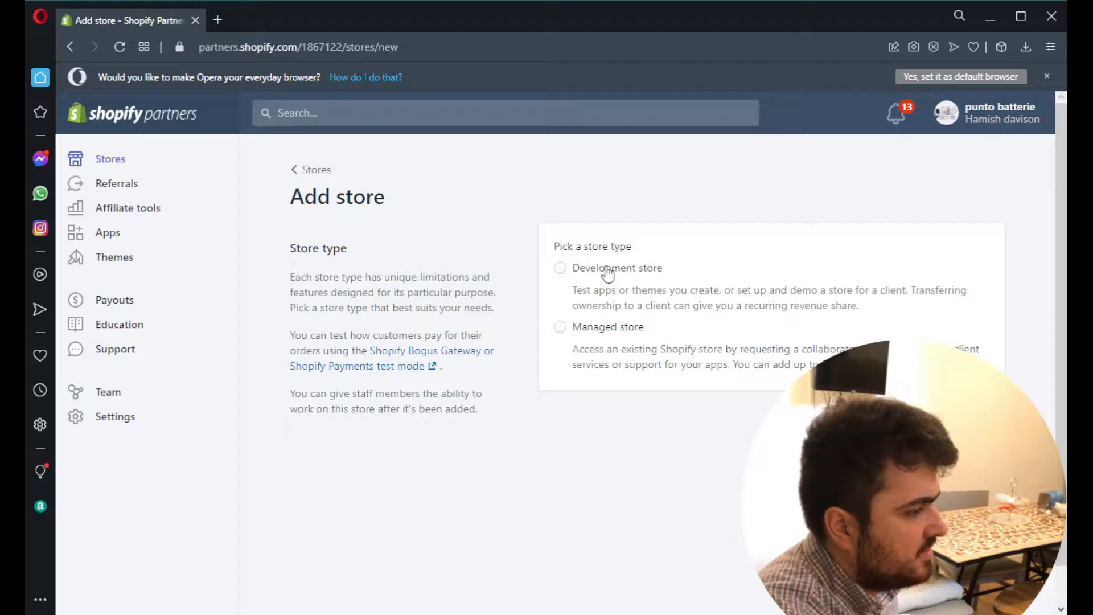
- Choose the development store type and name the store youtubevideoexample123
{"action": "left_click", "coordinate": [560, 268]}
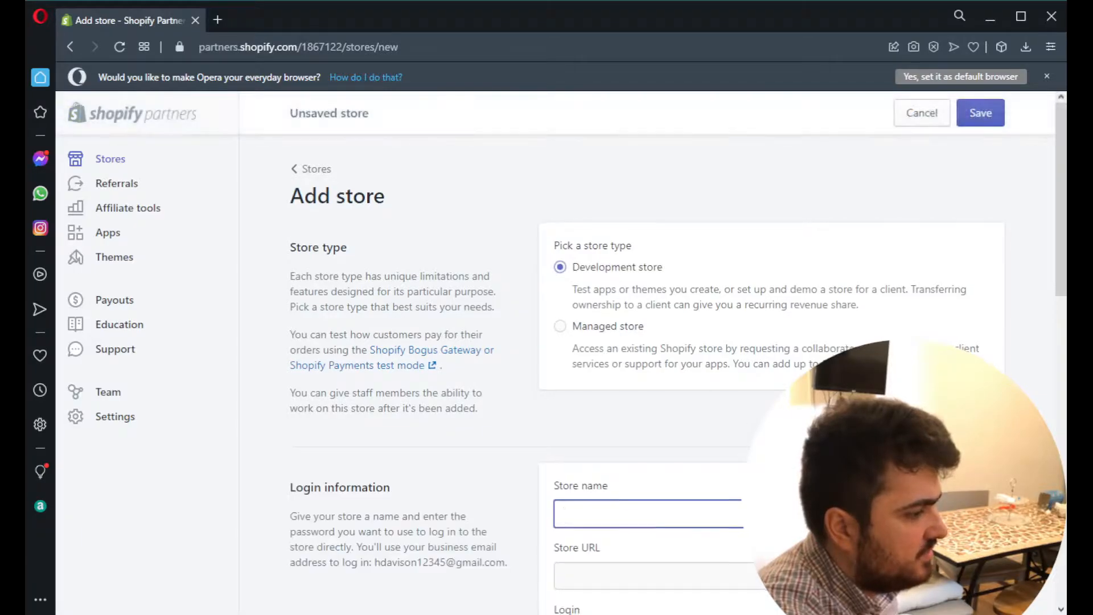
{"action": "scroll", "coordinate": [664, 392], "scroll_direction": "down", "scroll_amount": 4}
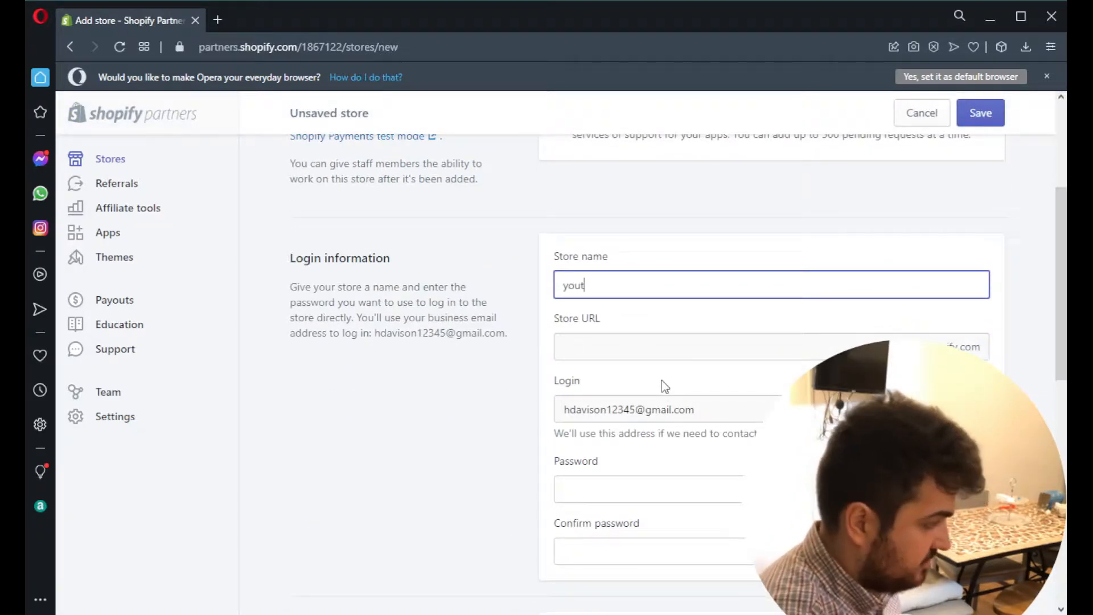
{"action": "type", "text": "3"}
- Enter the new store's login password and repeat it in the confirmation field
{"action": "key", "text": "Tab"}
{"action": "key", "text": "Tab"}
{"action": "key", "text": "Tab"}
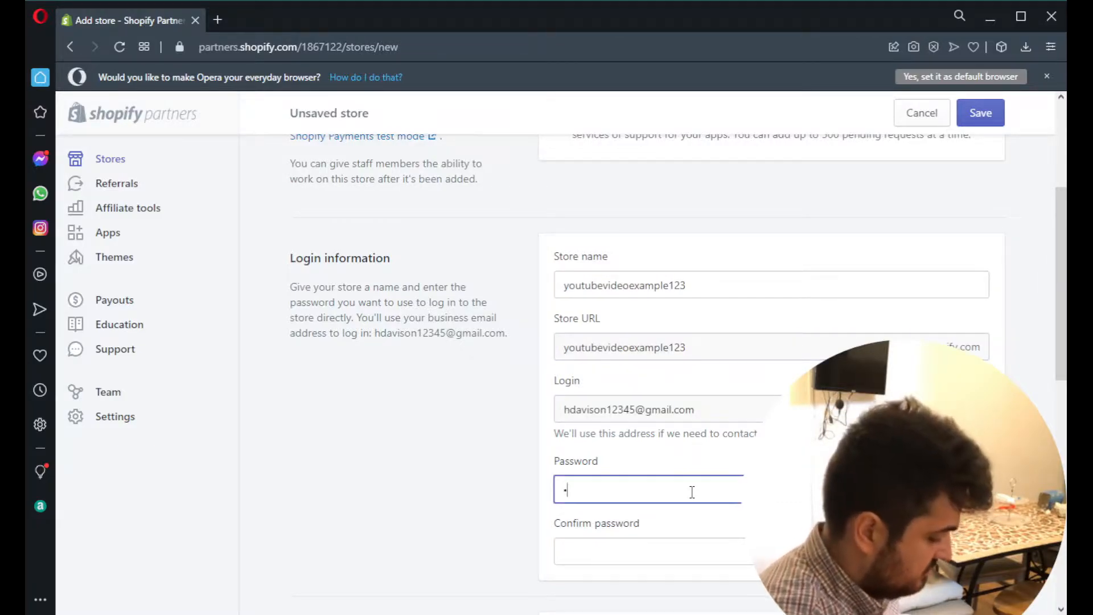
{"action": "key", "text": "Tab"}
{"action": "type", "text": "••"}
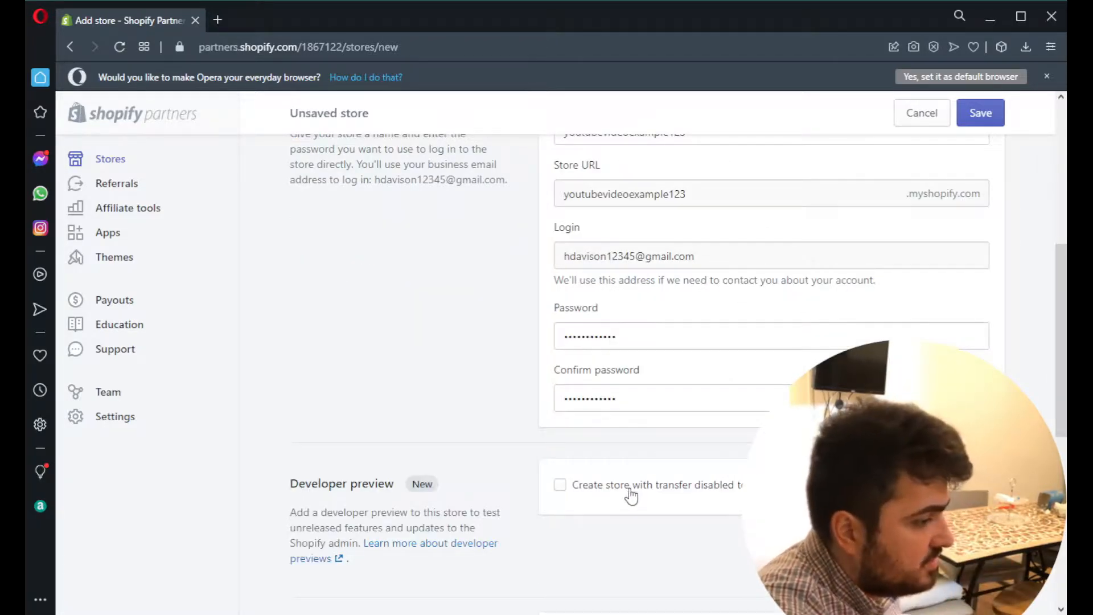
- Create the development store without a developer preview and dismiss the browser's default-browser and password-saving prompts
{"action": "left_click", "coordinate": [631, 494]}
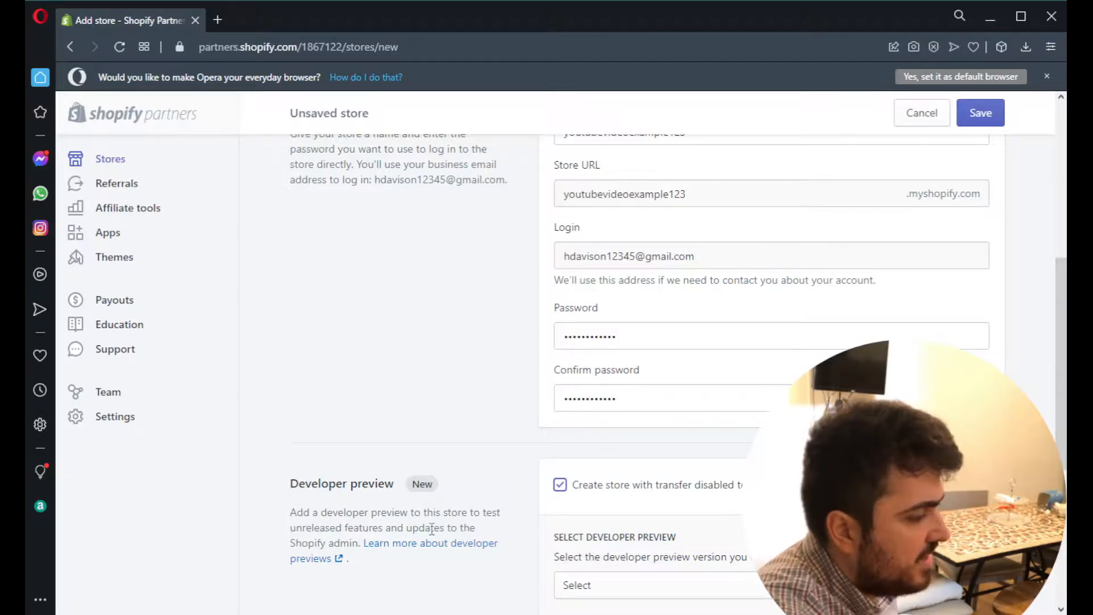
{"action": "left_click", "coordinate": [613, 495]}
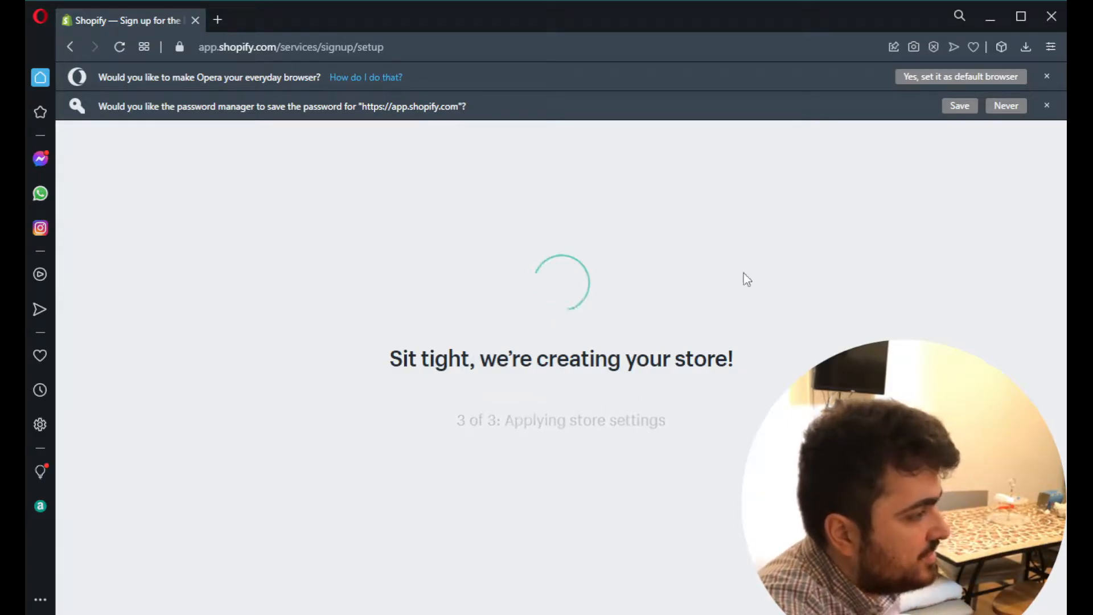
{"action": "left_click", "coordinate": [1045, 74]}
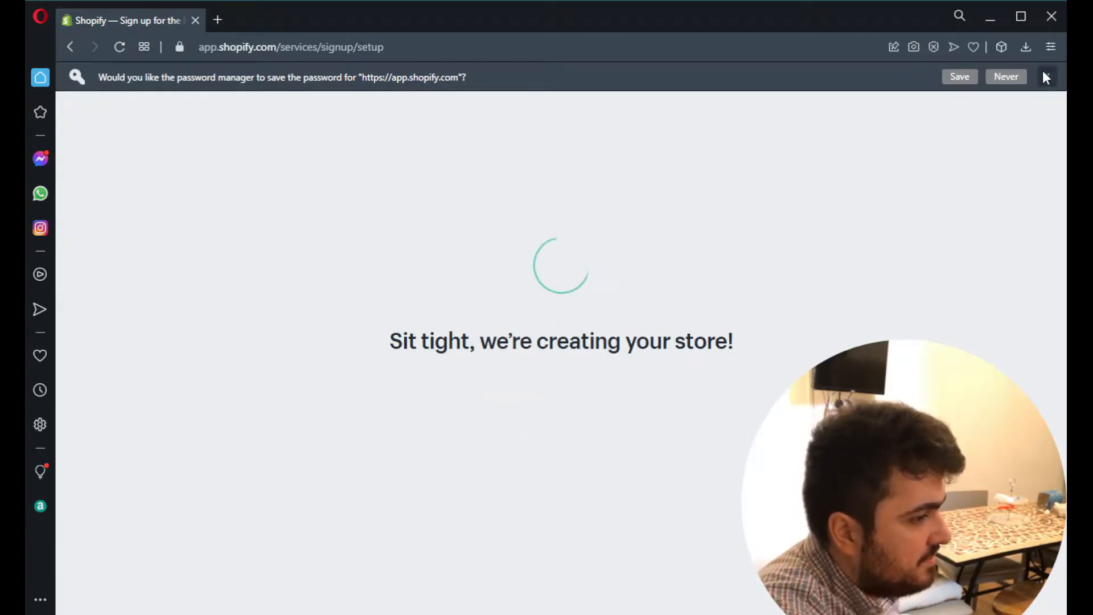
{"action": "left_click", "coordinate": [1044, 73]}
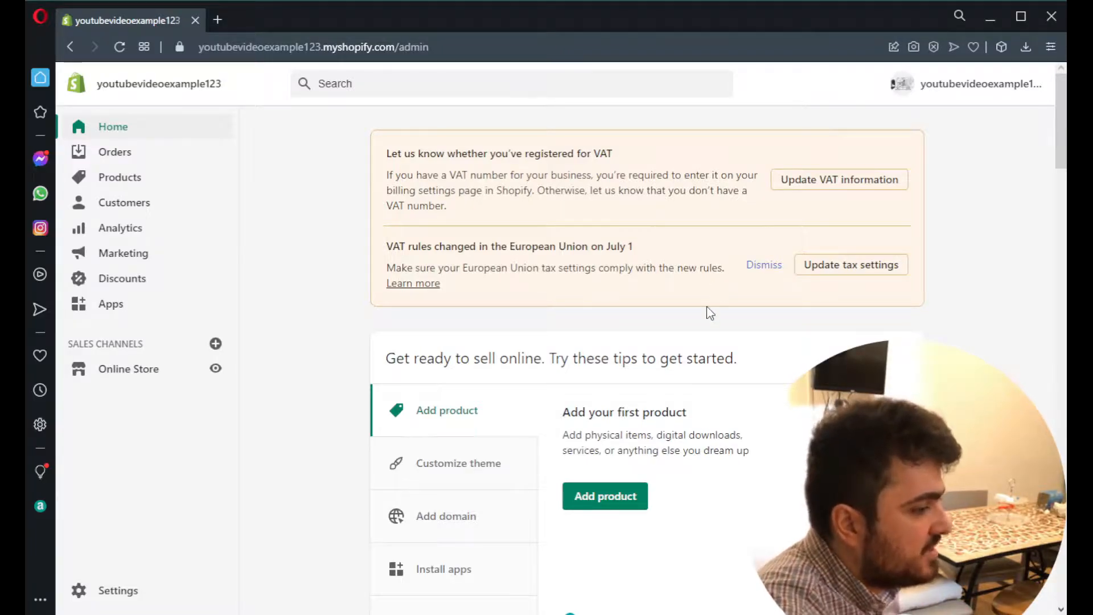
- Examine the setup tips, selling suggestions and store information cards on the new store's home page
{"action": "scroll", "coordinate": [709, 316], "scroll_direction": "down", "scroll_amount": 6}
{"action": "scroll", "coordinate": [709, 320], "scroll_direction": "up", "scroll_amount": 4}
{"action": "scroll", "coordinate": [711, 322], "scroll_direction": "down", "scroll_amount": 10}
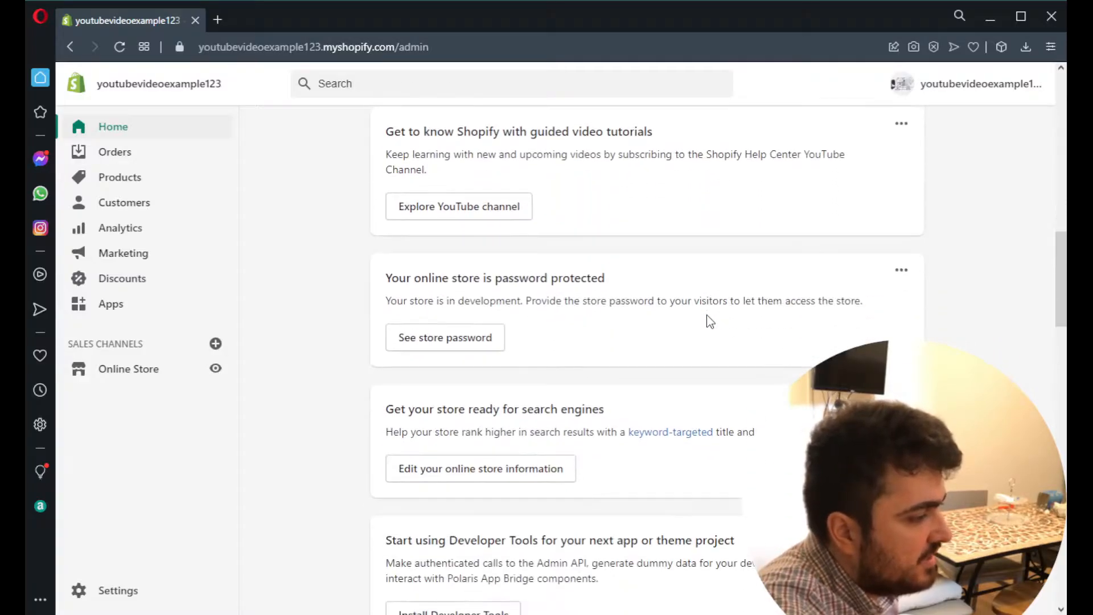
{"action": "scroll", "coordinate": [710, 322], "scroll_direction": "up", "scroll_amount": 5}
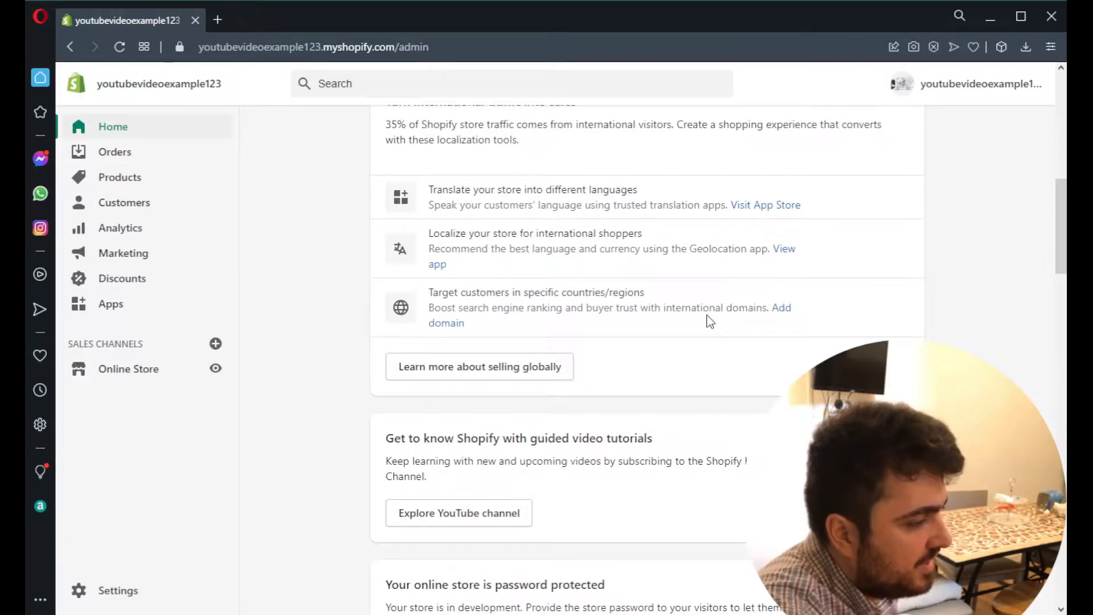
{"action": "scroll", "coordinate": [710, 322], "scroll_direction": "up", "scroll_amount": 9}
{"action": "scroll", "coordinate": [710, 321], "scroll_direction": "down", "scroll_amount": 4}
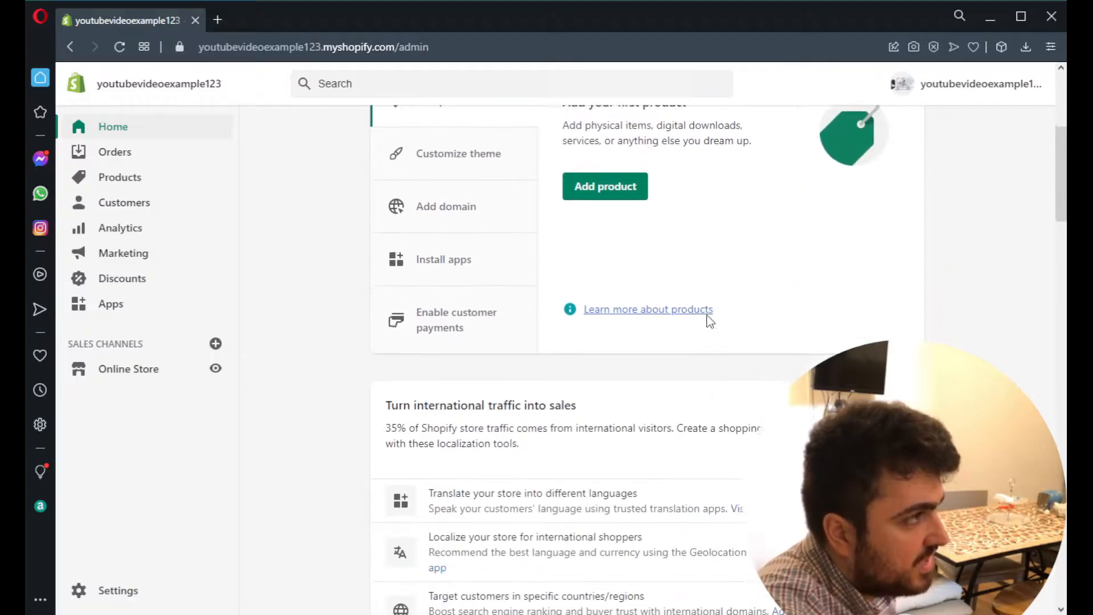
{"action": "scroll", "coordinate": [710, 322], "scroll_direction": "down", "scroll_amount": 10}
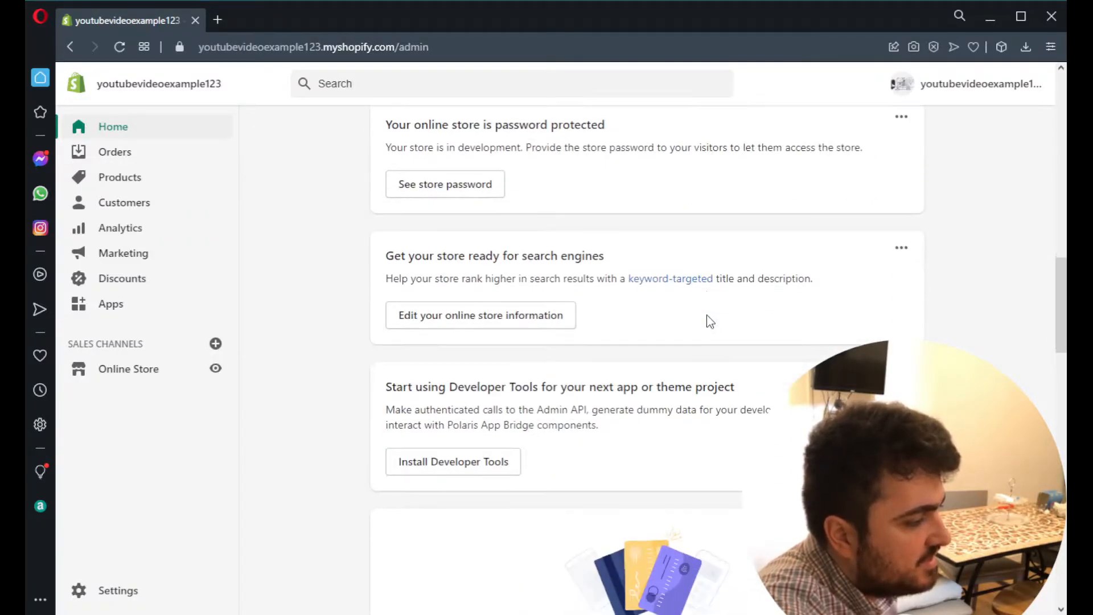
{"action": "scroll", "coordinate": [710, 322], "scroll_direction": "down", "scroll_amount": 5}
{"action": "scroll", "coordinate": [463, 359], "scroll_direction": "up", "scroll_amount": 5}
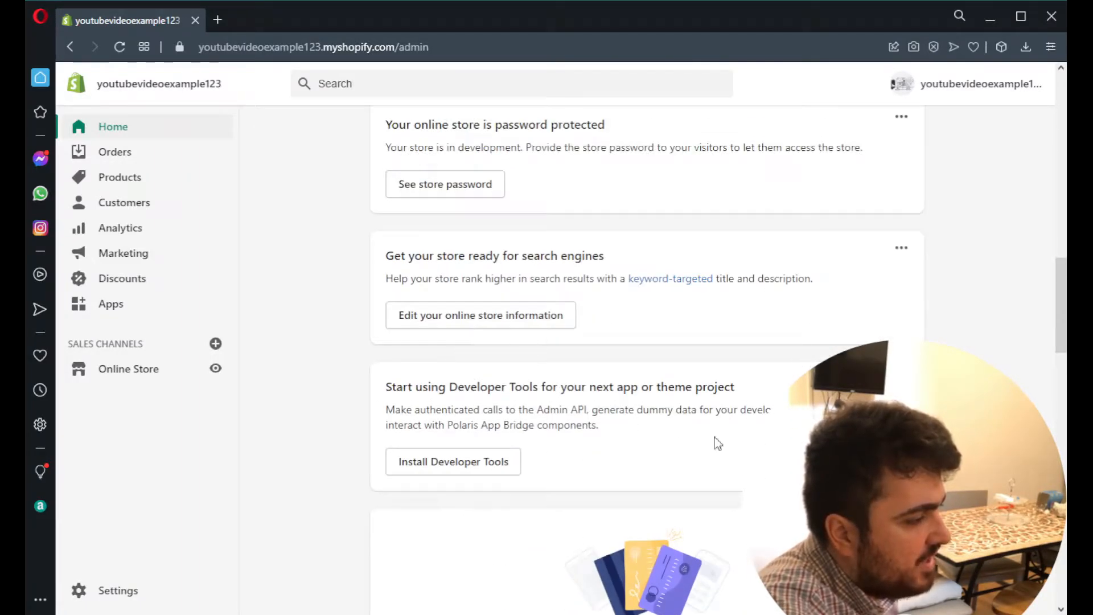
{"action": "scroll", "coordinate": [671, 423], "scroll_direction": "up", "scroll_amount": 7}
{"action": "scroll", "coordinate": [564, 295], "scroll_direction": "down", "scroll_amount": 3}
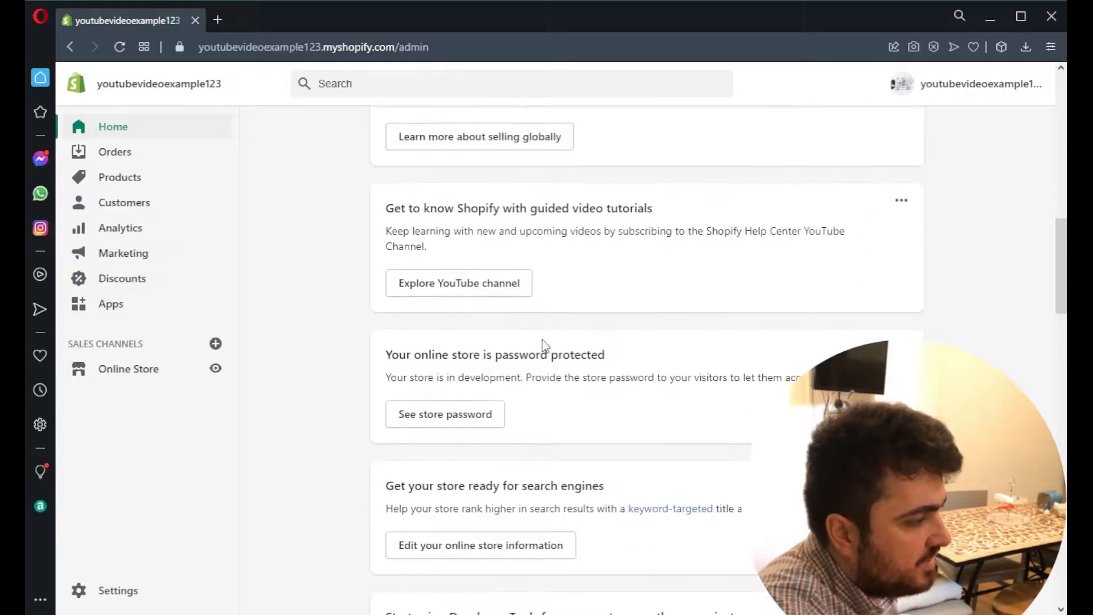
- Open the online store's themes and review the actions available for the current Dawn theme
{"action": "left_click", "coordinate": [127, 377]}
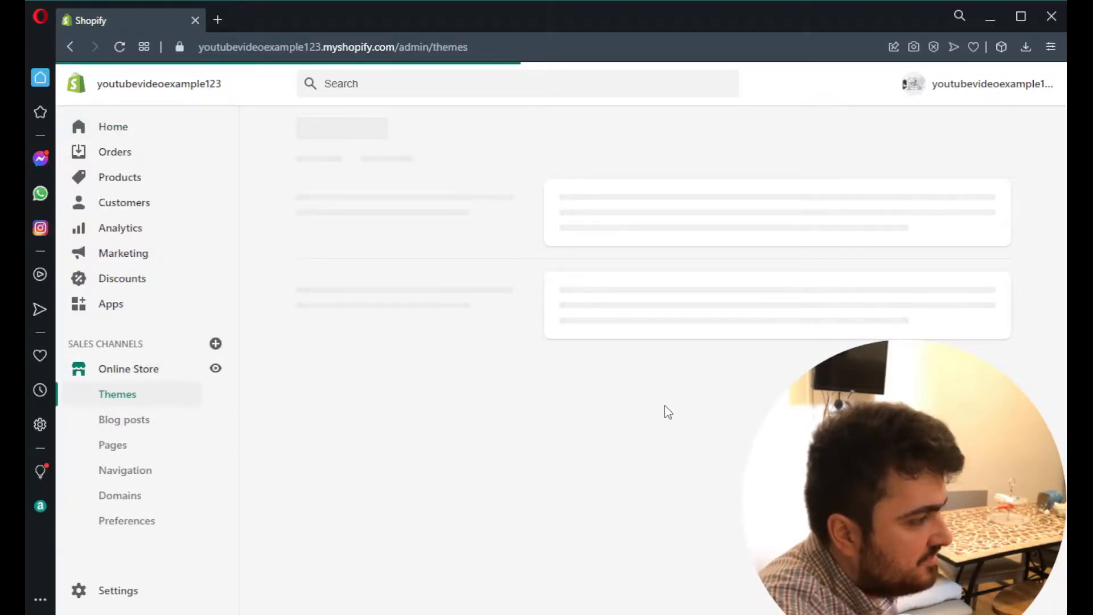
{"action": "scroll", "coordinate": [717, 422], "scroll_direction": "down", "scroll_amount": 8}
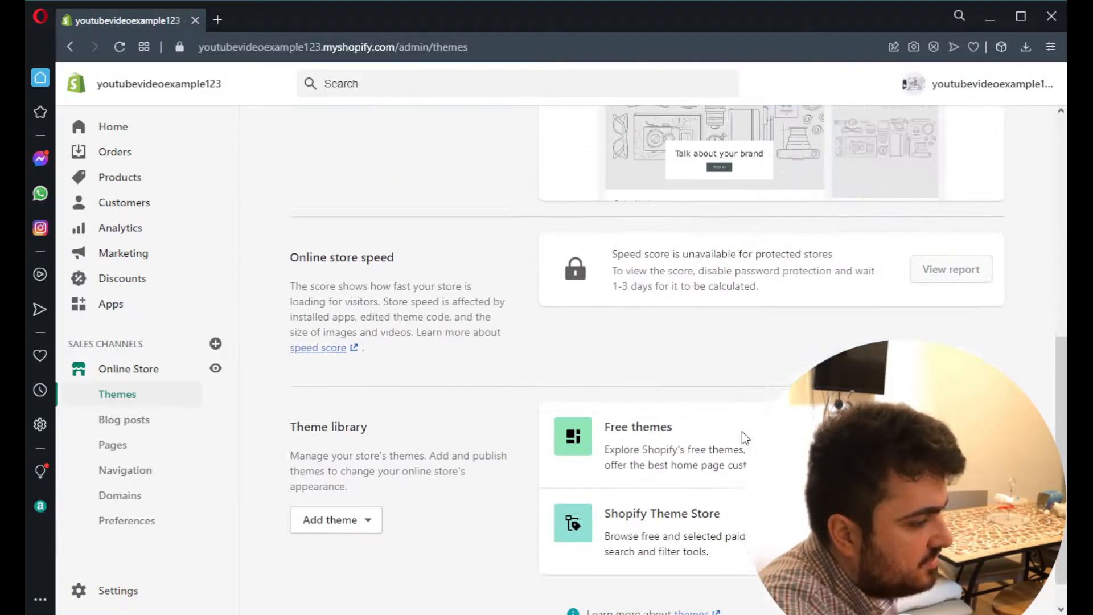
{"action": "scroll", "coordinate": [743, 431], "scroll_direction": "up", "scroll_amount": 8}
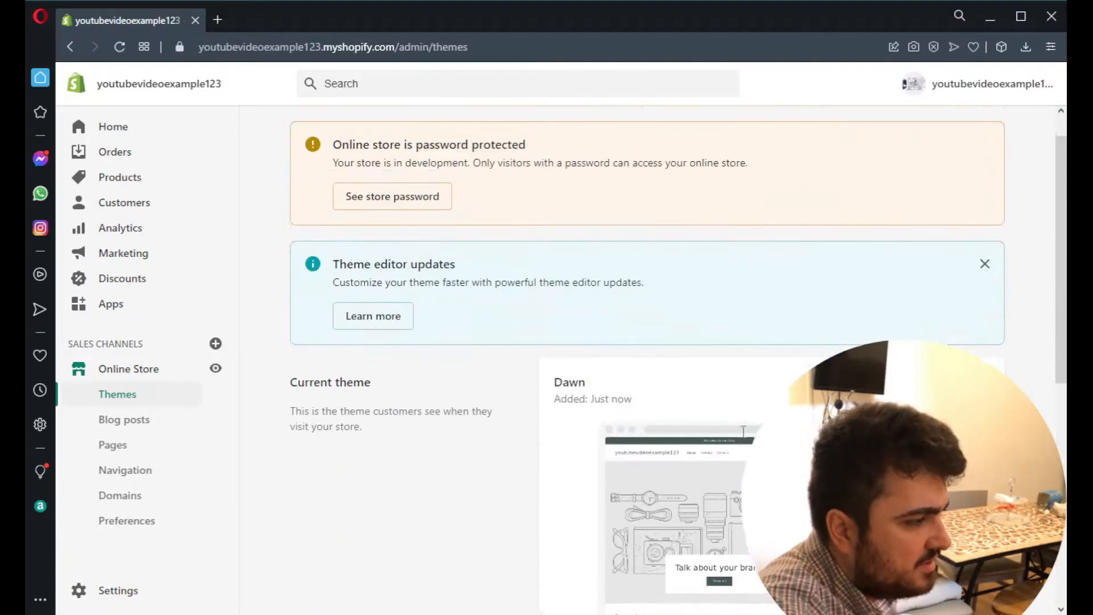
{"action": "left_click", "coordinate": [847, 397]}
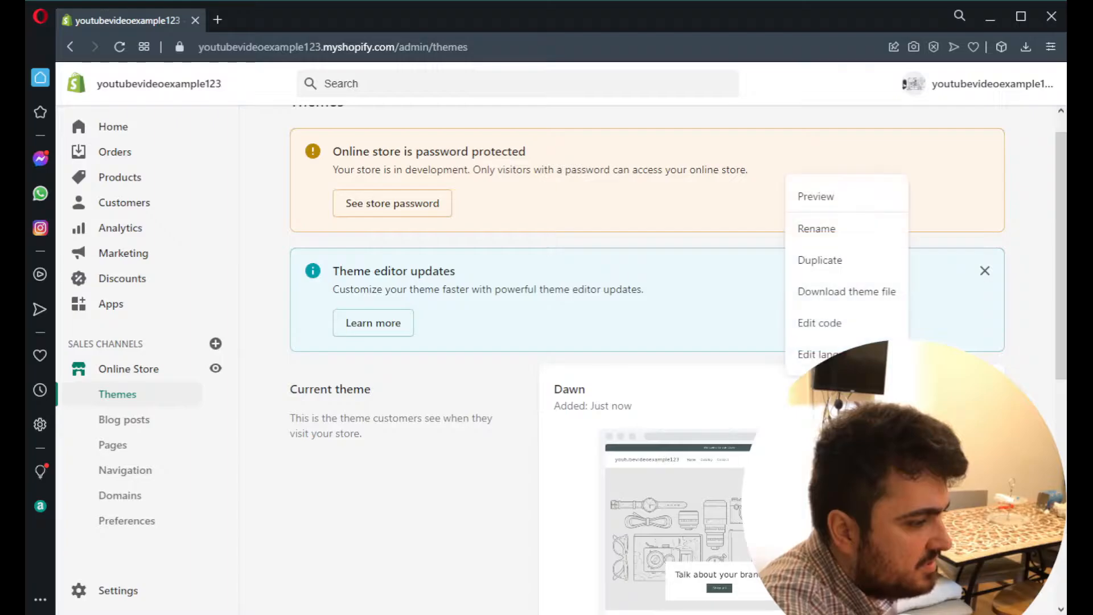
{"action": "scroll", "coordinate": [745, 415], "scroll_direction": "down", "scroll_amount": 8}
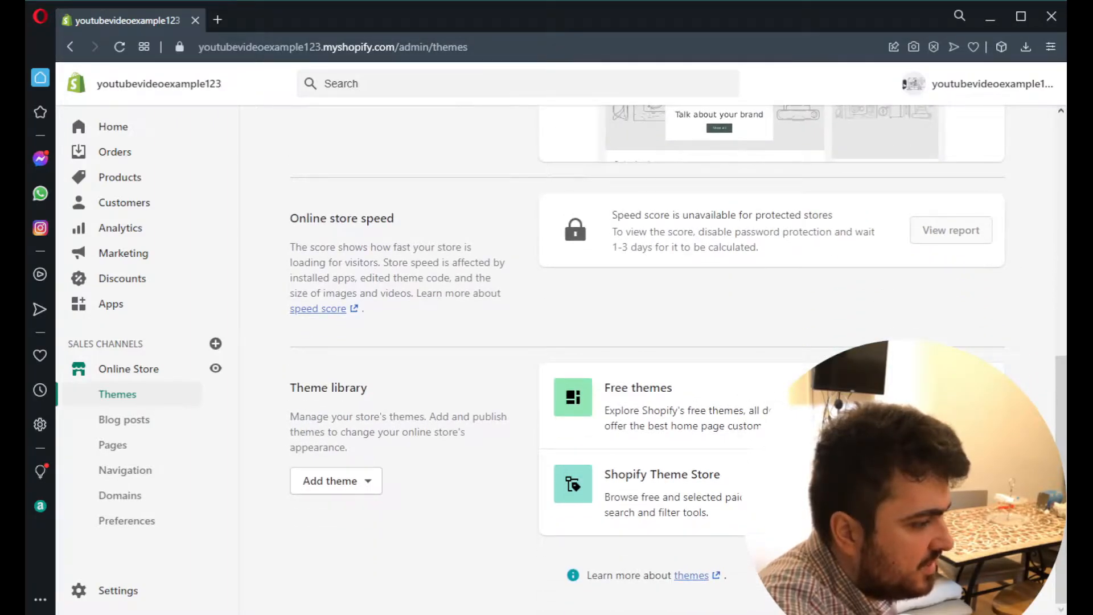
- Browse the free themes and add Debut to the theme library
{"action": "left_click", "coordinate": [723, 398]}
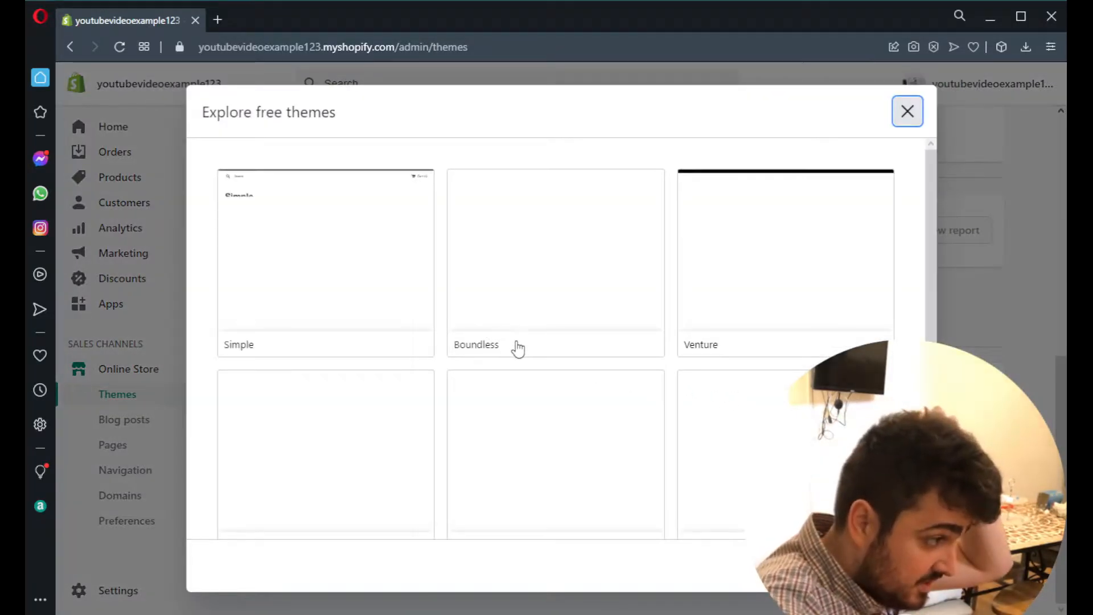
{"action": "scroll", "coordinate": [517, 348], "scroll_direction": "down", "scroll_amount": 4}
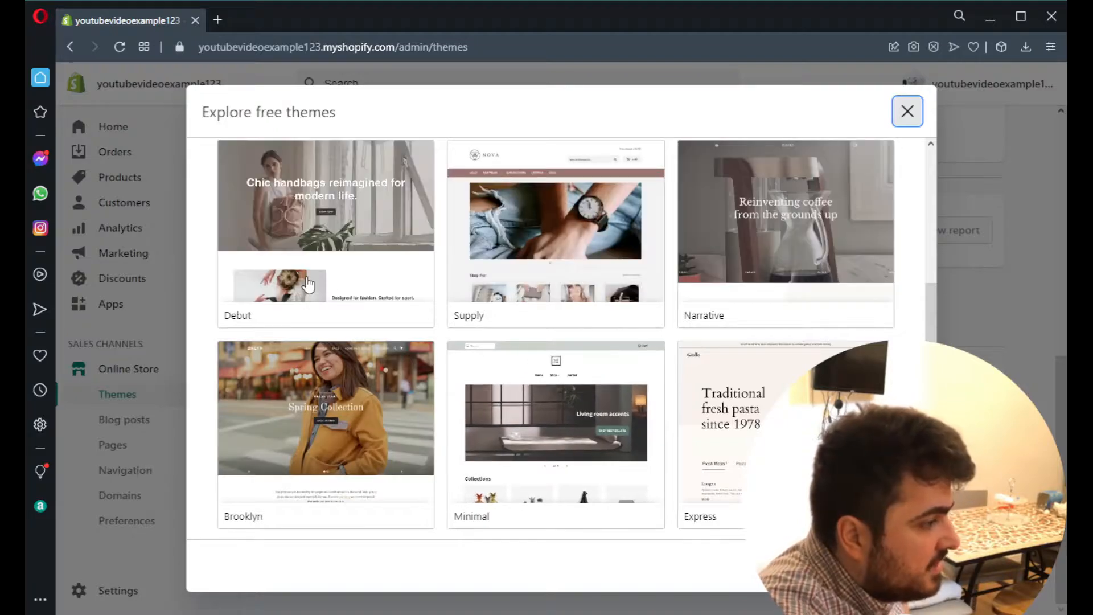
{"action": "scroll", "coordinate": [324, 293], "scroll_direction": "up", "scroll_amount": 1}
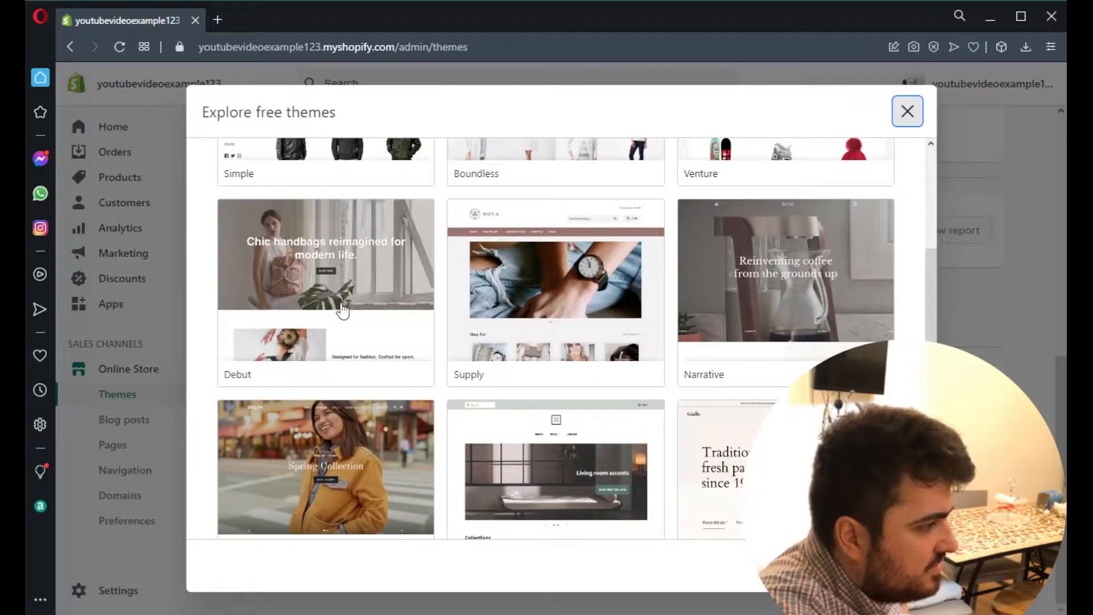
{"action": "scroll", "coordinate": [342, 310], "scroll_direction": "up", "scroll_amount": 3}
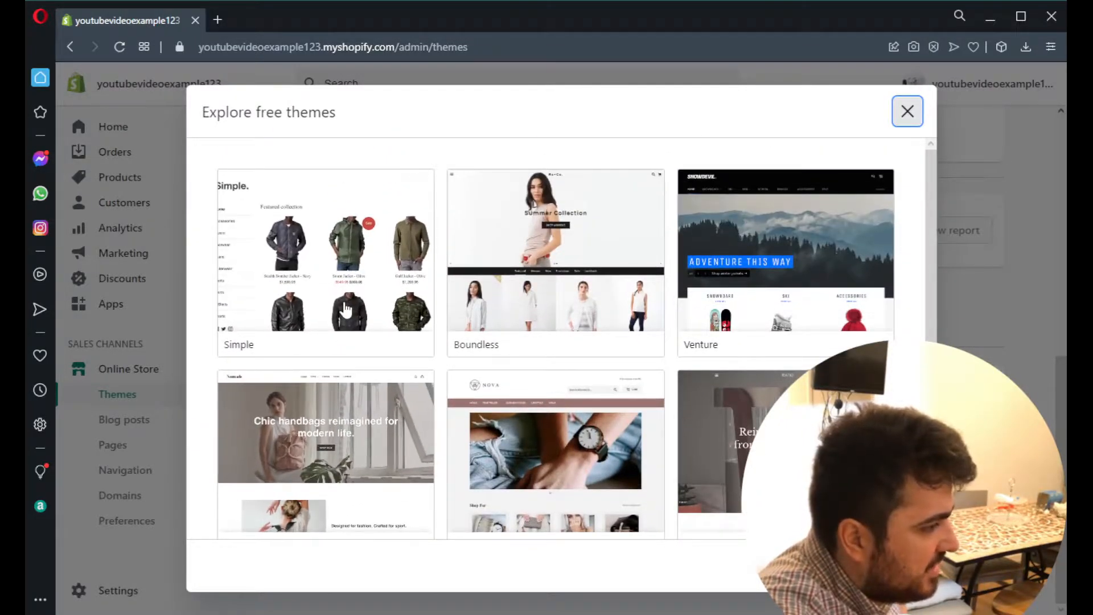
{"action": "scroll", "coordinate": [342, 301], "scroll_direction": "down", "scroll_amount": 3}
{"action": "left_click", "coordinate": [406, 320]}
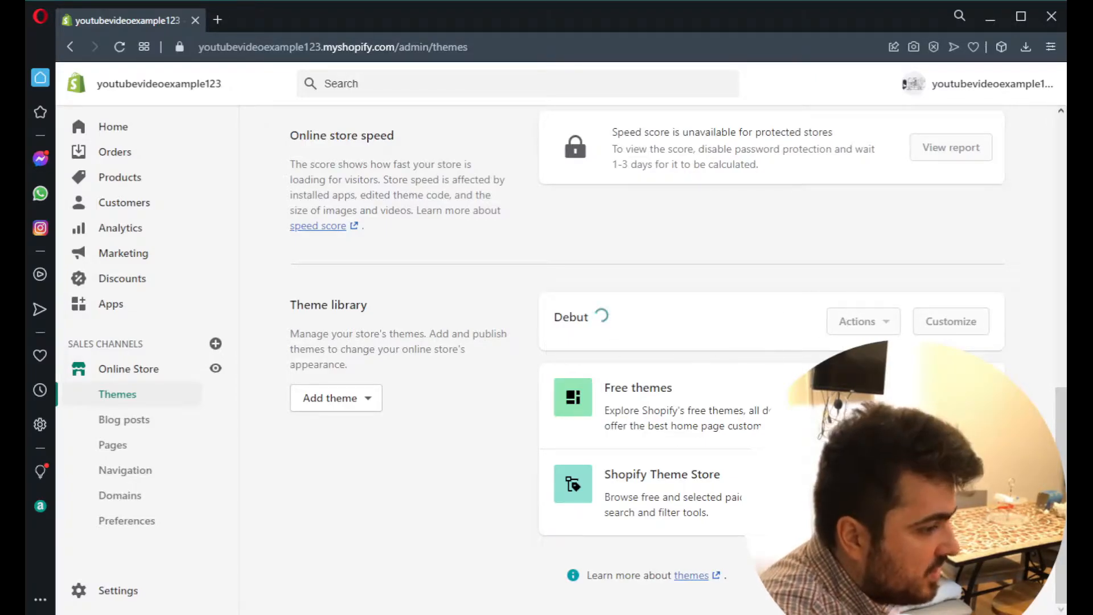
- Compare the styles of the free Venture theme and add it to the theme library with the Snowboards style
{"action": "left_click", "coordinate": [930, 411]}
{"action": "scroll", "coordinate": [536, 365], "scroll_direction": "down", "scroll_amount": 4}
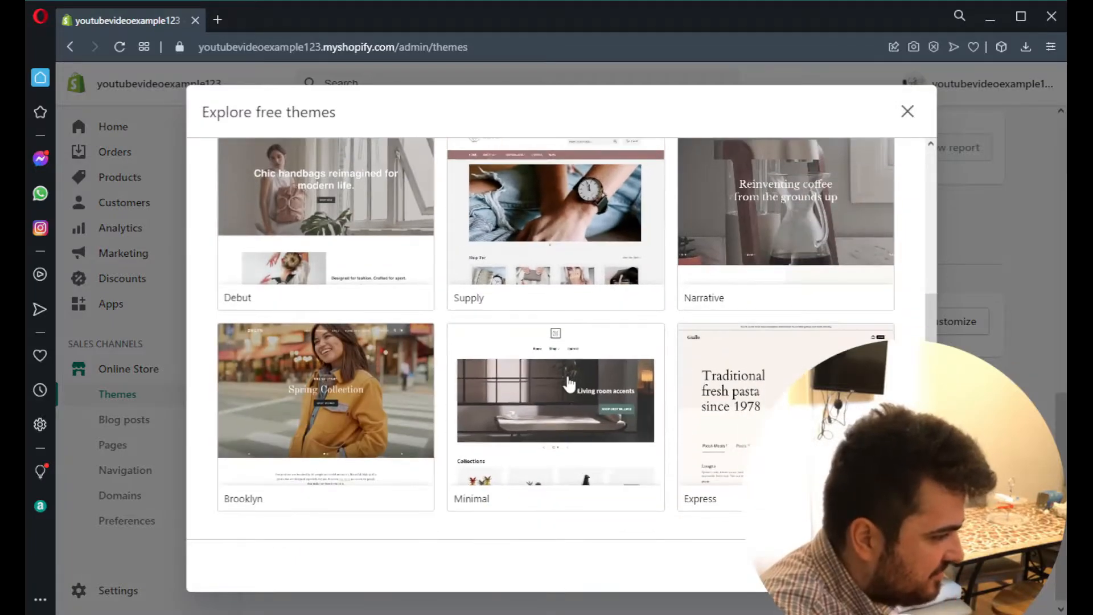
{"action": "scroll", "coordinate": [655, 452], "scroll_direction": "up", "scroll_amount": 1}
{"action": "scroll", "coordinate": [644, 454], "scroll_direction": "up", "scroll_amount": 2}
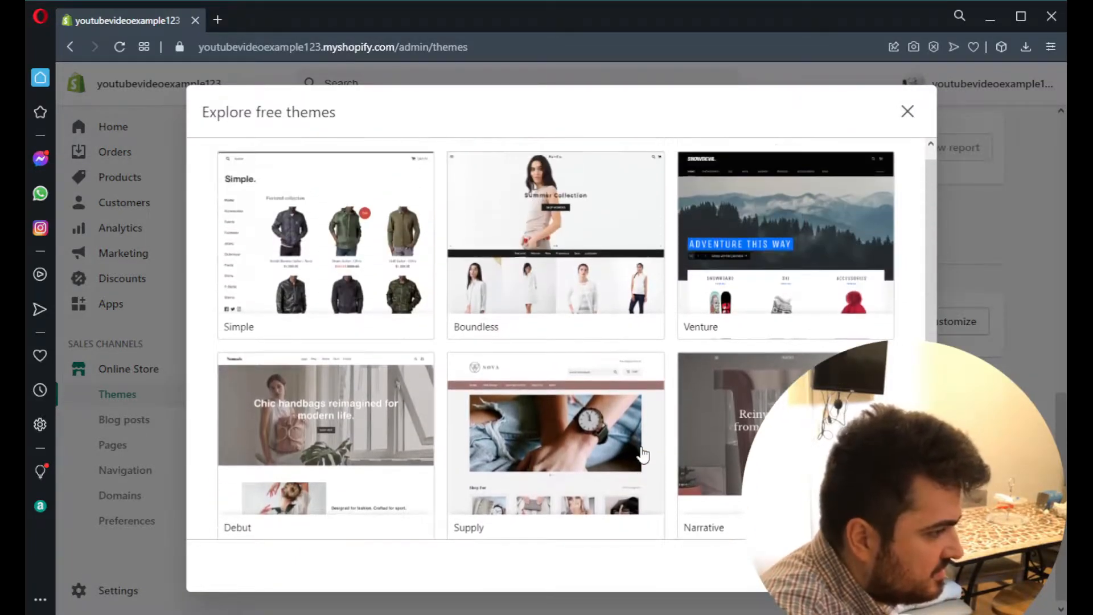
{"action": "left_click", "coordinate": [723, 273]}
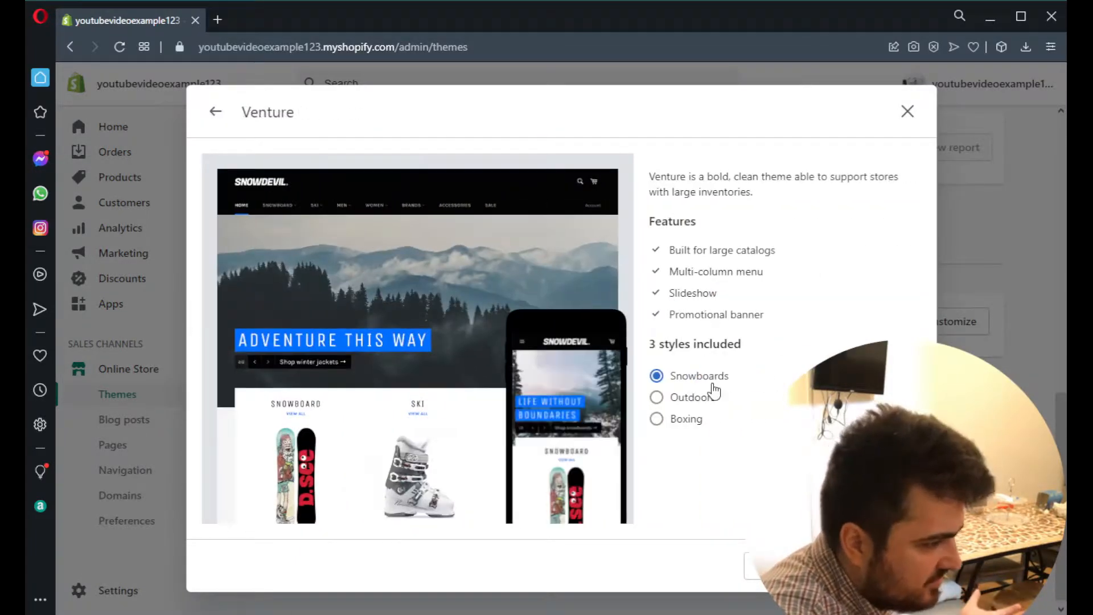
{"action": "left_click", "coordinate": [707, 405]}
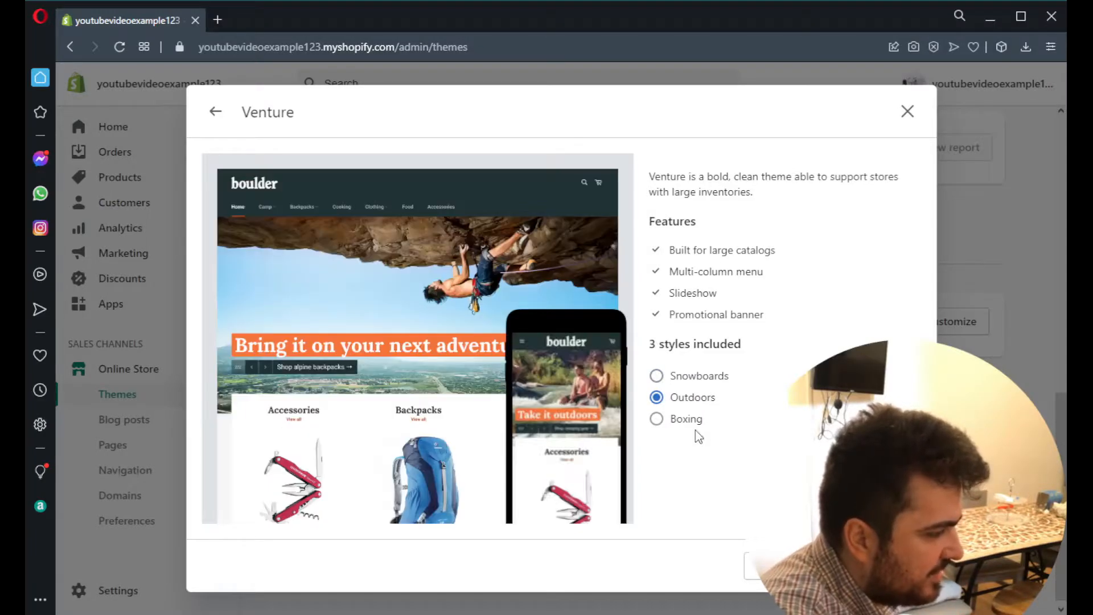
{"action": "left_click", "coordinate": [685, 420]}
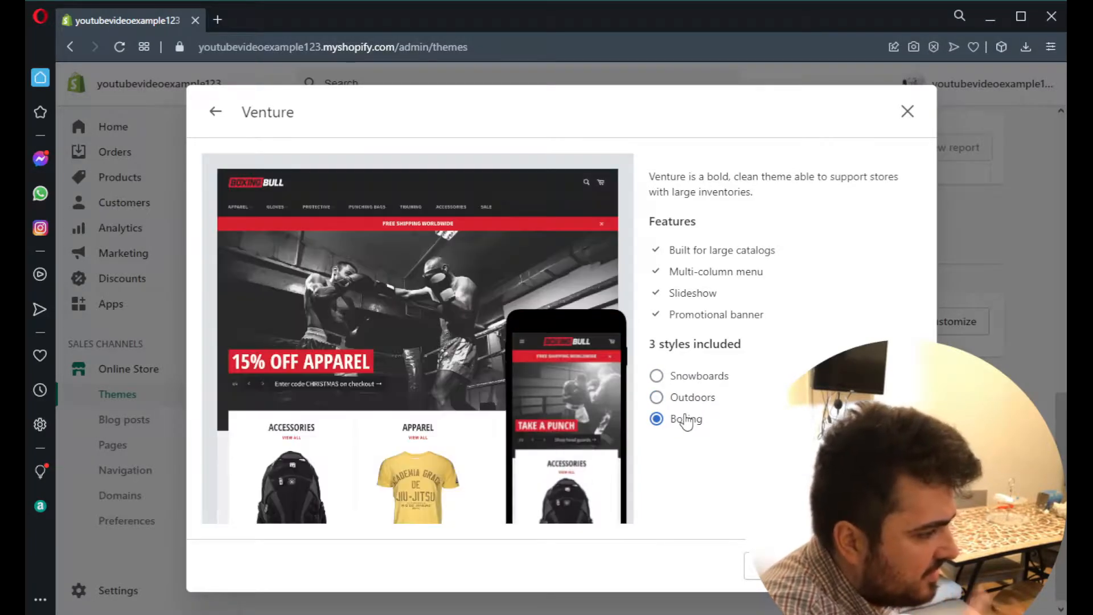
{"action": "left_click", "coordinate": [691, 380]}
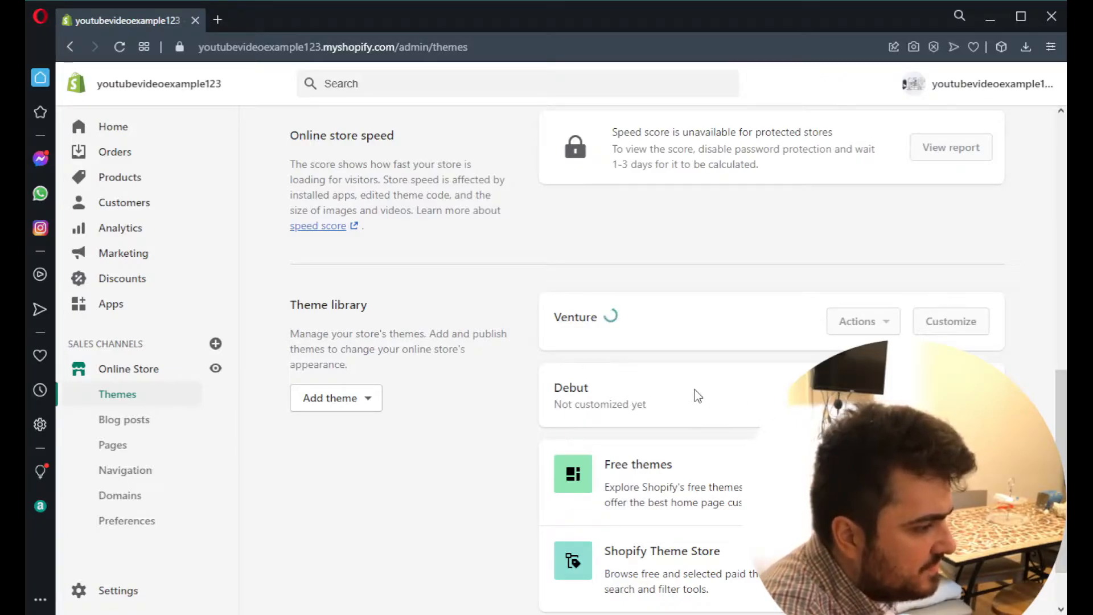
- Open the Venture theme for customization and show the settings of the home page's Slideshow section
{"action": "scroll", "coordinate": [733, 404], "scroll_direction": "up", "scroll_amount": 1}
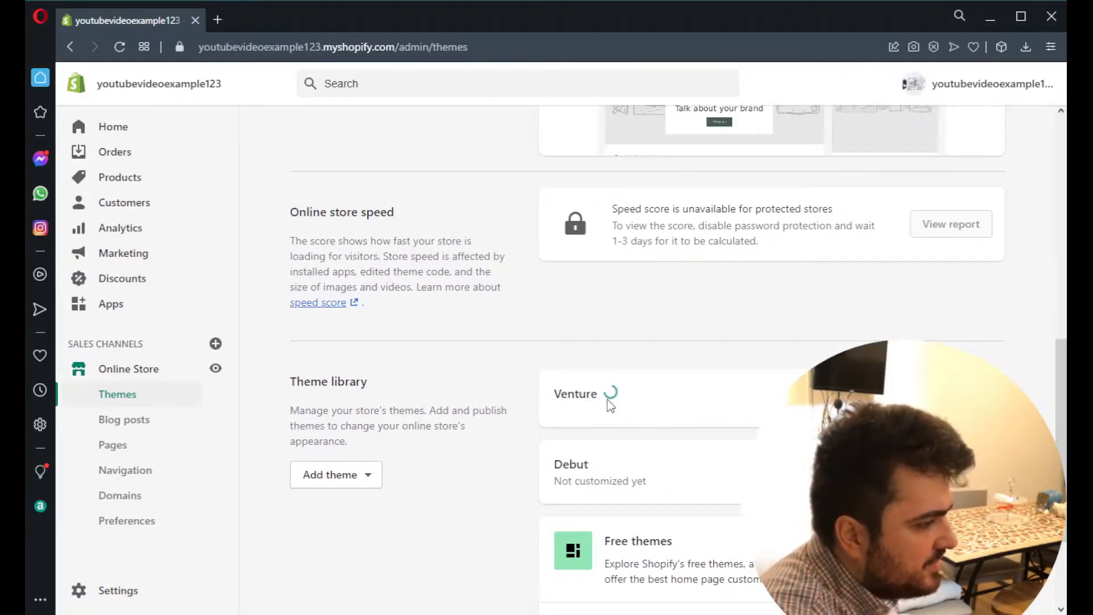
{"action": "scroll", "coordinate": [672, 450], "scroll_direction": "down", "scroll_amount": 1}
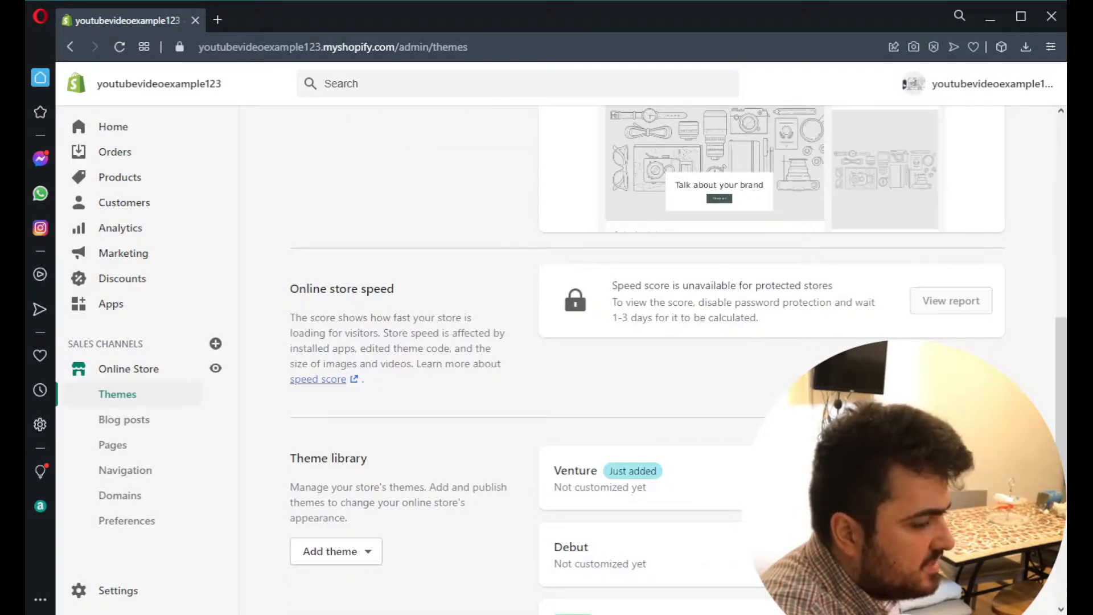
{"action": "left_click", "coordinate": [958, 478]}
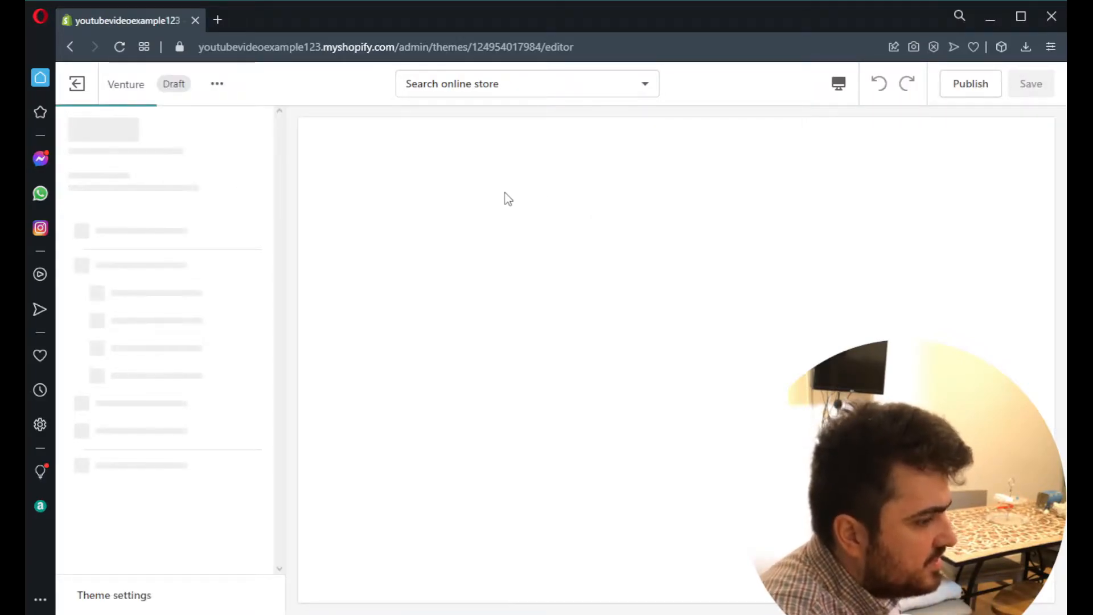
{"action": "scroll", "coordinate": [482, 303], "scroll_direction": "down", "scroll_amount": 7}
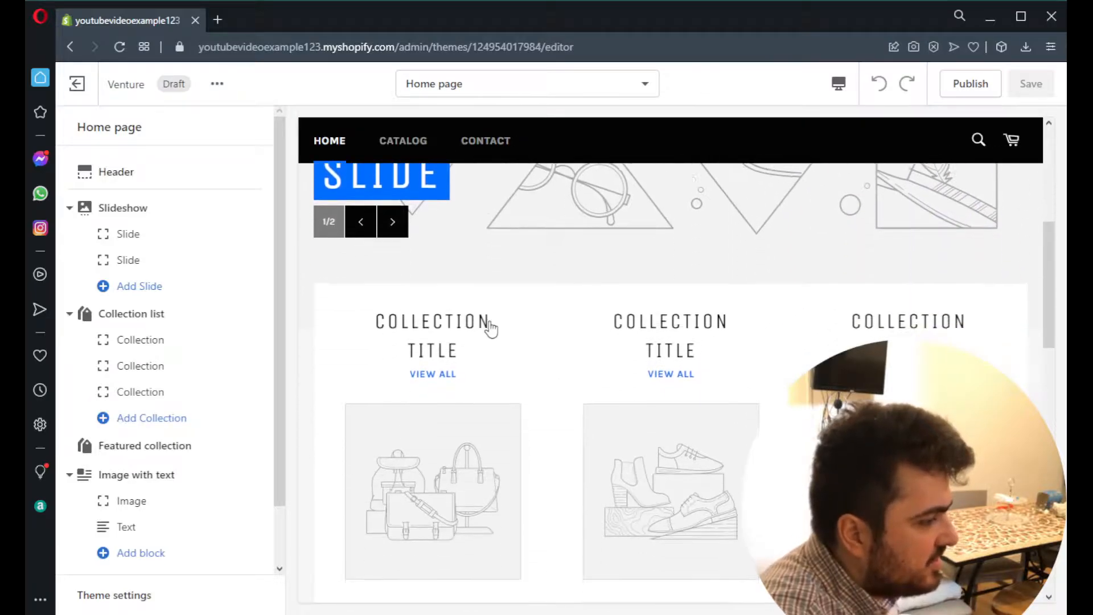
{"action": "left_click", "coordinate": [85, 208]}
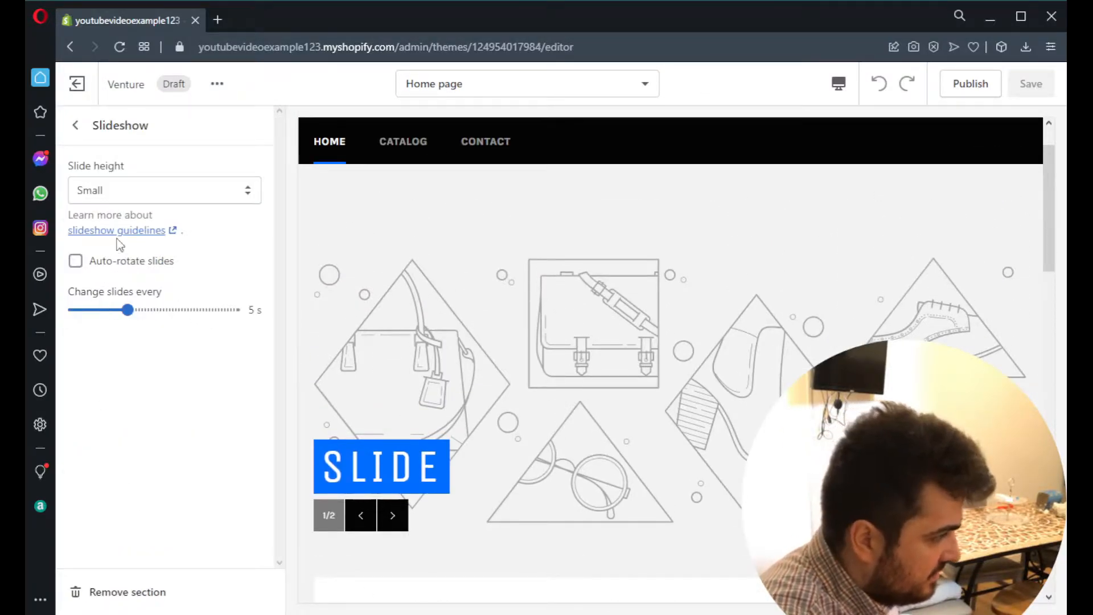
- Remove the Slideshow and Featured collection sections from the Venture theme's home page and check the remaining sections in the preview
{"action": "left_click", "coordinate": [117, 576]}
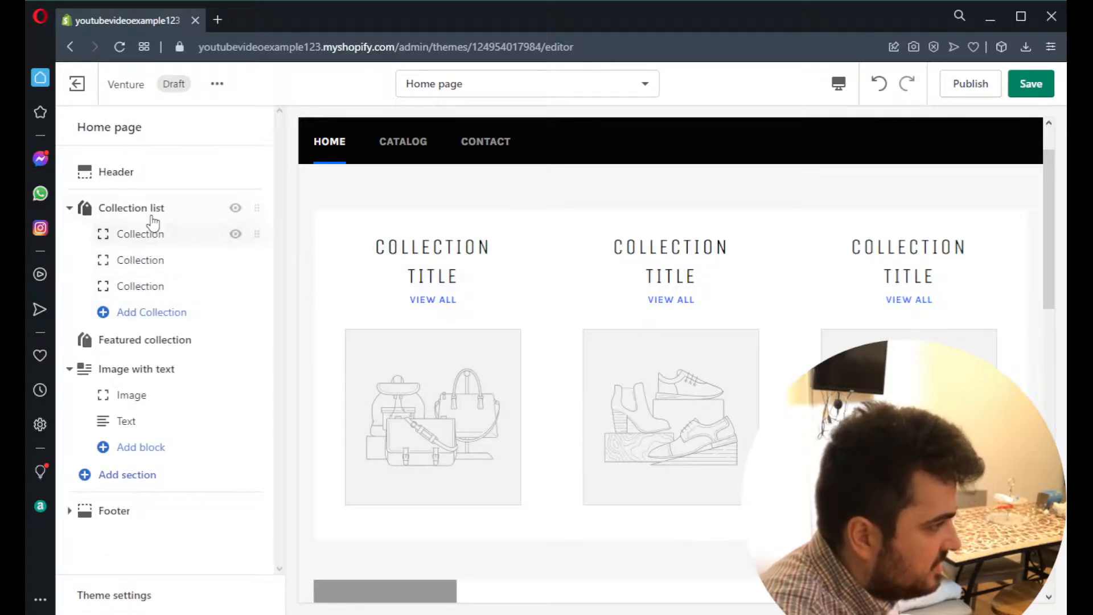
{"action": "scroll", "coordinate": [536, 370], "scroll_direction": "down", "scroll_amount": 8}
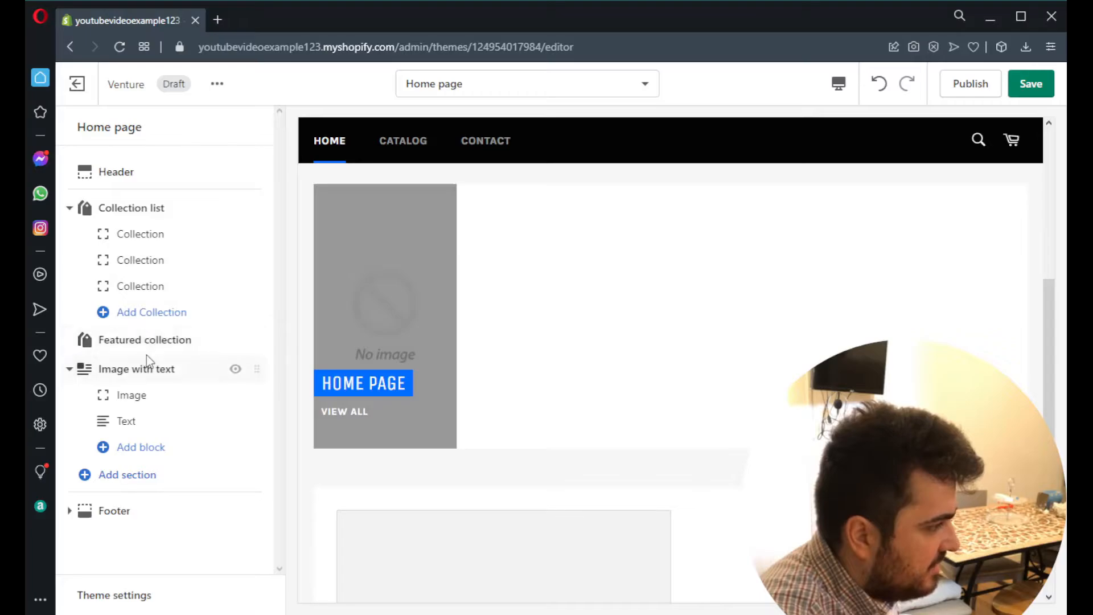
{"action": "left_click", "coordinate": [171, 347]}
{"action": "left_click", "coordinate": [109, 592]}
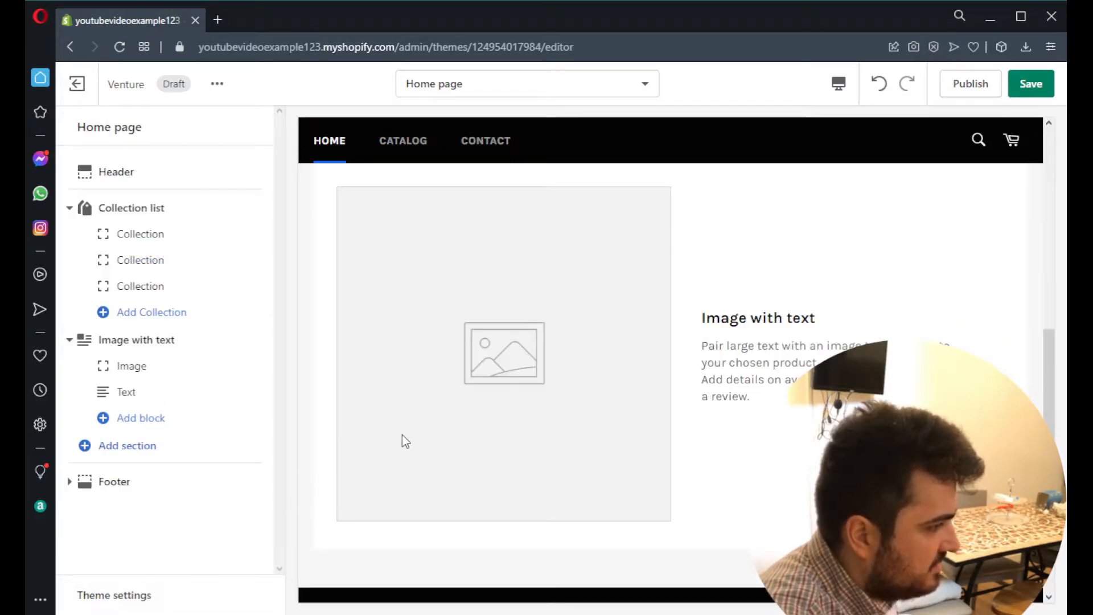
{"action": "scroll", "coordinate": [584, 418], "scroll_direction": "up", "scroll_amount": 10}
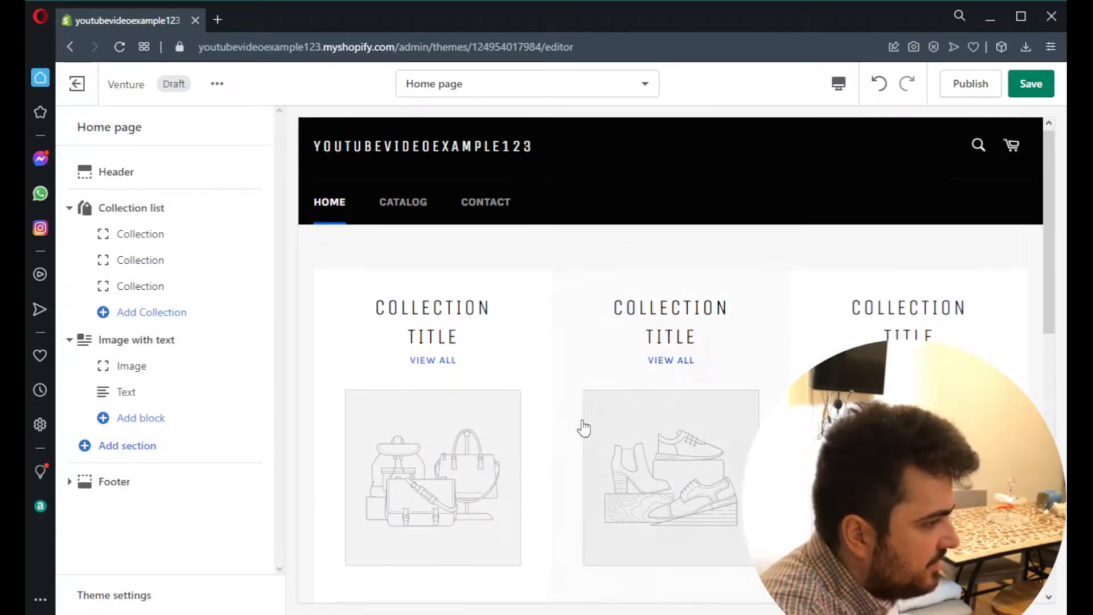
{"action": "scroll", "coordinate": [489, 389], "scroll_direction": "down", "scroll_amount": 10}
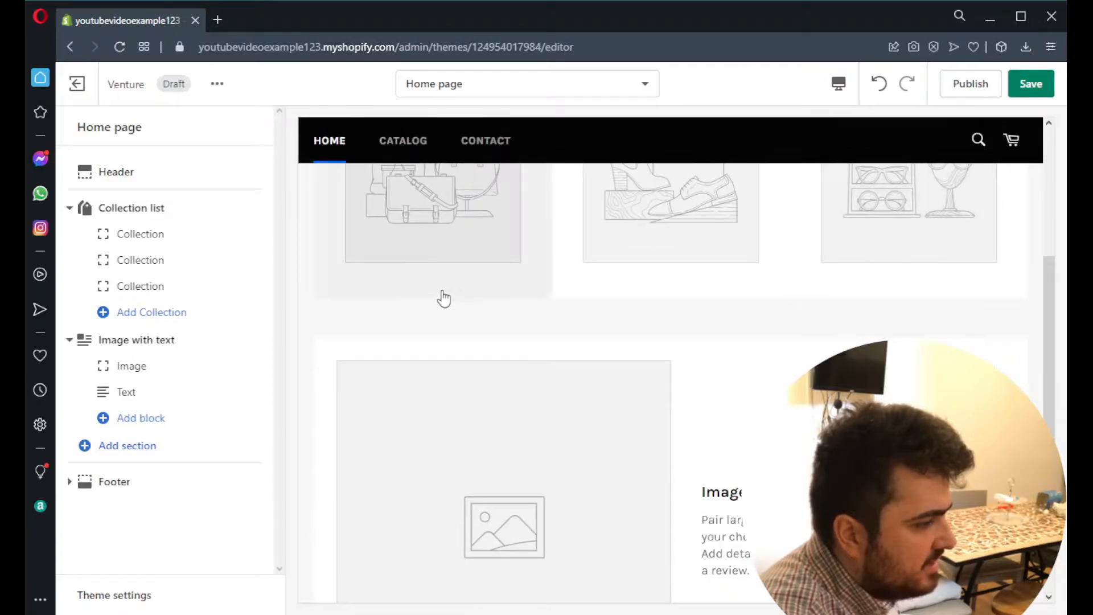
{"action": "scroll", "coordinate": [668, 435], "scroll_direction": "down", "scroll_amount": 2}
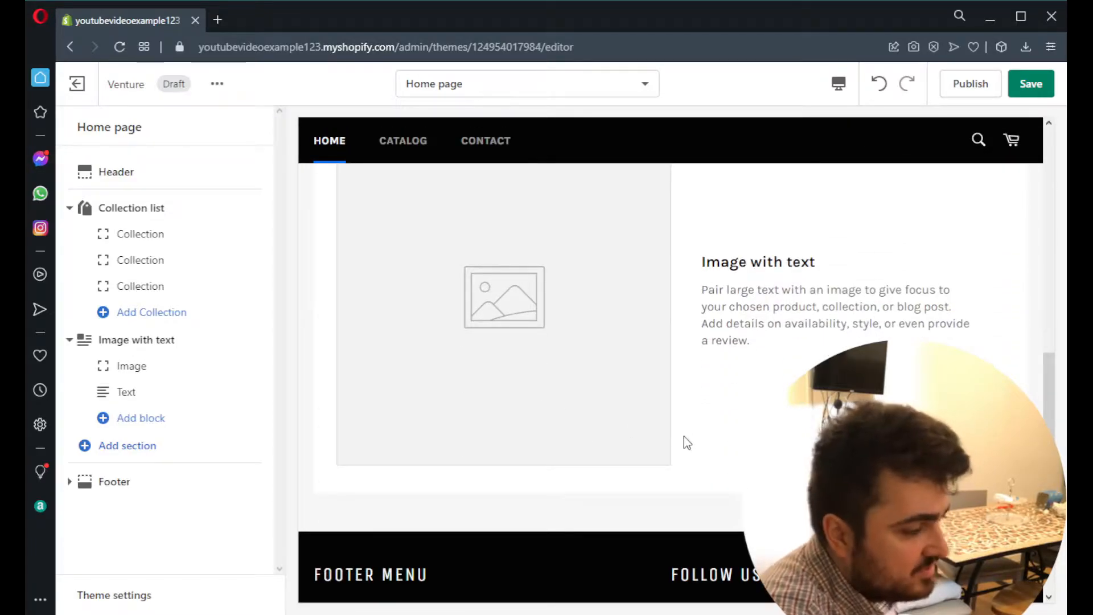
{"action": "scroll", "coordinate": [683, 444], "scroll_direction": "up", "scroll_amount": 10}
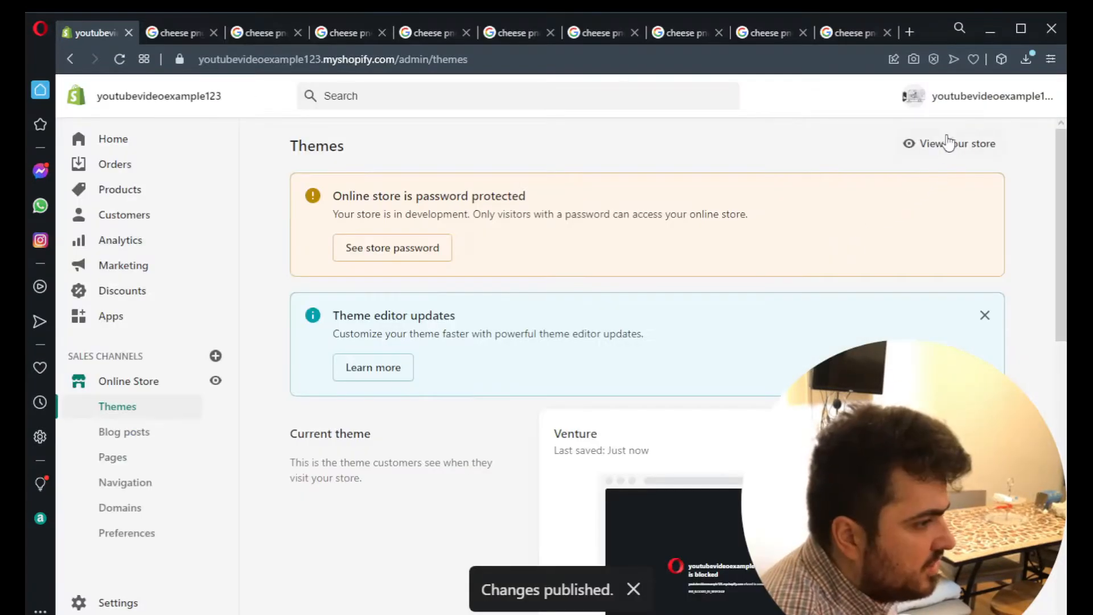
- View the online store and look through the cheese images on its home page
{"action": "left_click", "coordinate": [947, 144]}
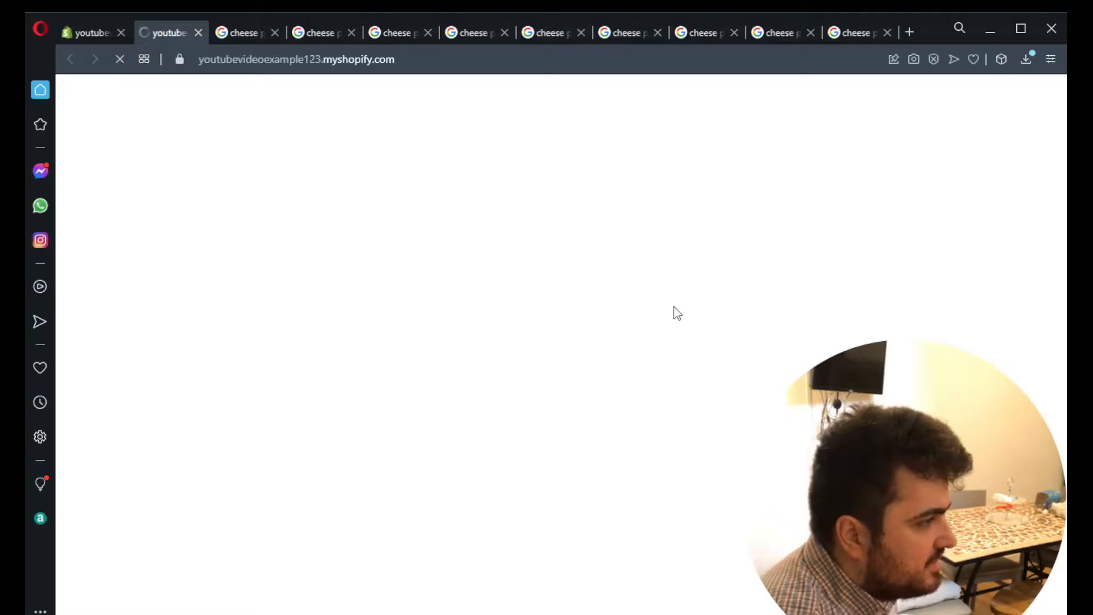
{"action": "scroll", "coordinate": [781, 284], "scroll_direction": "down", "scroll_amount": 8}
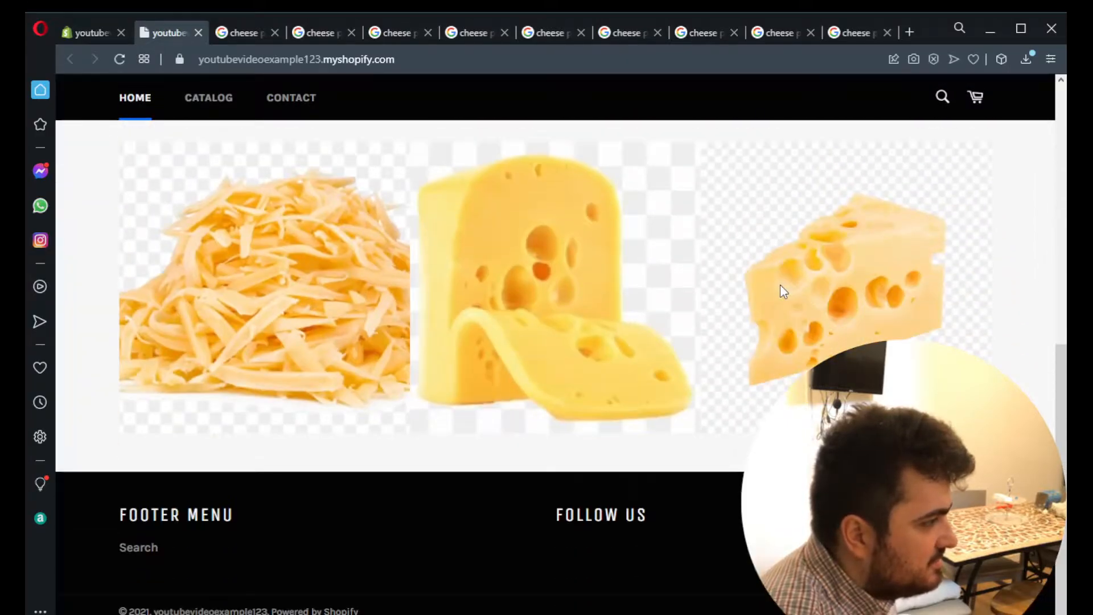
{"action": "scroll", "coordinate": [748, 274], "scroll_direction": "up", "scroll_amount": 6}
- Copy the storefront's URL, search Google for gtmetrix, open the GTmetrix site and analyze the copied URL there
{"action": "left_click", "coordinate": [369, 57]}
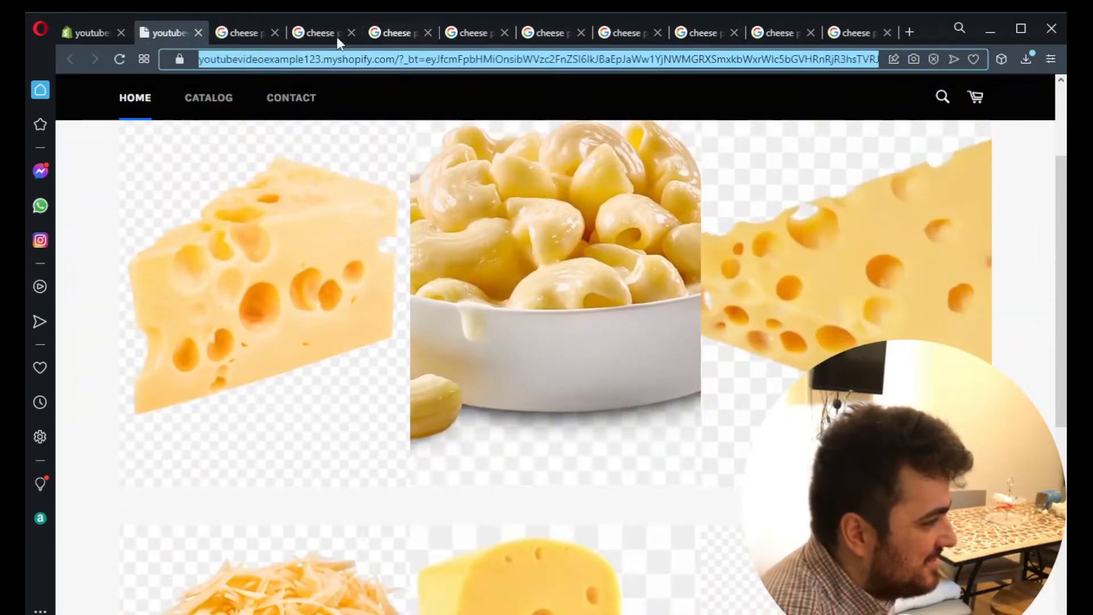
{"action": "left_click", "coordinate": [249, 32]}
{"action": "left_click", "coordinate": [259, 59]}
{"action": "type", "text": "gtmetrix"}
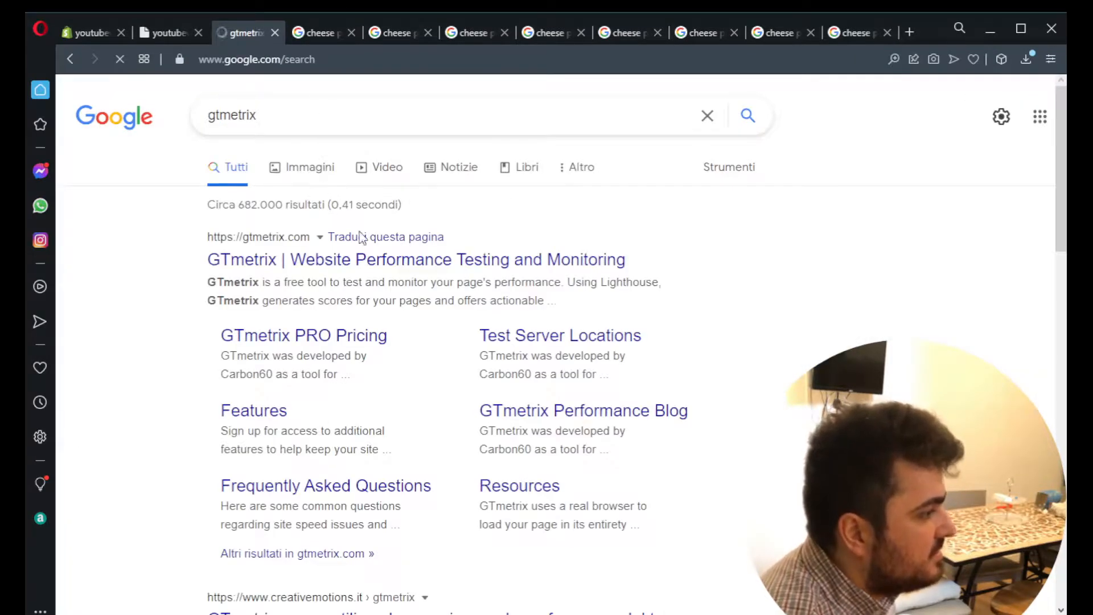
{"action": "left_click", "coordinate": [374, 263]}
{"action": "key", "text": "ctrl+v"}
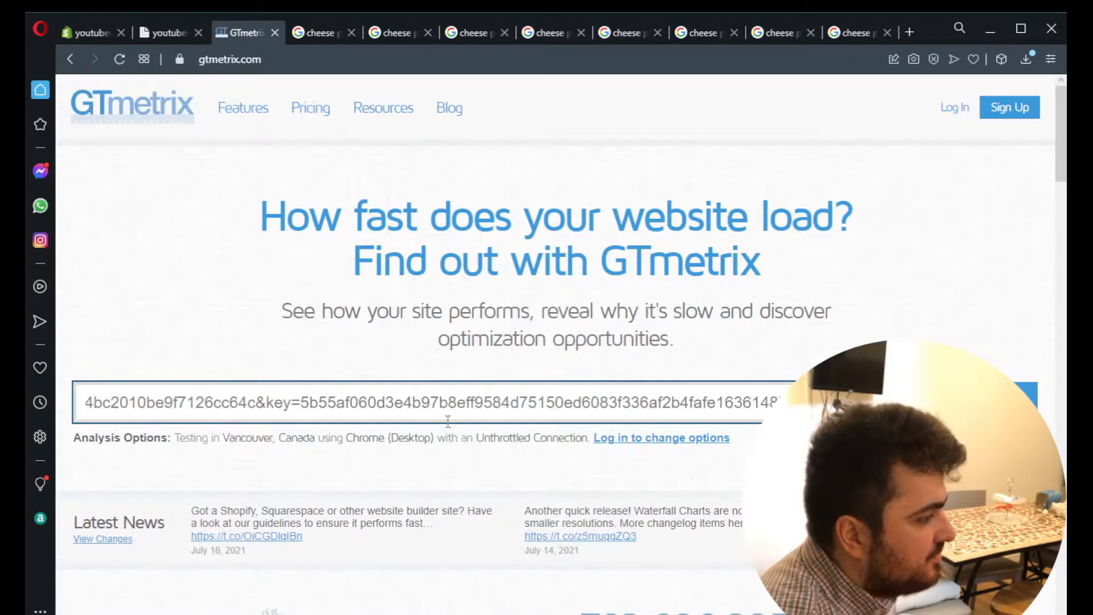
{"action": "key", "text": "Return"}
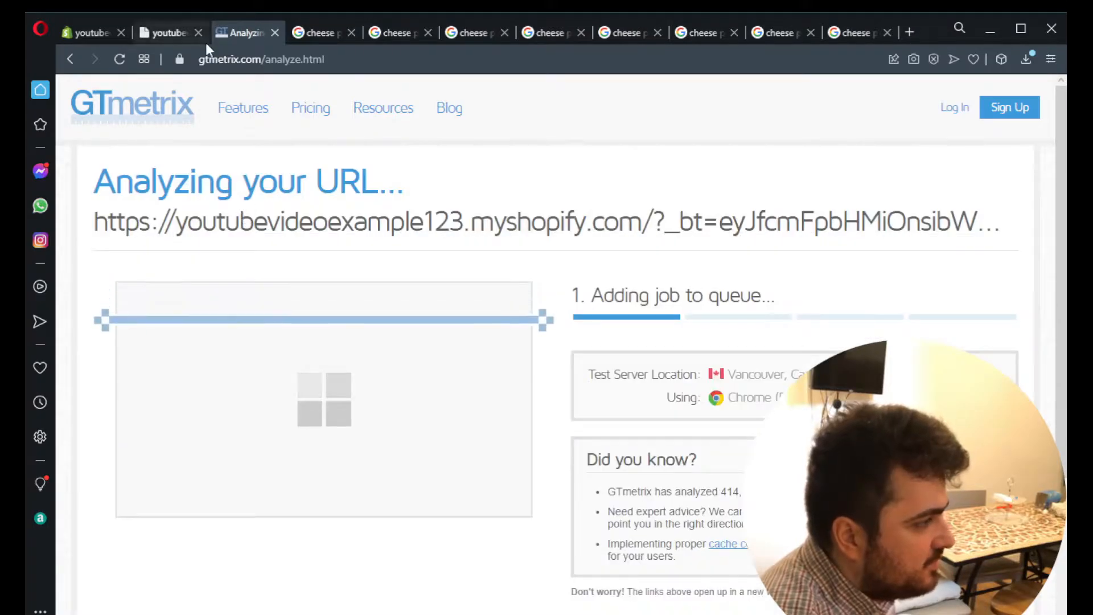
- Look through the storefront's home, catalog and contact pages while the GTmetrix analysis runs
{"action": "left_click", "coordinate": [162, 33]}
{"action": "scroll", "coordinate": [310, 313], "scroll_direction": "down", "scroll_amount": 7}
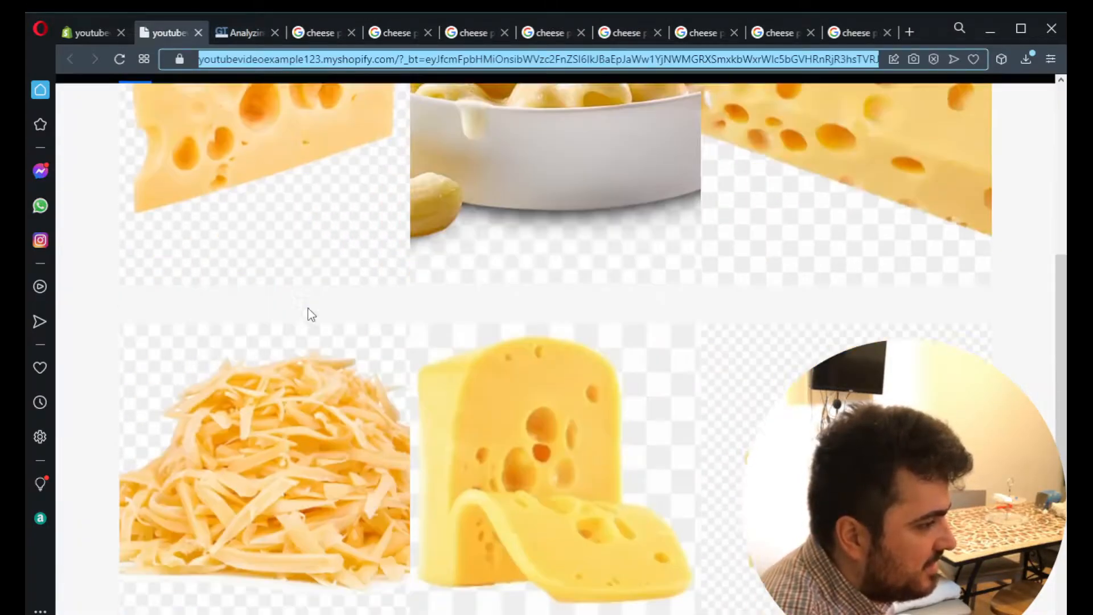
{"action": "scroll", "coordinate": [309, 313], "scroll_direction": "up", "scroll_amount": 7}
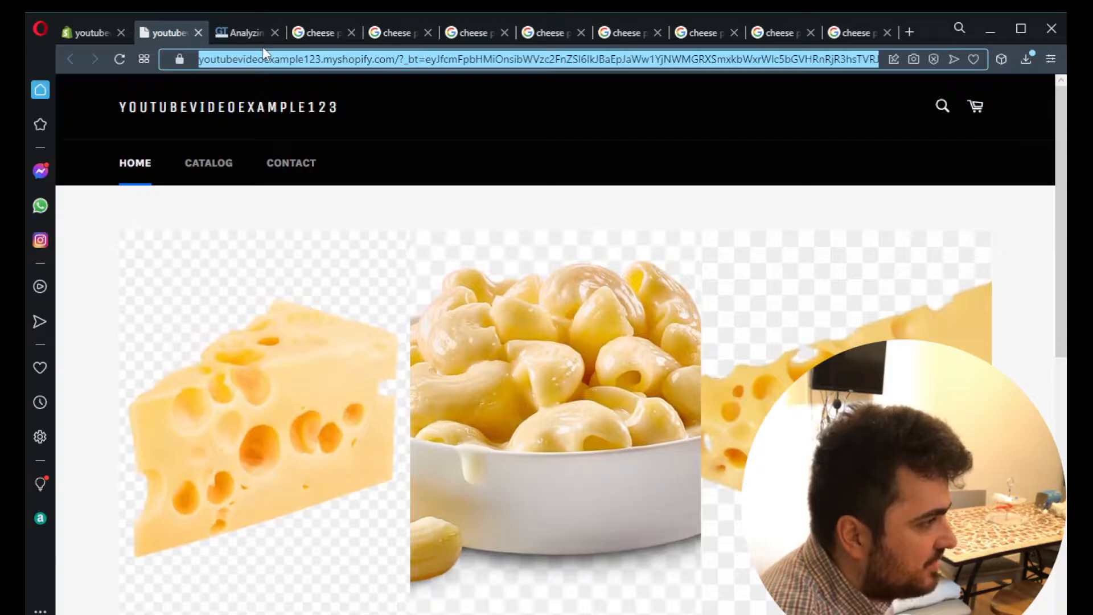
{"action": "left_click", "coordinate": [223, 27]}
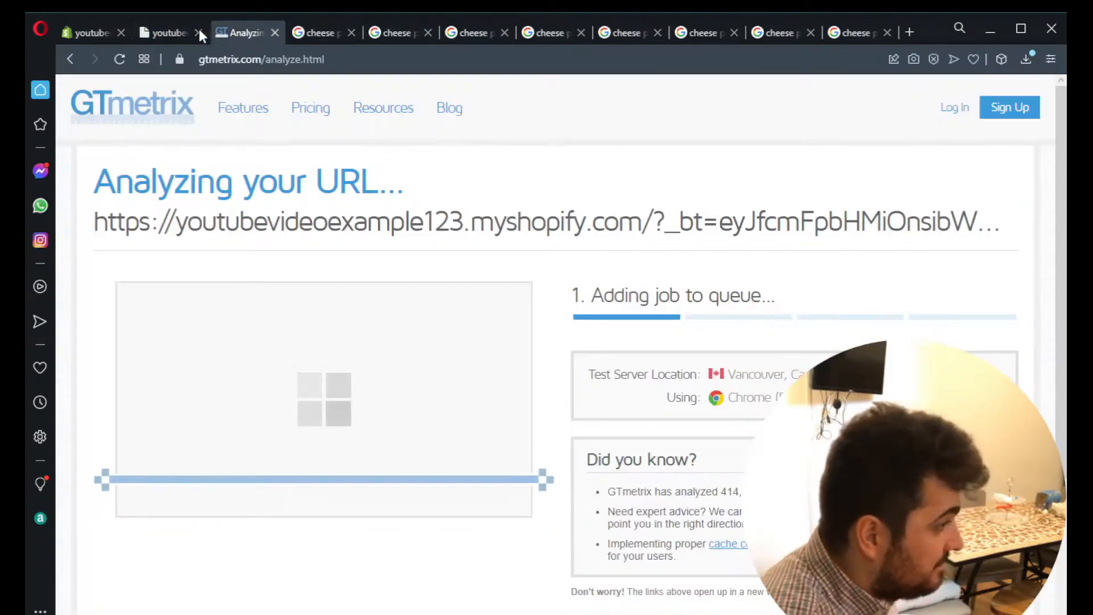
{"action": "left_click", "coordinate": [169, 28]}
{"action": "left_click", "coordinate": [211, 164]}
{"action": "scroll", "coordinate": [333, 262], "scroll_direction": "down", "scroll_amount": 3}
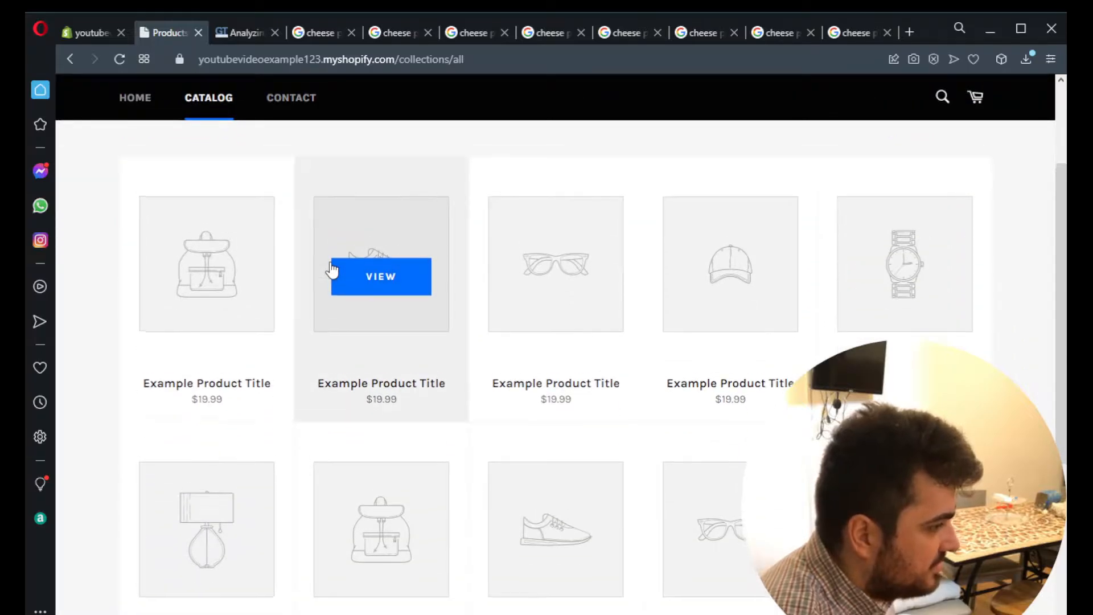
{"action": "scroll", "coordinate": [332, 269], "scroll_direction": "up", "scroll_amount": 3}
{"action": "left_click", "coordinate": [272, 174]}
{"action": "left_click", "coordinate": [136, 174]}
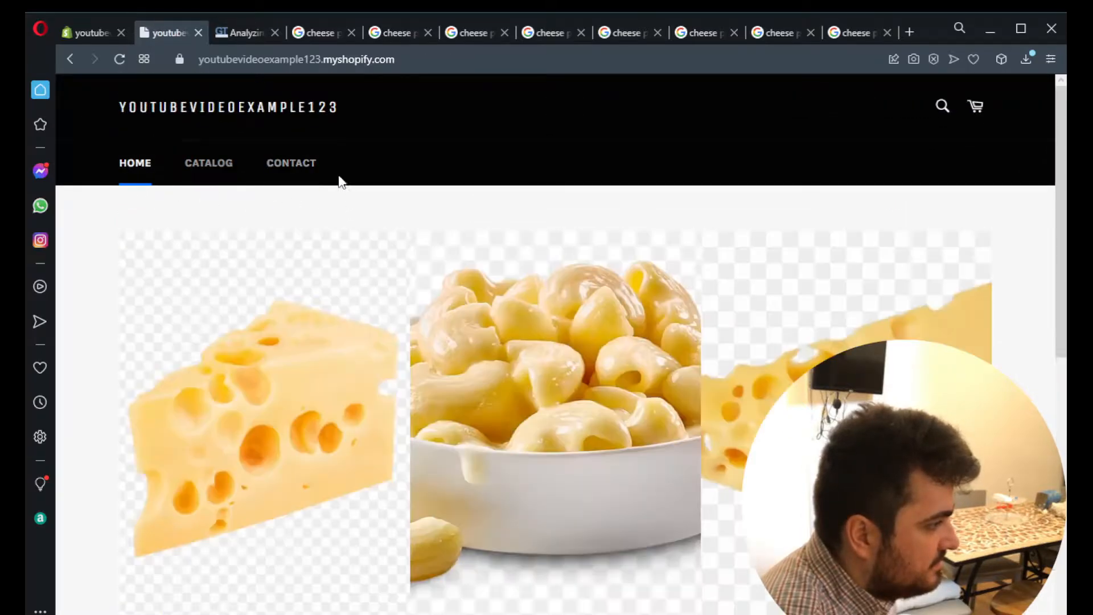
- Follow the GTmetrix analysis and examine the report's grade, web vitals and speed visualization for the store
{"action": "left_click", "coordinate": [218, 34]}
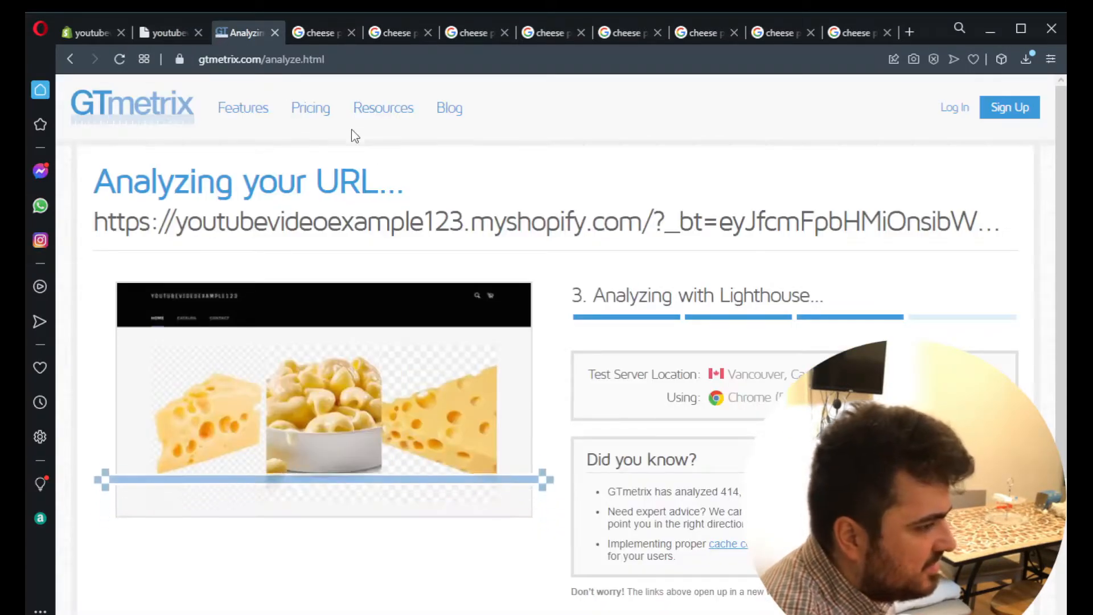
{"action": "scroll", "coordinate": [313, 321], "scroll_direction": "down", "scroll_amount": 3}
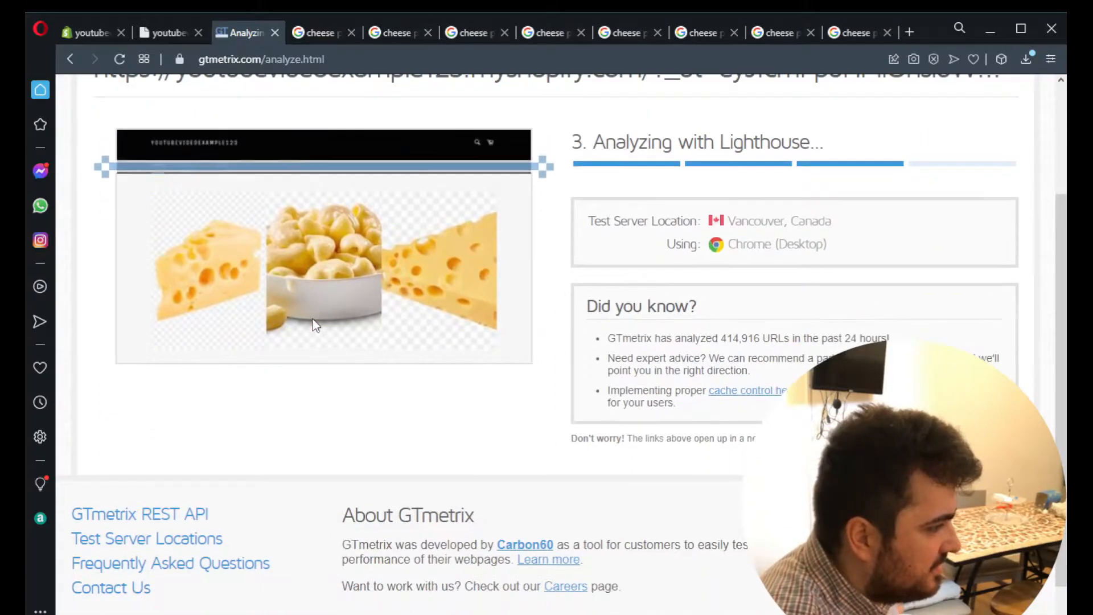
{"action": "scroll", "coordinate": [315, 324], "scroll_direction": "up", "scroll_amount": 3}
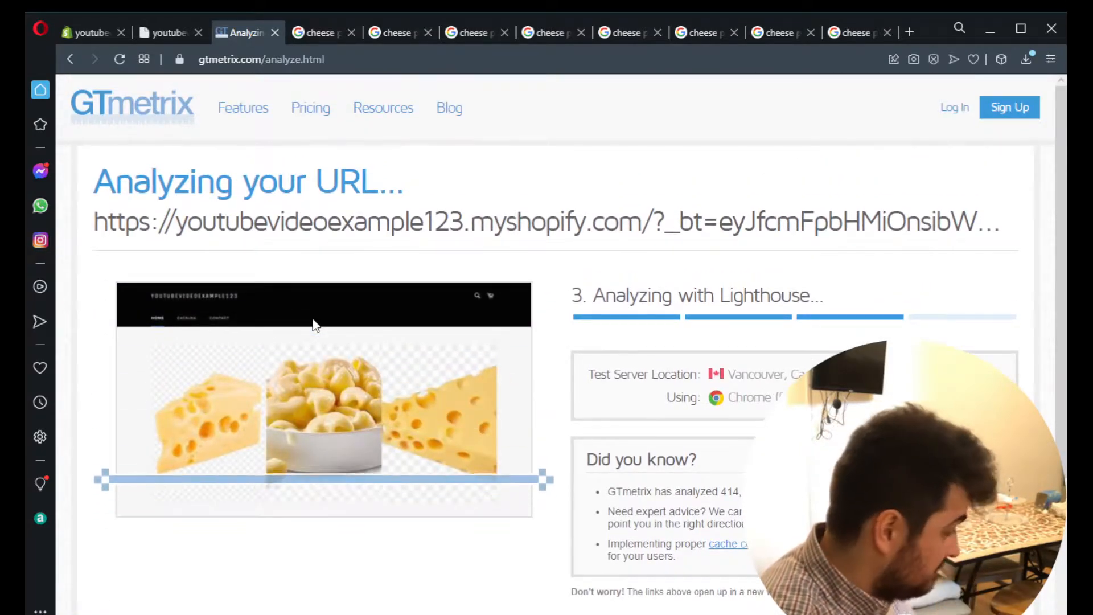
{"action": "left_click", "coordinate": [171, 33]}
{"action": "scroll", "coordinate": [367, 347], "scroll_direction": "down", "scroll_amount": 5}
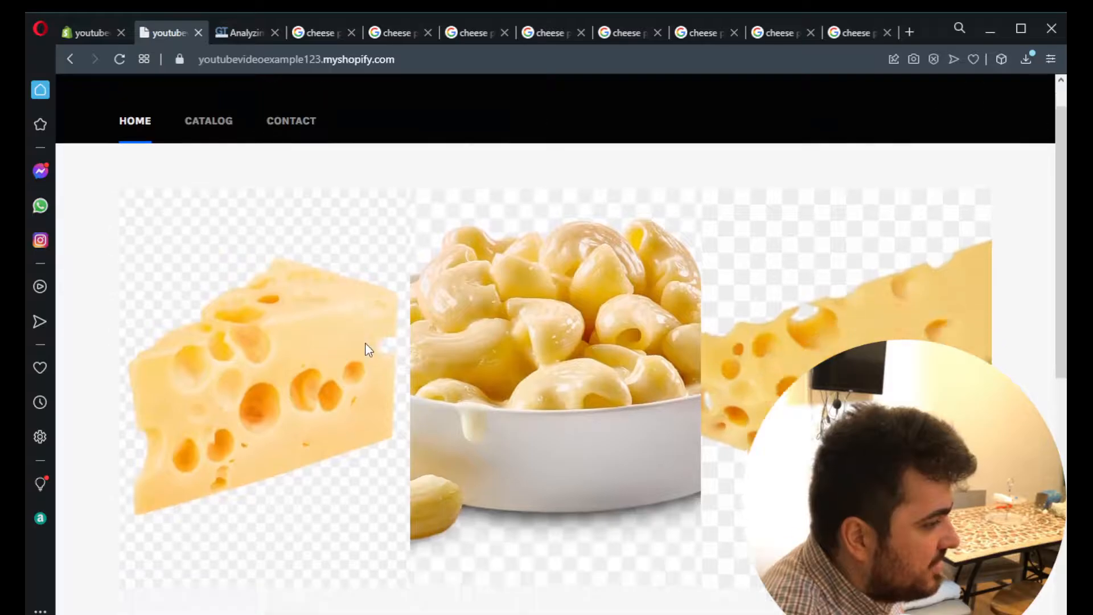
{"action": "left_click", "coordinate": [234, 35]}
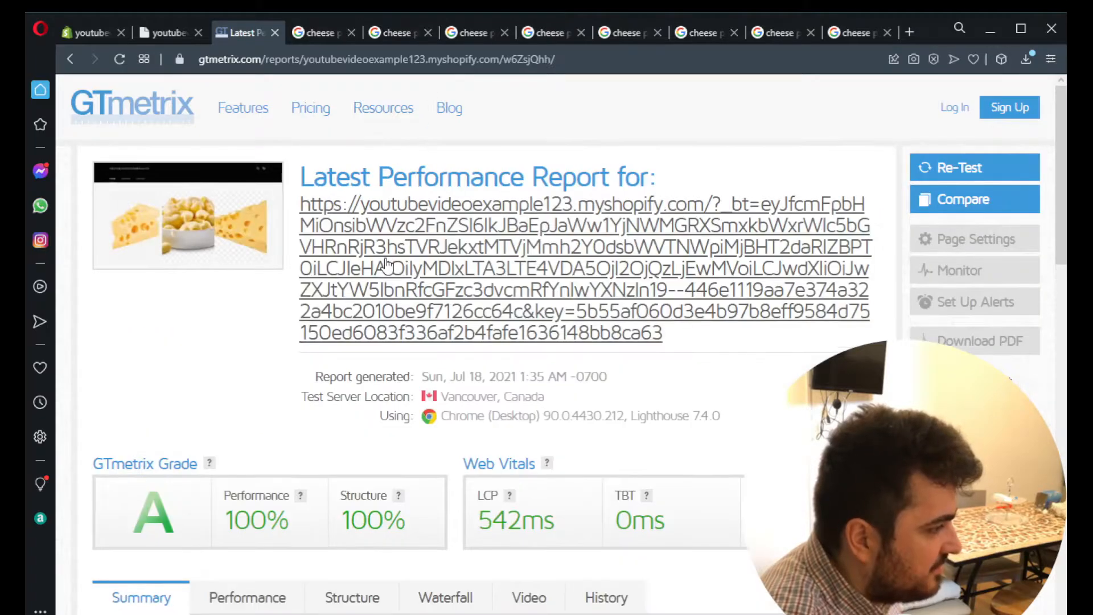
{"action": "scroll", "coordinate": [227, 249], "scroll_direction": "down", "scroll_amount": 3}
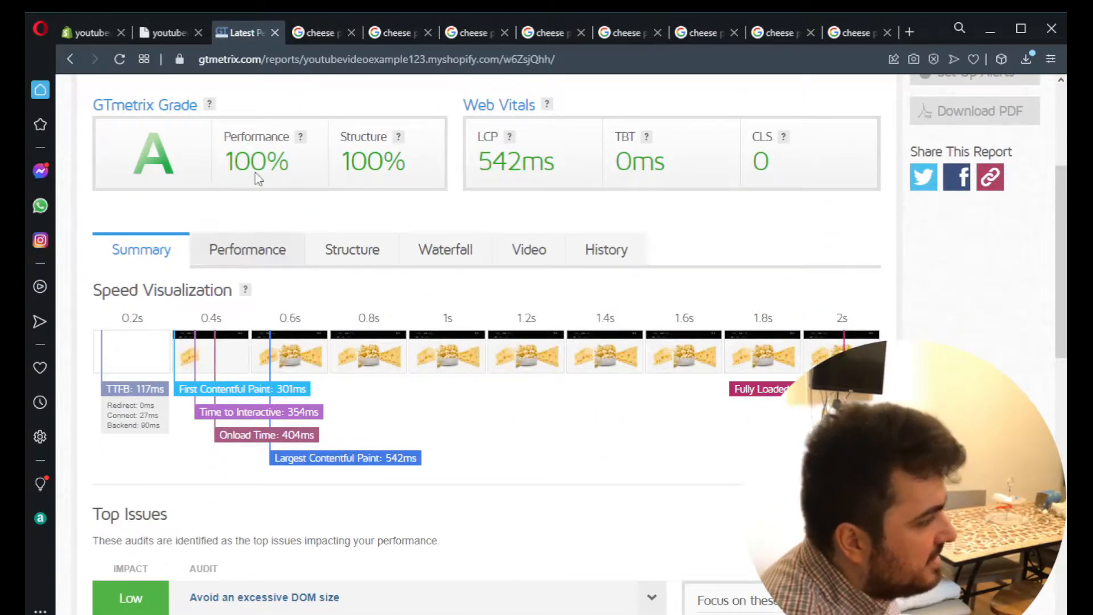
{"action": "scroll", "coordinate": [308, 342], "scroll_direction": "up", "scroll_amount": 4}
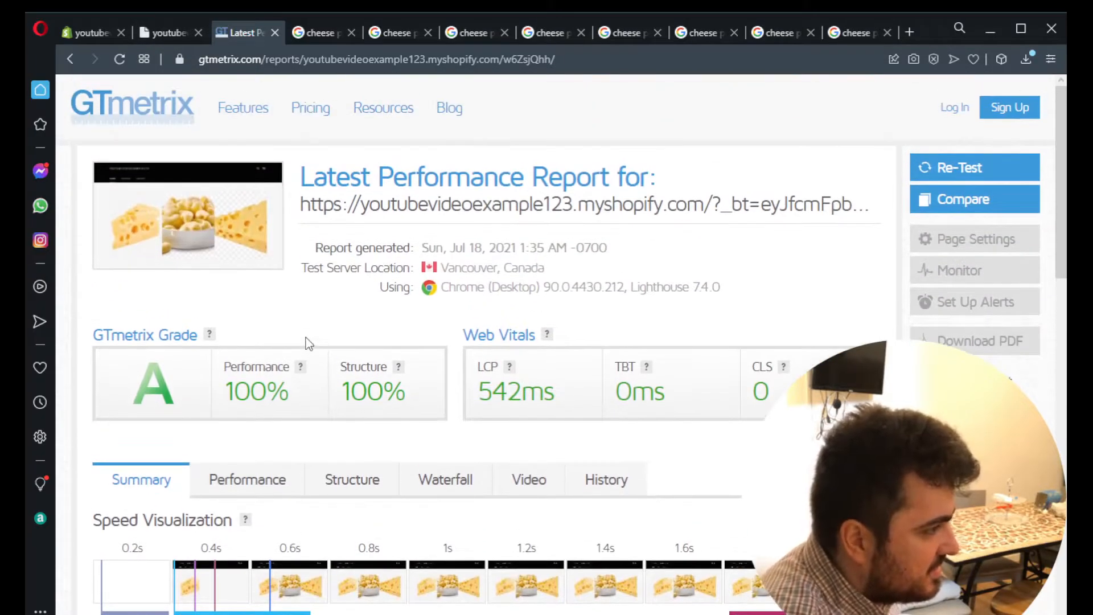
{"action": "scroll", "coordinate": [248, 337], "scroll_direction": "down", "scroll_amount": 4}
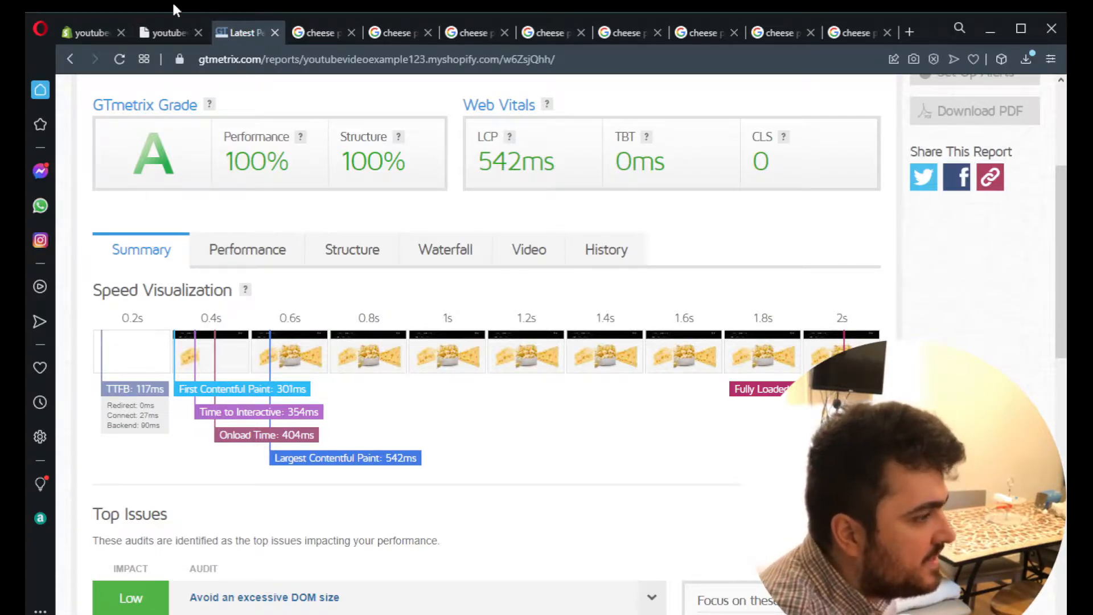
- Reload the storefront's home page and check how its images load
{"action": "left_click", "coordinate": [171, 33]}
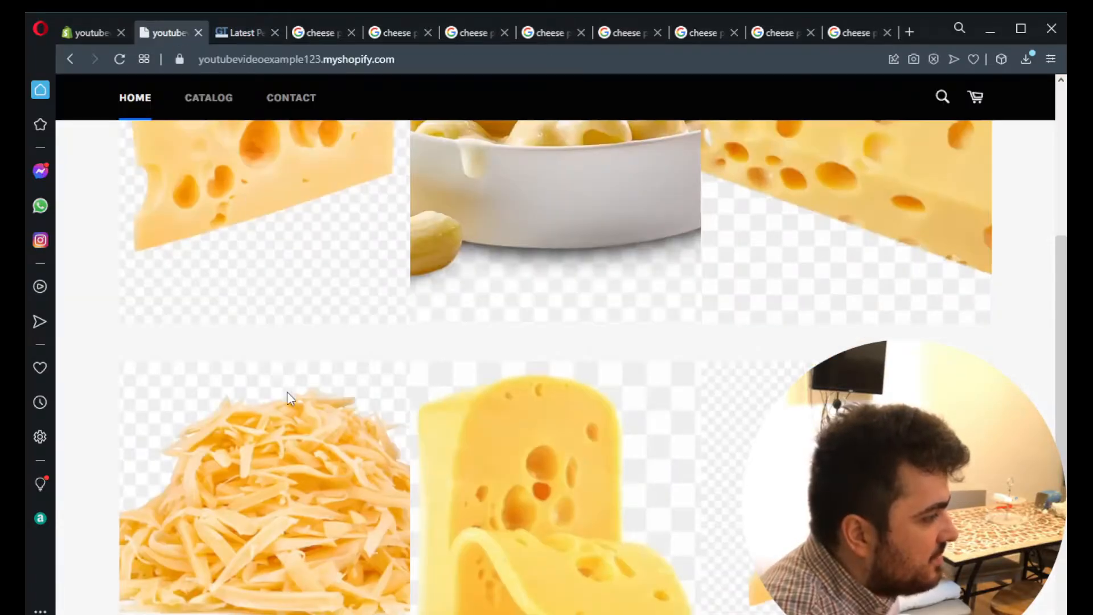
{"action": "key", "text": "F5"}
{"action": "scroll", "coordinate": [288, 395], "scroll_direction": "up", "scroll_amount": 5}
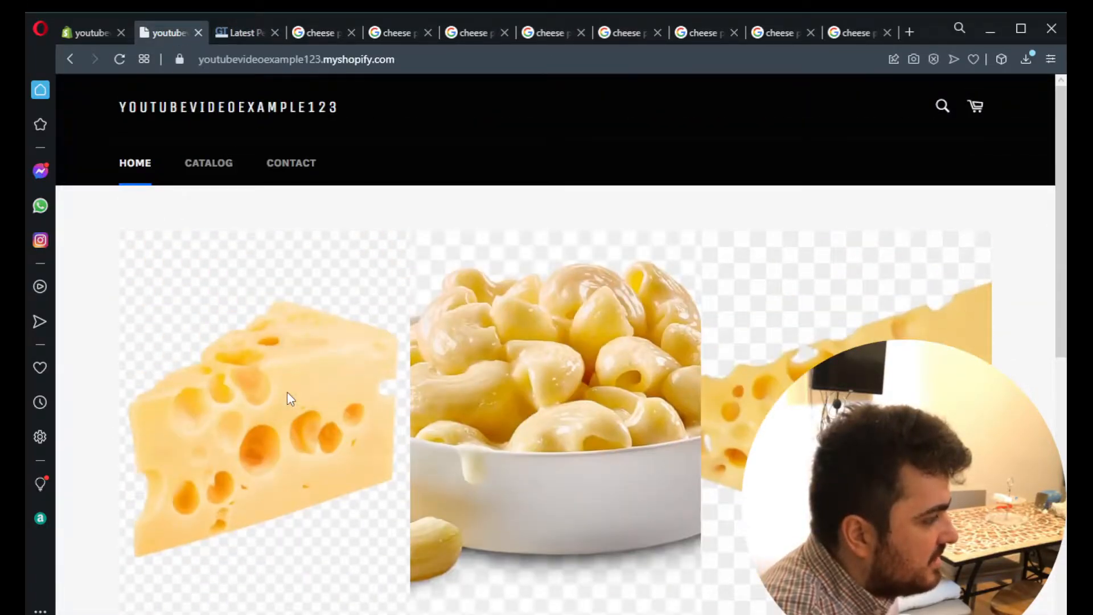
{"action": "scroll", "coordinate": [287, 392], "scroll_direction": "down", "scroll_amount": 5}
{"action": "scroll", "coordinate": [329, 456], "scroll_direction": "up", "scroll_amount": 5}
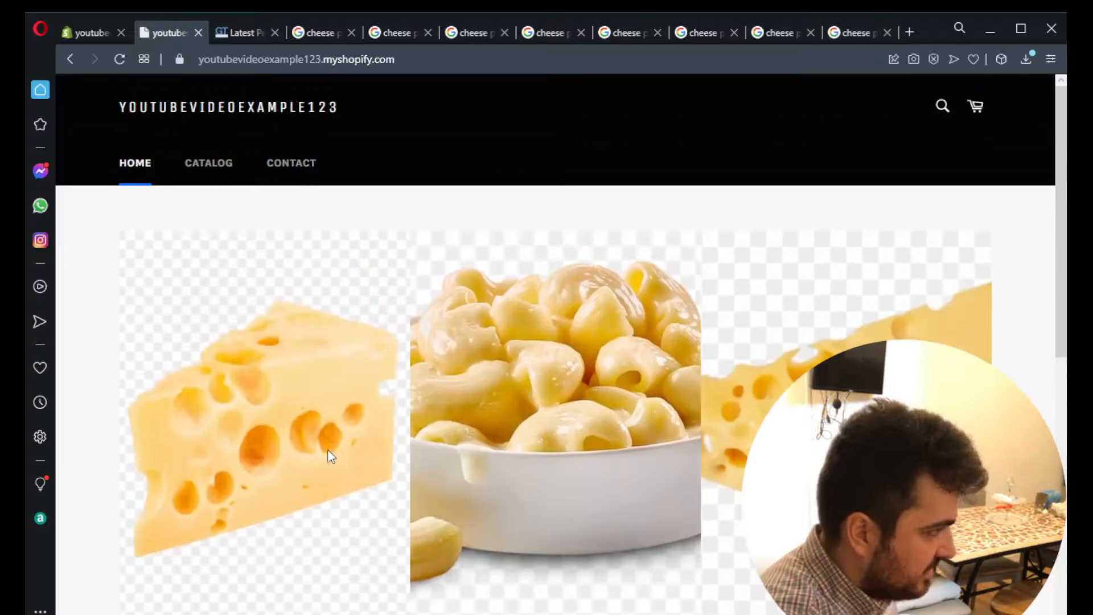
- Return to the Shopify themes page and open the code editor for the current Venture theme
{"action": "left_click", "coordinate": [98, 35]}
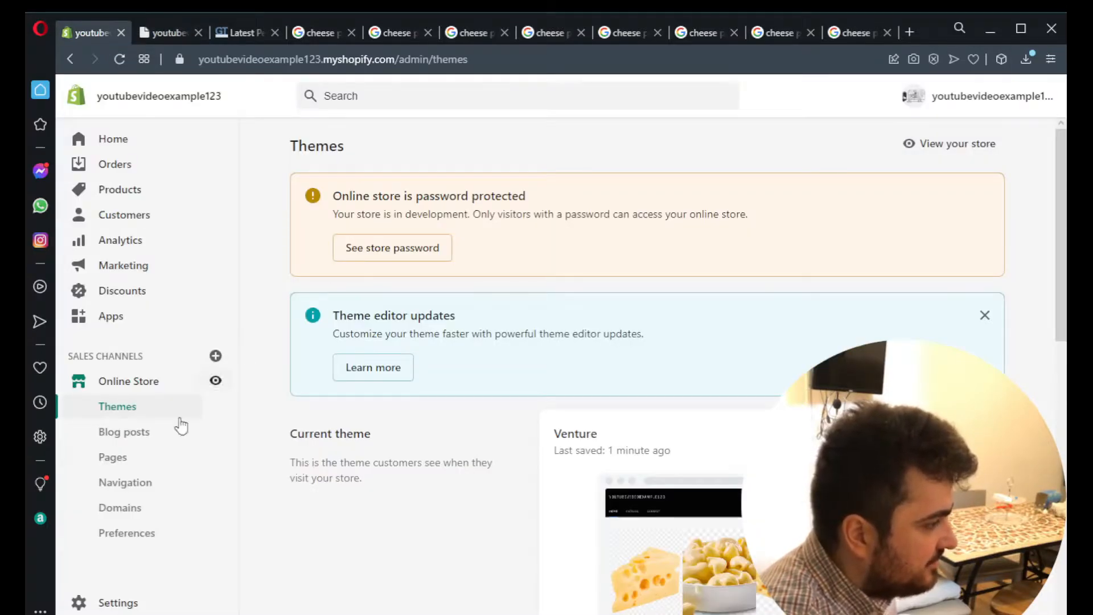
{"action": "scroll", "coordinate": [319, 495], "scroll_direction": "down", "scroll_amount": 3}
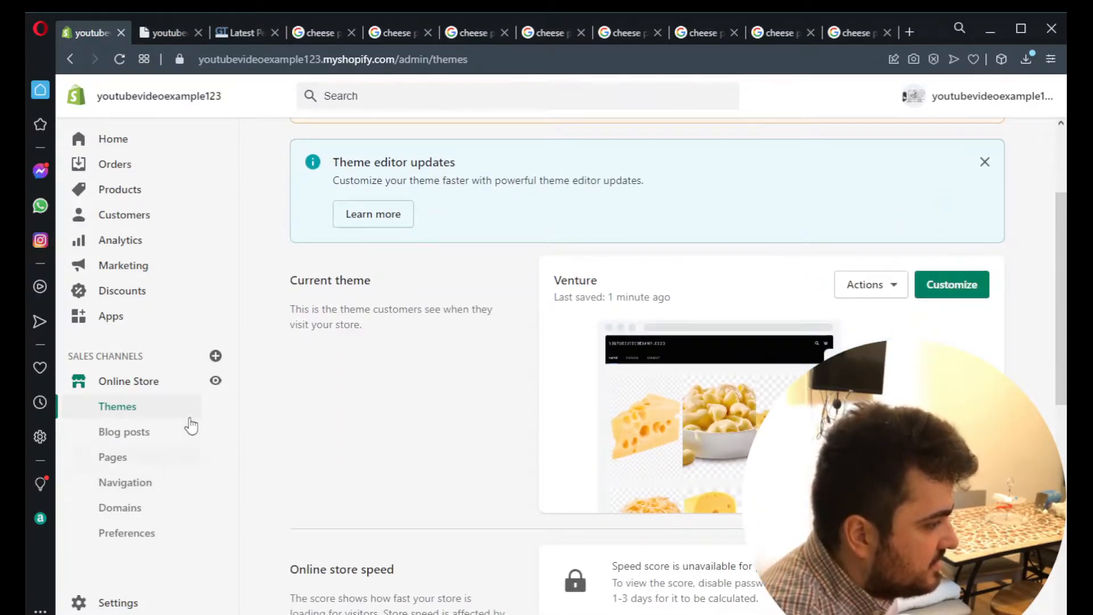
{"action": "left_click", "coordinate": [890, 289]}
{"action": "left_click", "coordinate": [816, 436]}
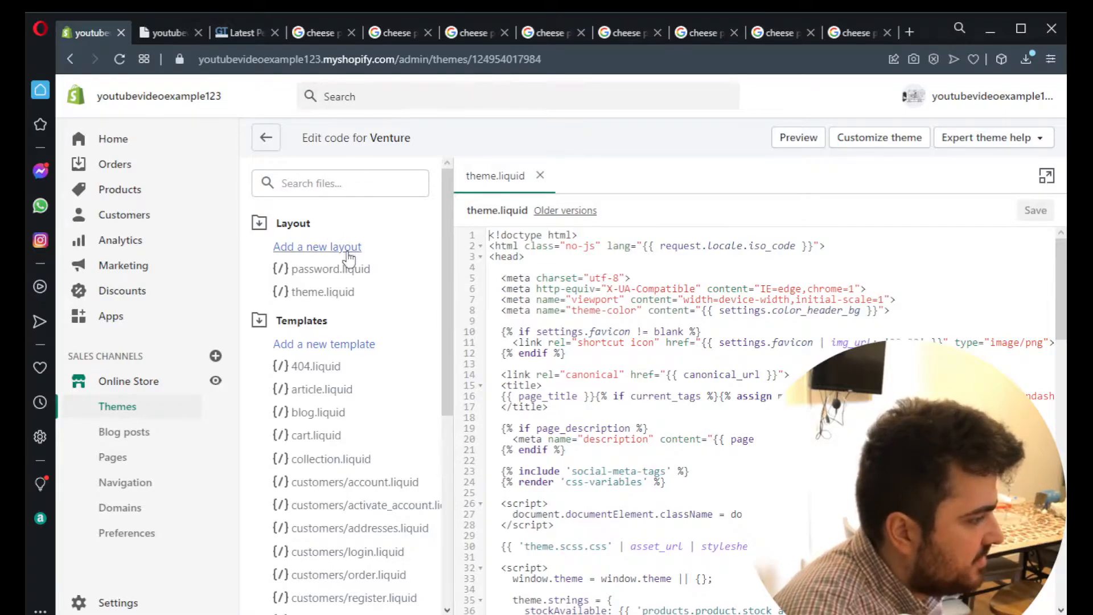
- Insert the {% form 'currency' %} block with {{ form | currency_selector }} and {% endform %} before theme.liquid's closing body tag and save the file
{"action": "scroll", "coordinate": [706, 376], "scroll_direction": "down", "scroll_amount": 15}
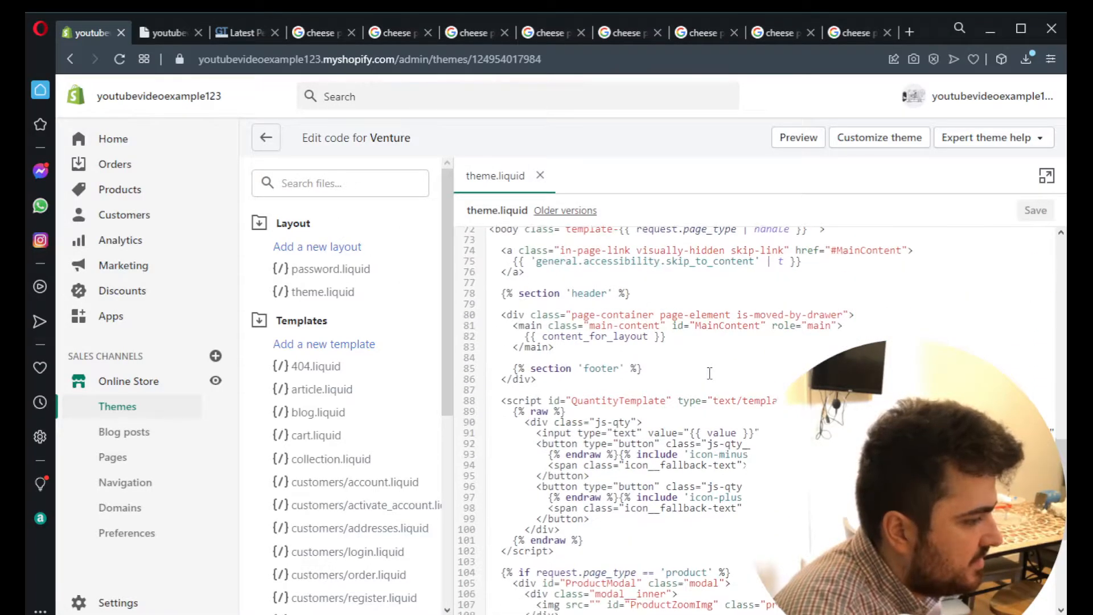
{"action": "left_click", "coordinate": [541, 504]}
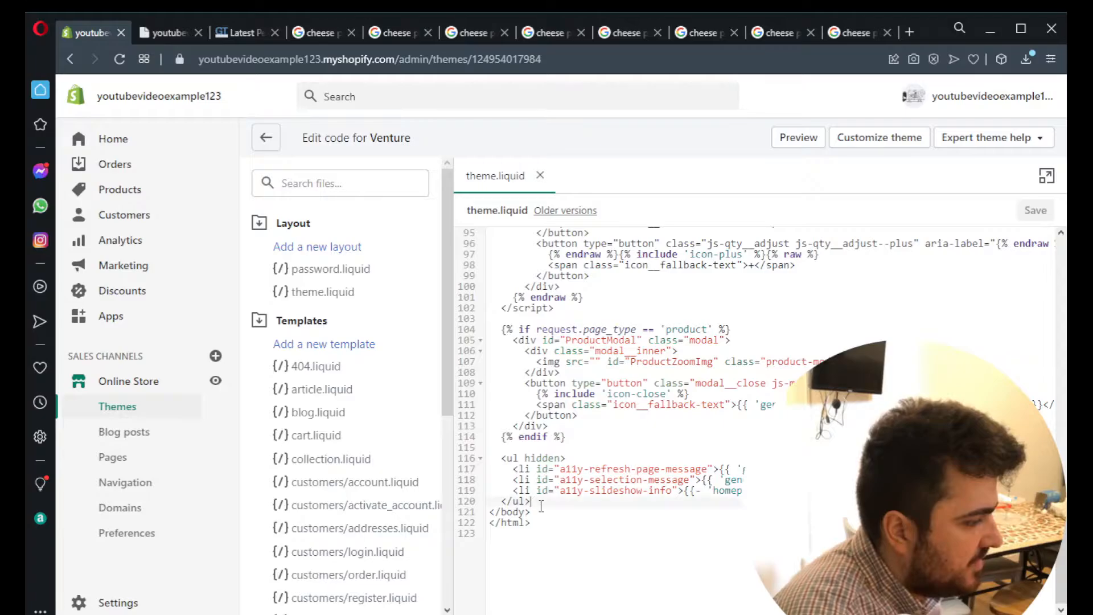
{"action": "key", "text": "Return"}
{"action": "key", "text": "Return"}
{"action": "key", "text": "Return"}
{"action": "key", "text": "Up"}
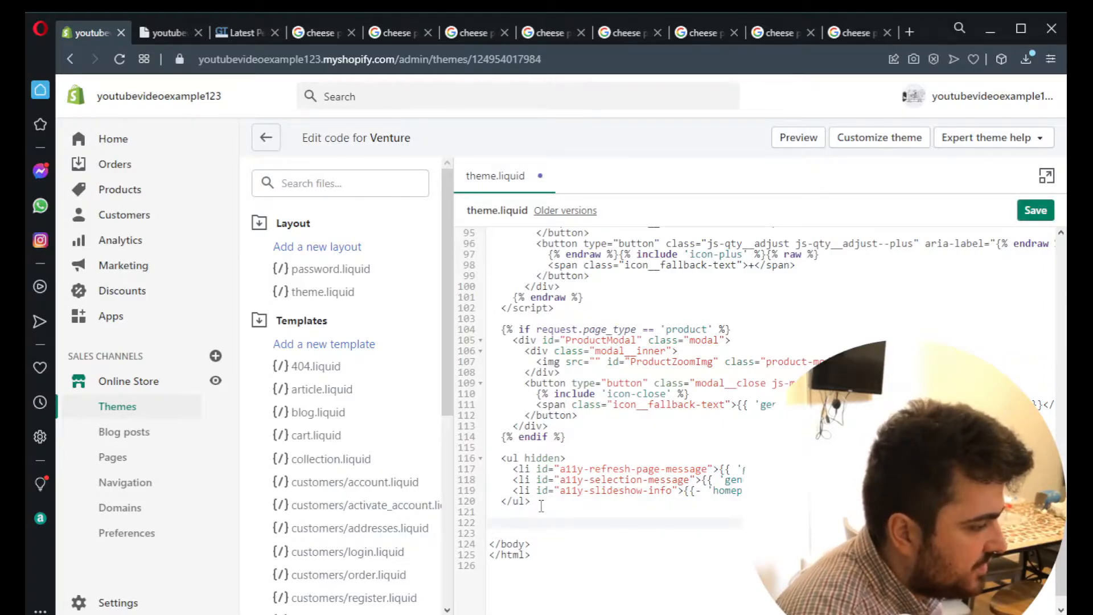
{"action": "type", "text": "``"}
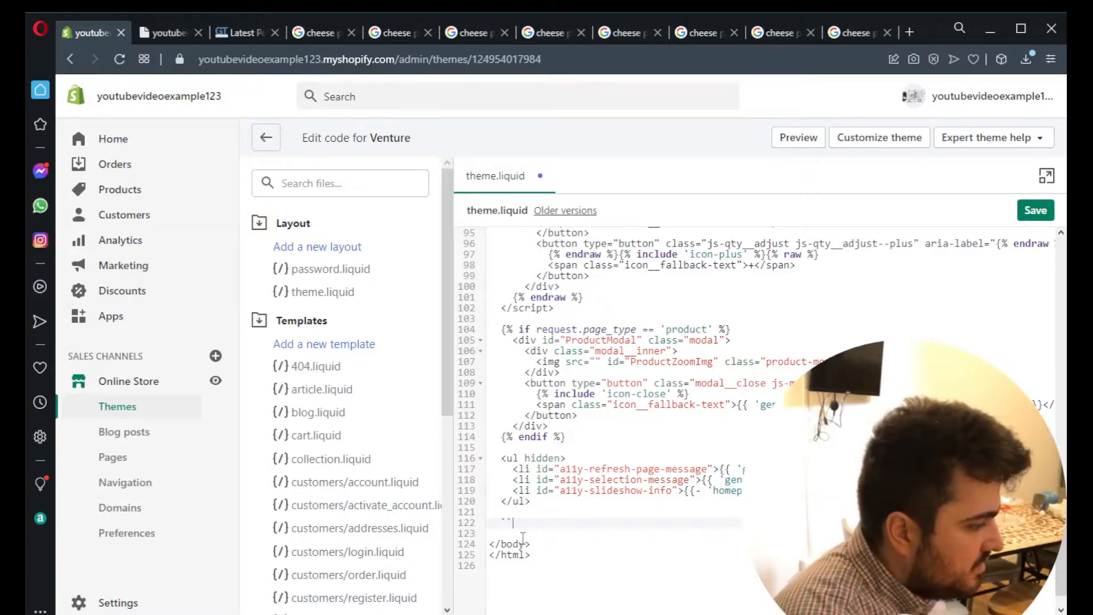
{"action": "type", "text": "{% form 'currency' %}   {{ form | currency_selector }} {% endform %}"}
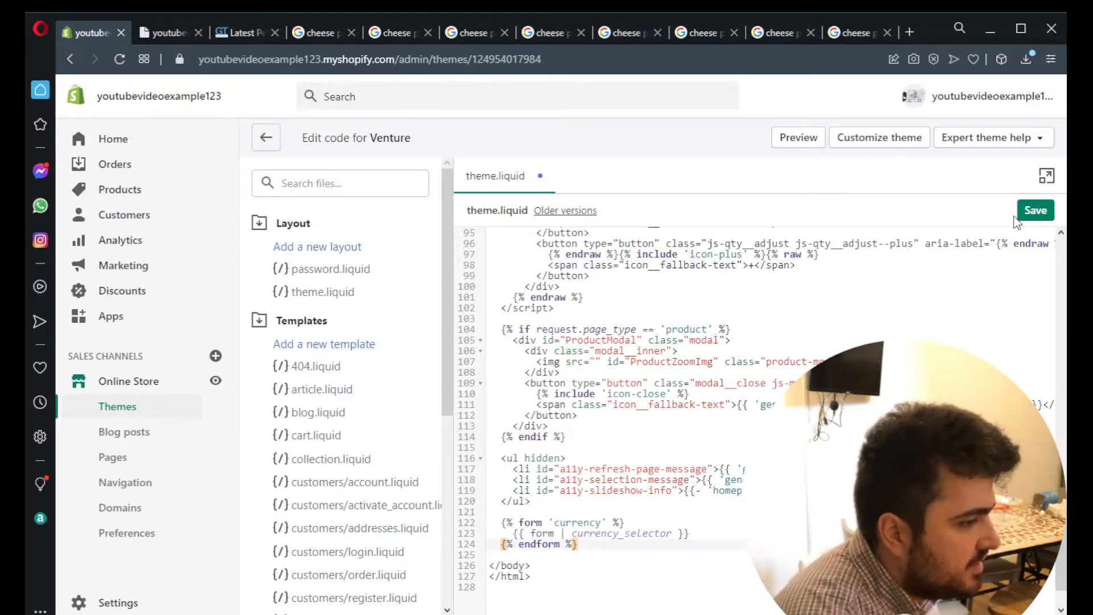
{"action": "left_click", "coordinate": [1035, 210]}
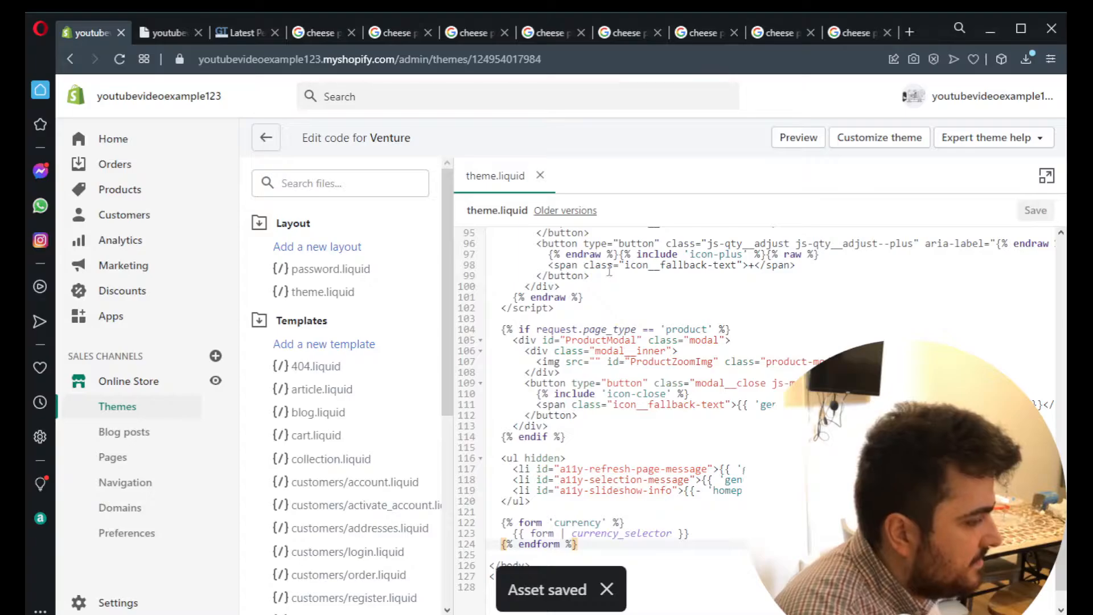
- Check the currency selector below the footer on the storefront's home page
{"action": "left_click", "coordinate": [146, 35]}
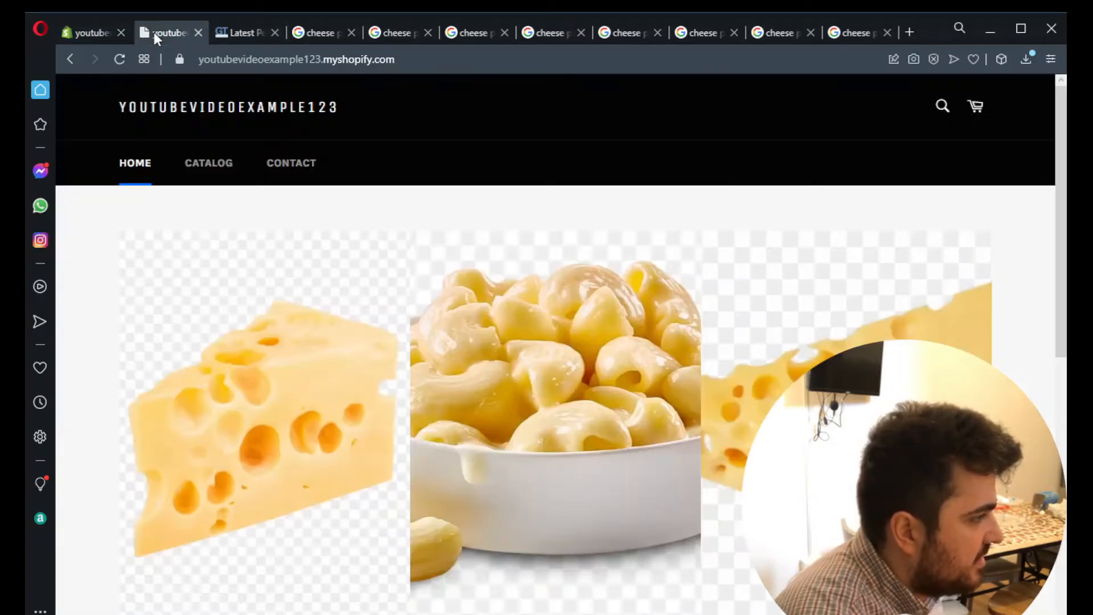
{"action": "scroll", "coordinate": [375, 322], "scroll_direction": "down", "scroll_amount": 8}
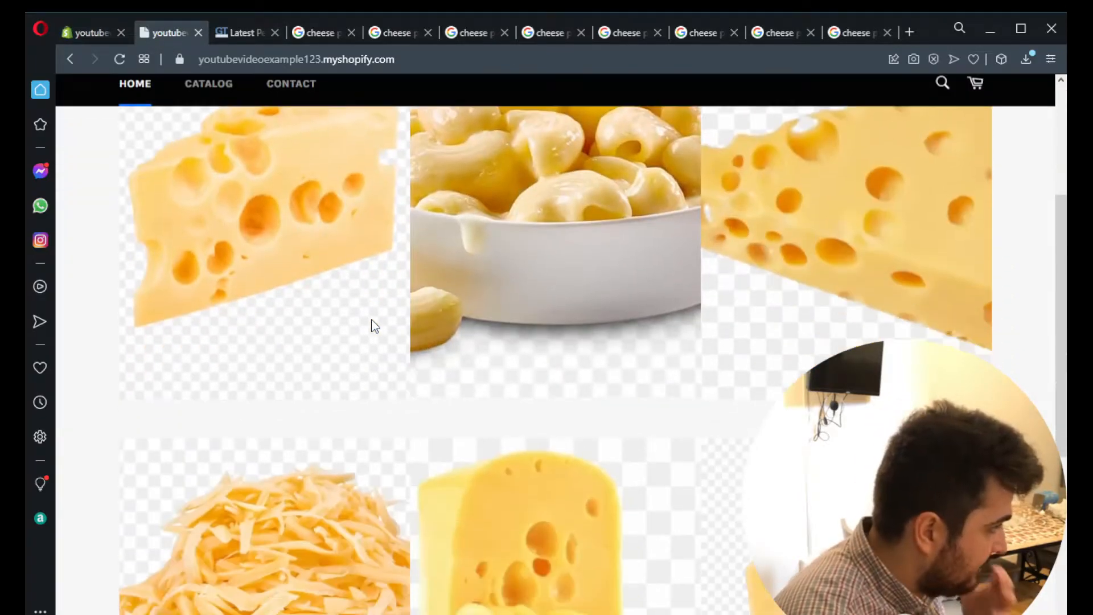
{"action": "left_click", "coordinate": [105, 613]}
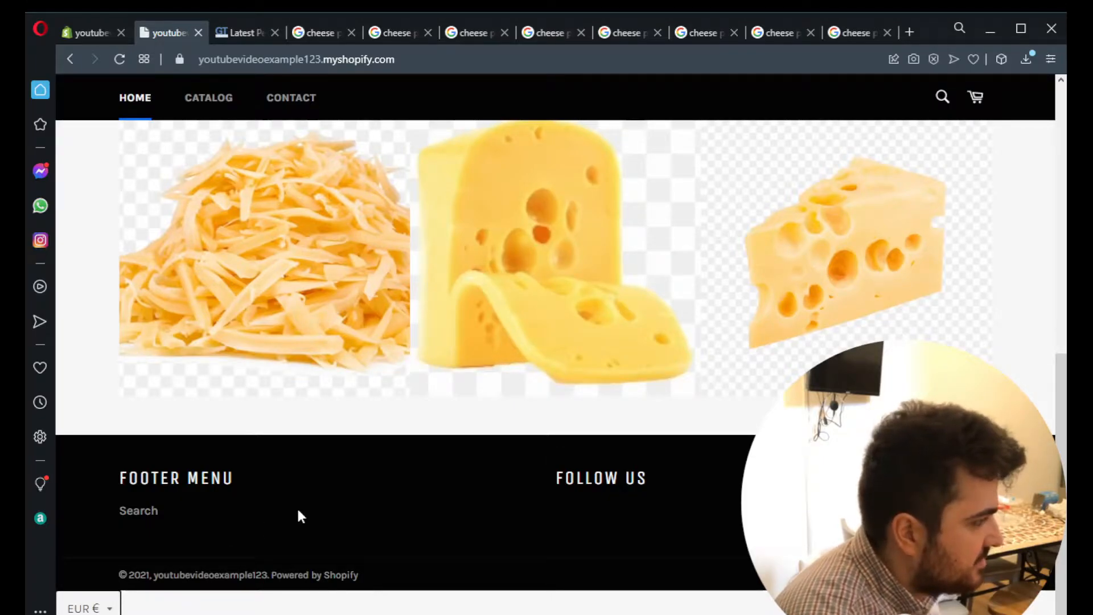
{"action": "scroll", "coordinate": [297, 507], "scroll_direction": "up", "scroll_amount": 10}
- Return to the Shopify admin, open the Payments settings and open the entry of the shop's phone for Shopify Payments
{"action": "left_click", "coordinate": [91, 34]}
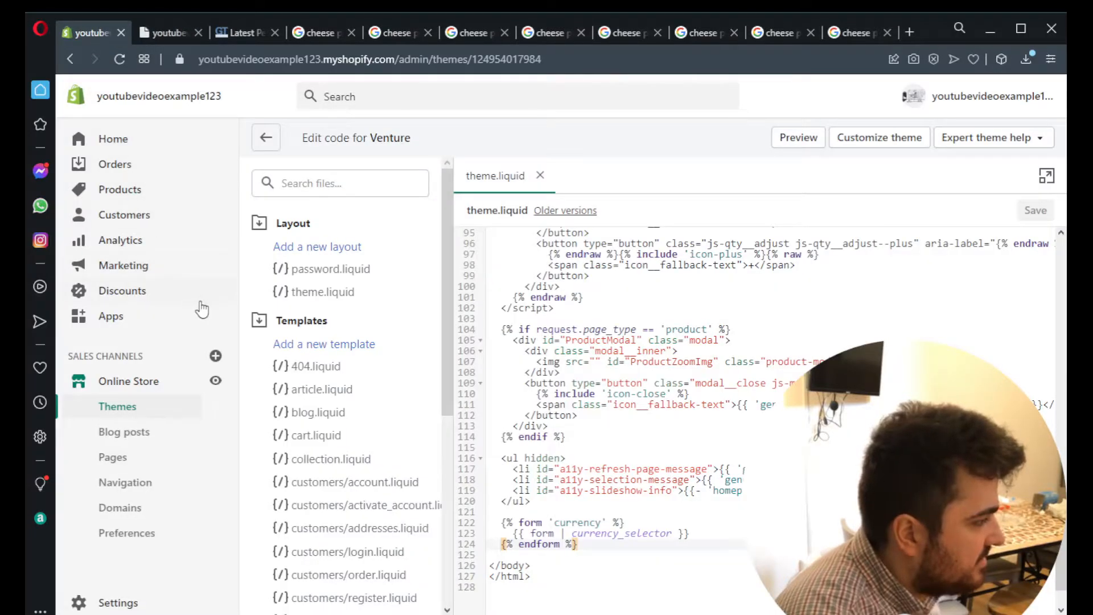
{"action": "left_click", "coordinate": [119, 603]}
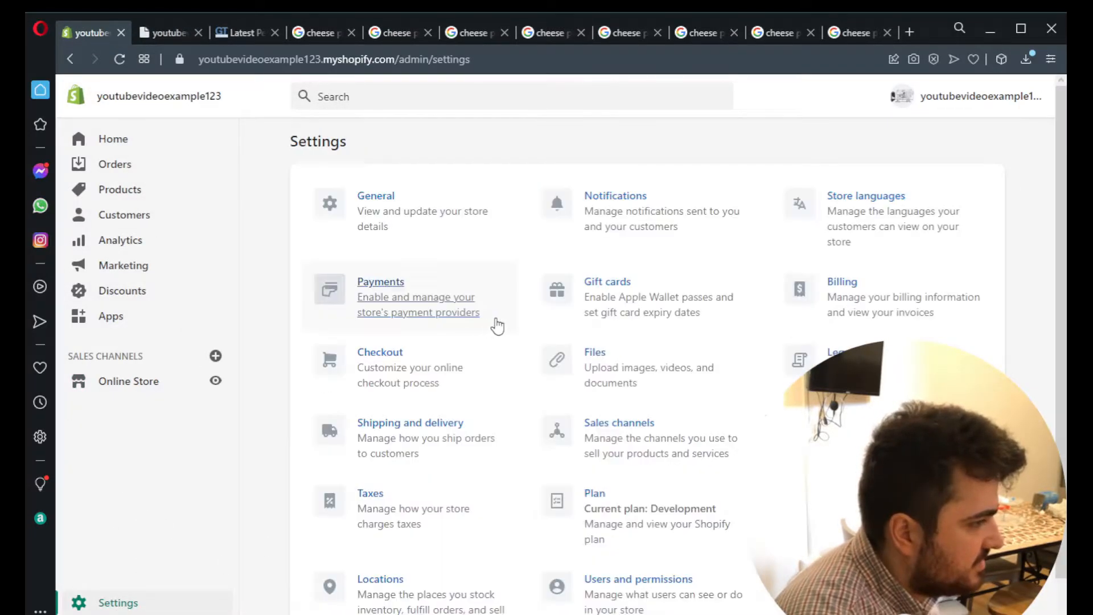
{"action": "left_click", "coordinate": [453, 312]}
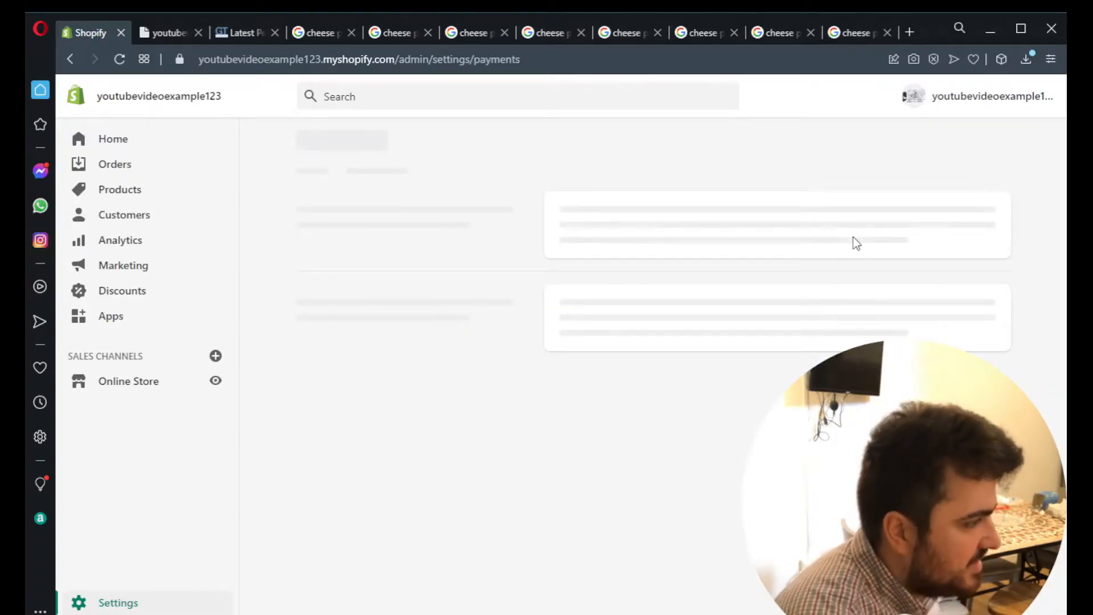
{"action": "scroll", "coordinate": [733, 359], "scroll_direction": "down", "scroll_amount": 4}
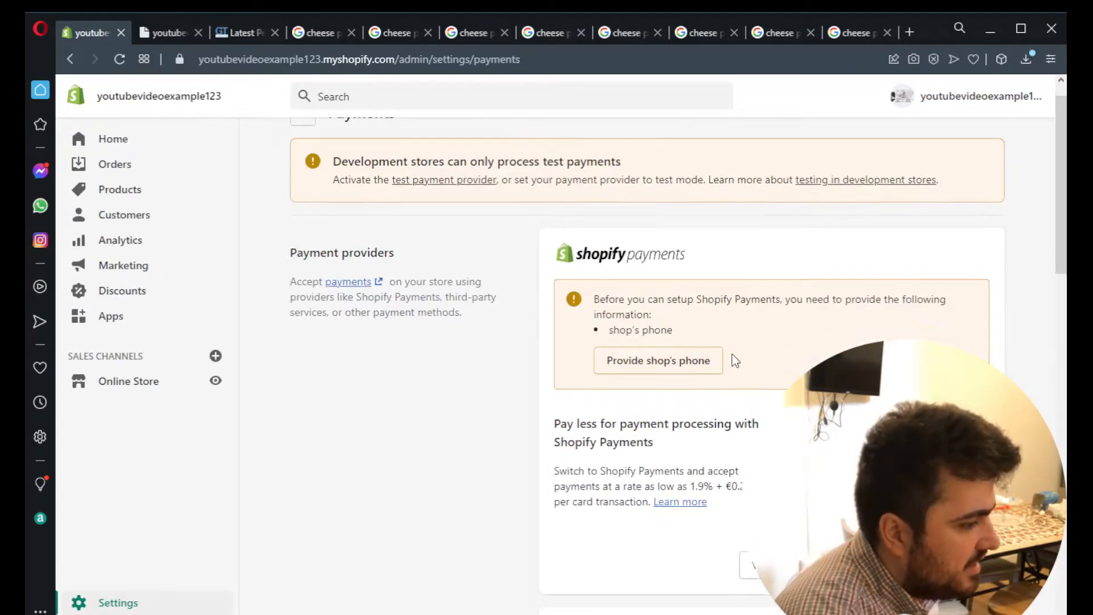
{"action": "scroll", "coordinate": [733, 358], "scroll_direction": "up", "scroll_amount": 4}
{"action": "scroll", "coordinate": [732, 358], "scroll_direction": "down", "scroll_amount": 3}
{"action": "scroll", "coordinate": [742, 346], "scroll_direction": "down", "scroll_amount": 4}
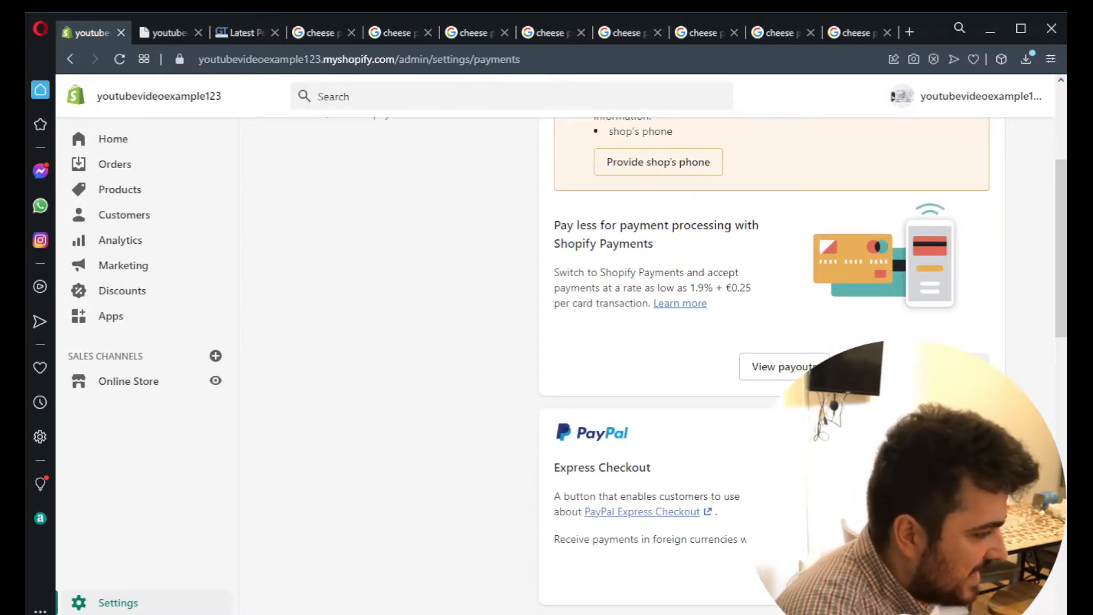
{"action": "scroll", "coordinate": [742, 346], "scroll_direction": "up", "scroll_amount": 5}
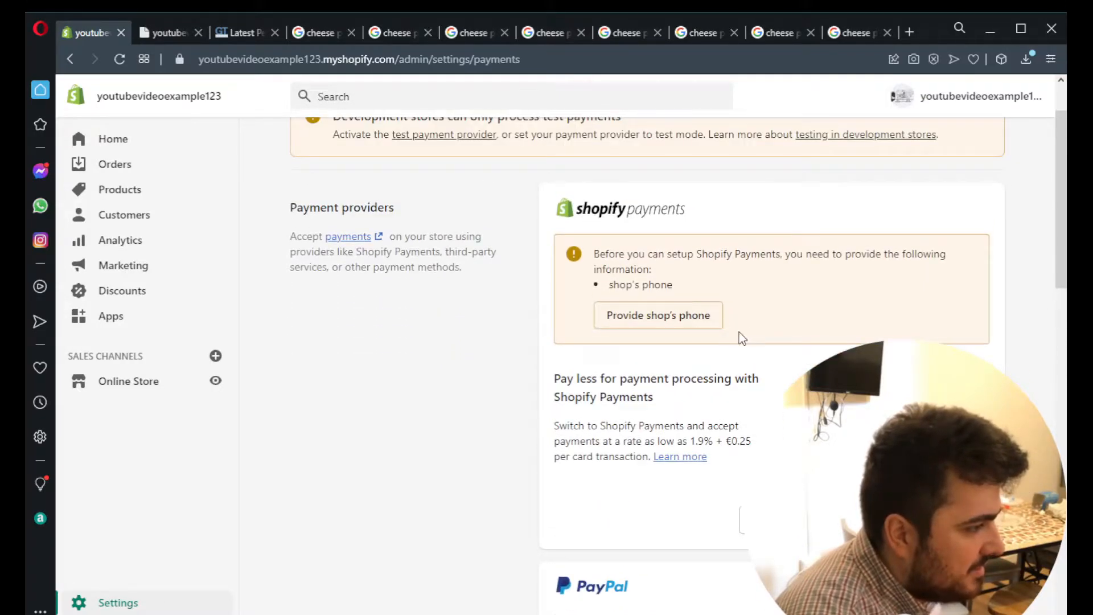
{"action": "left_click", "coordinate": [708, 319]}
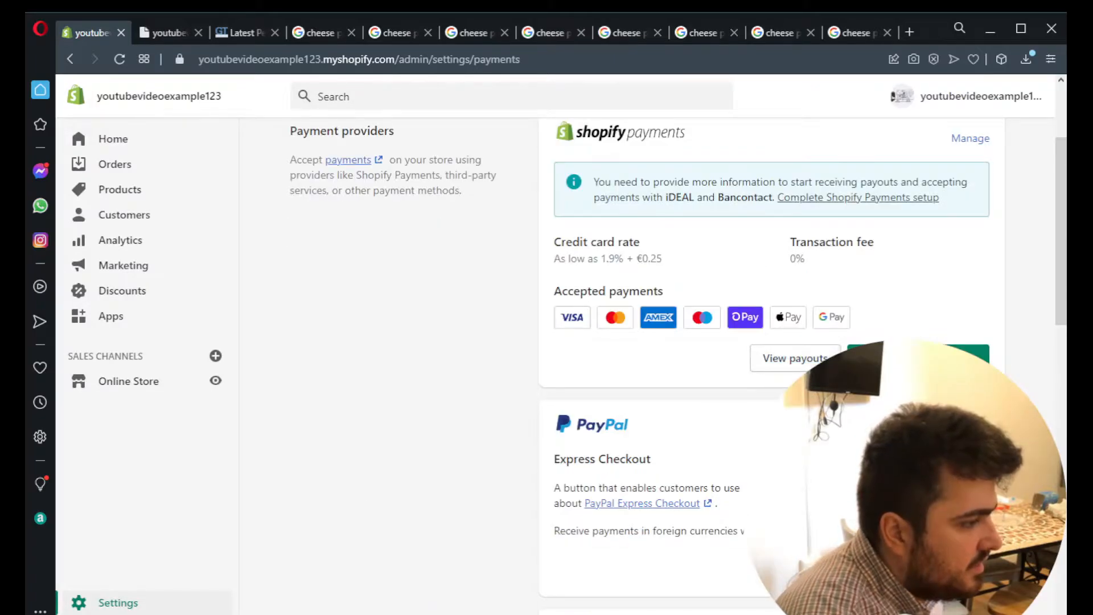
- Manage Shopify Payments and select United Kingdom, United States and Canada as countries to add
{"action": "scroll", "coordinate": [963, 279], "scroll_direction": "up", "scroll_amount": 1}
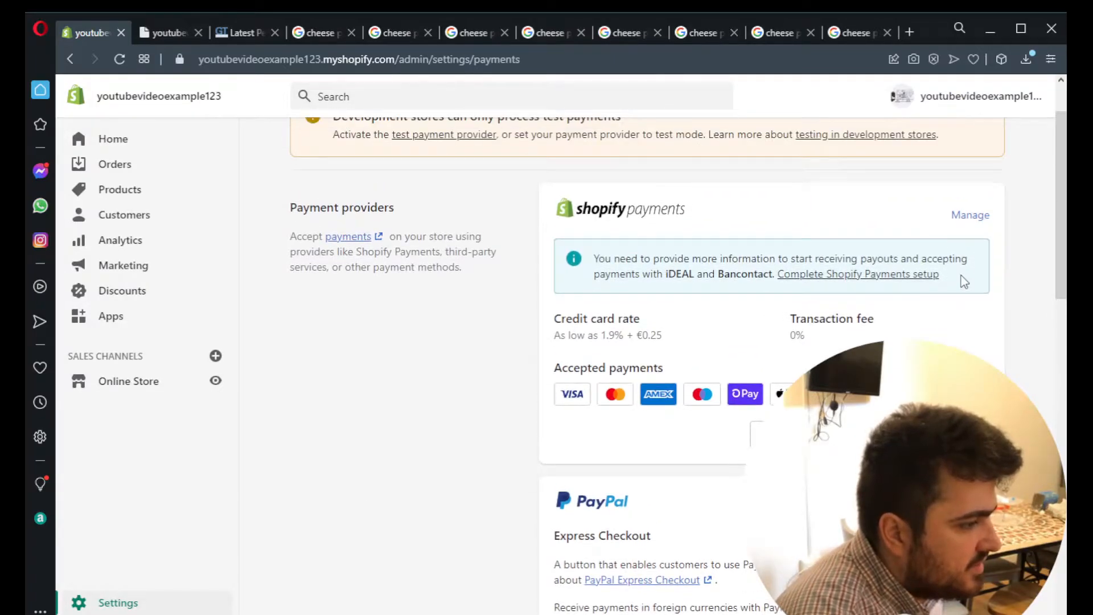
{"action": "left_click", "coordinate": [962, 217]}
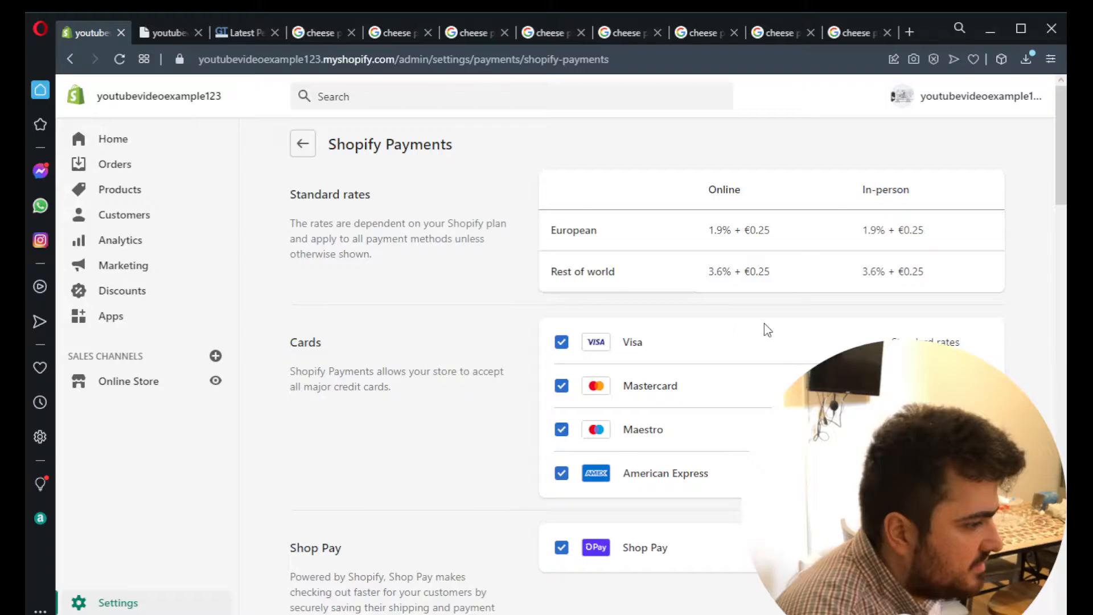
{"action": "scroll", "coordinate": [837, 319], "scroll_direction": "down", "scroll_amount": 10}
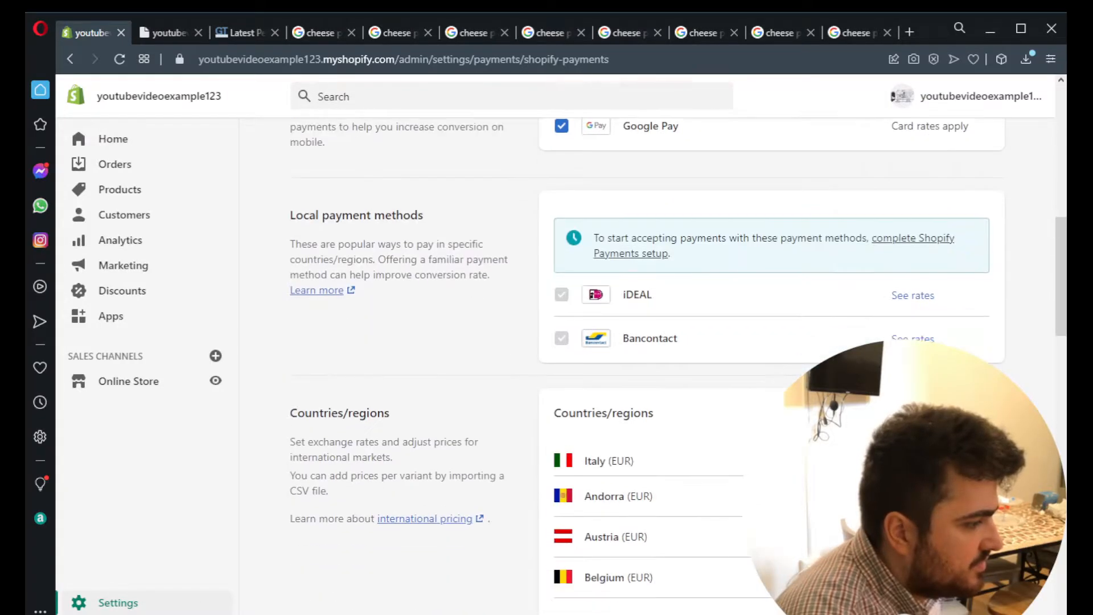
{"action": "scroll", "coordinate": [837, 319], "scroll_direction": "down", "scroll_amount": 4}
{"action": "left_click", "coordinate": [940, 194]}
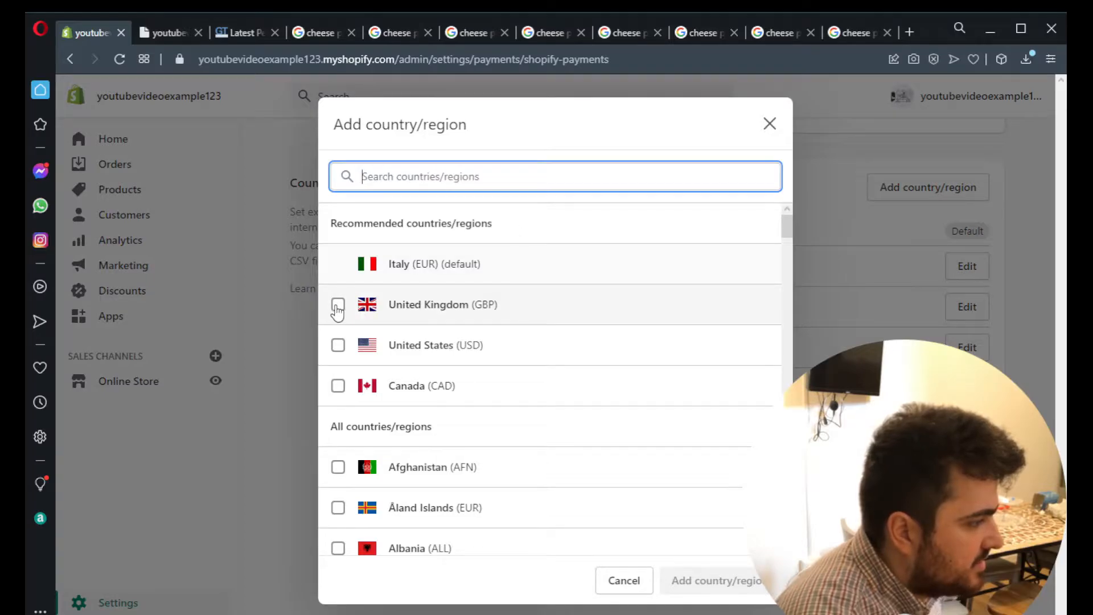
{"action": "left_click", "coordinate": [339, 305]}
{"action": "left_click", "coordinate": [338, 345]}
{"action": "left_click", "coordinate": [339, 386]}
- Find Australia in the country search and select it as well
{"action": "left_click", "coordinate": [446, 181]}
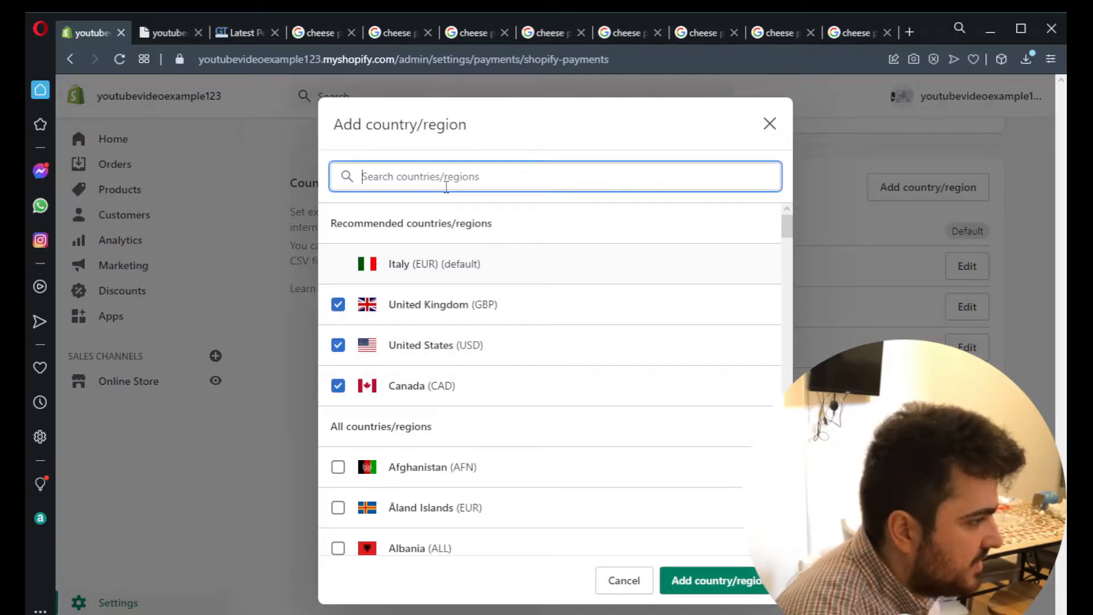
{"action": "type", "text": "aust"}
{"action": "left_click", "coordinate": [339, 255]}
- Search for Russia, select it and add all the chosen countries to Shopify Payments
{"action": "type", "text": "rou"}
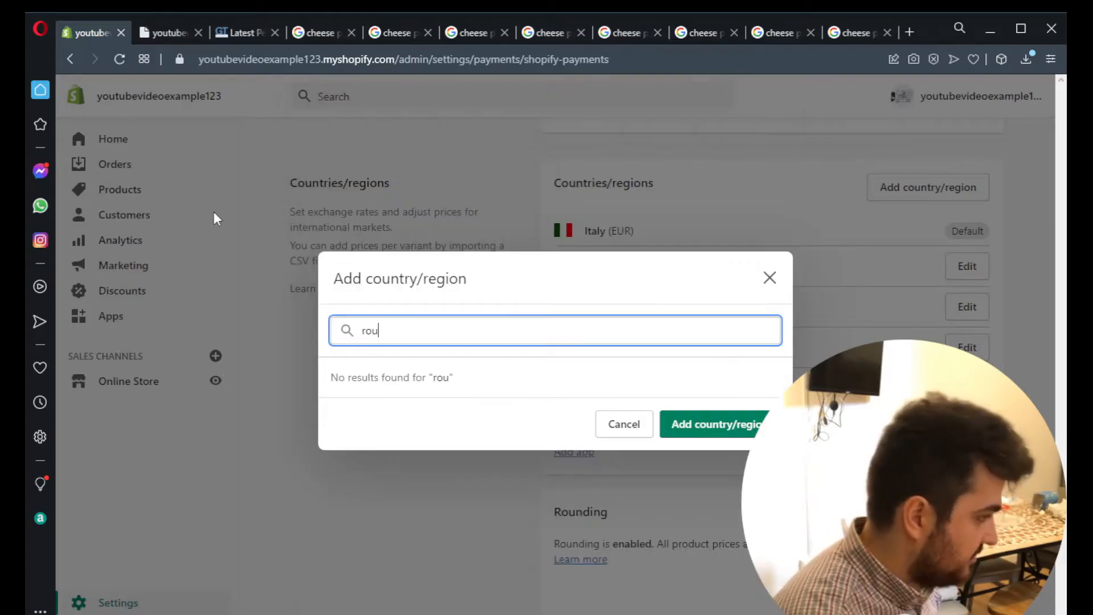
{"action": "double_click", "coordinate": [368, 323]}
{"action": "type", "text": "ru"}
{"action": "key", "text": "BackSpace"}
{"action": "key", "text": "BackSpace"}
{"action": "type", "text": "russi"}
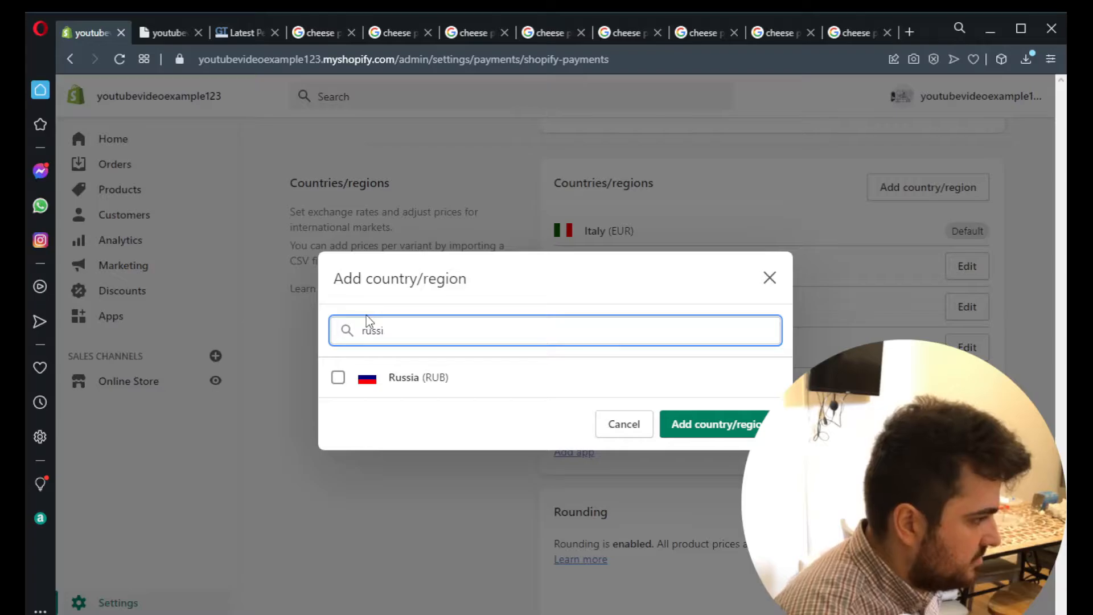
{"action": "left_click", "coordinate": [340, 378]}
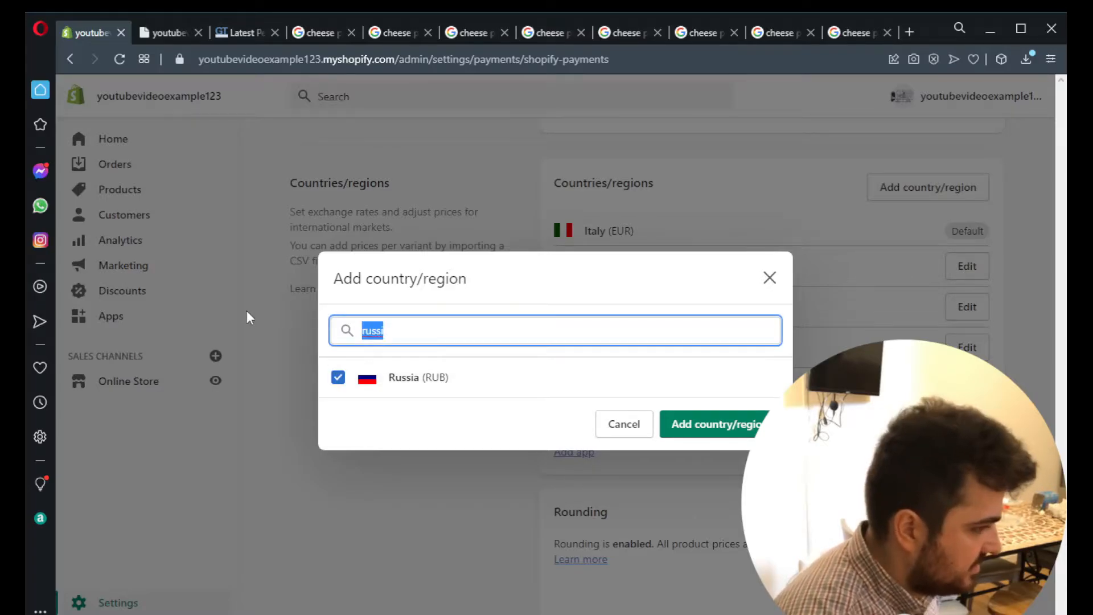
{"action": "key", "text": "BackSpace"}
{"action": "left_click", "coordinate": [709, 578]}
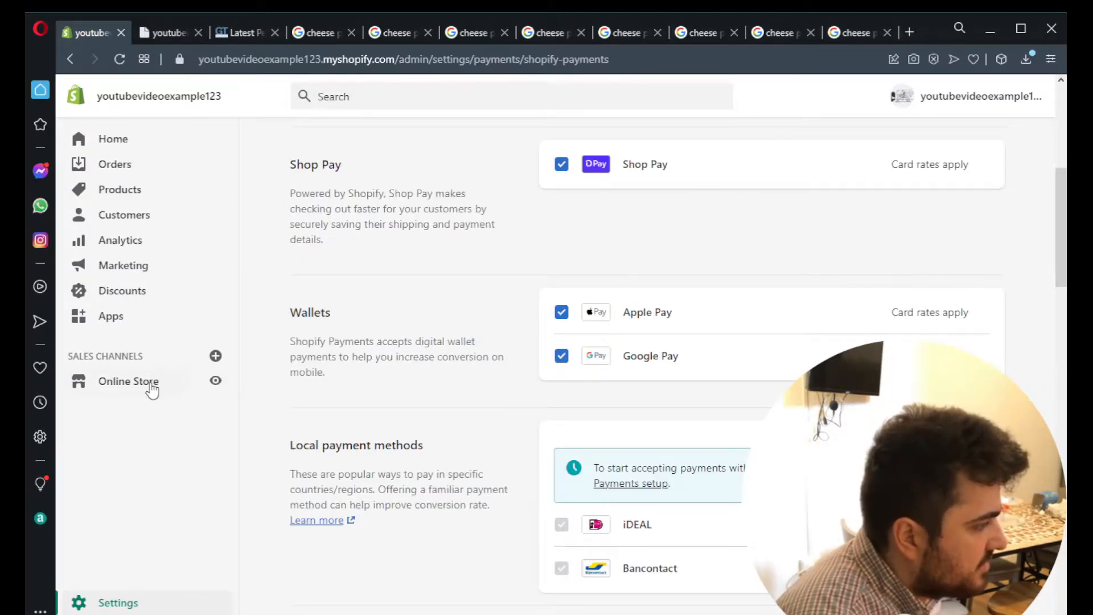
- Open the Venture theme's code from the online store themes, search the files for "the" and open theme.js
{"action": "left_click", "coordinate": [146, 382]}
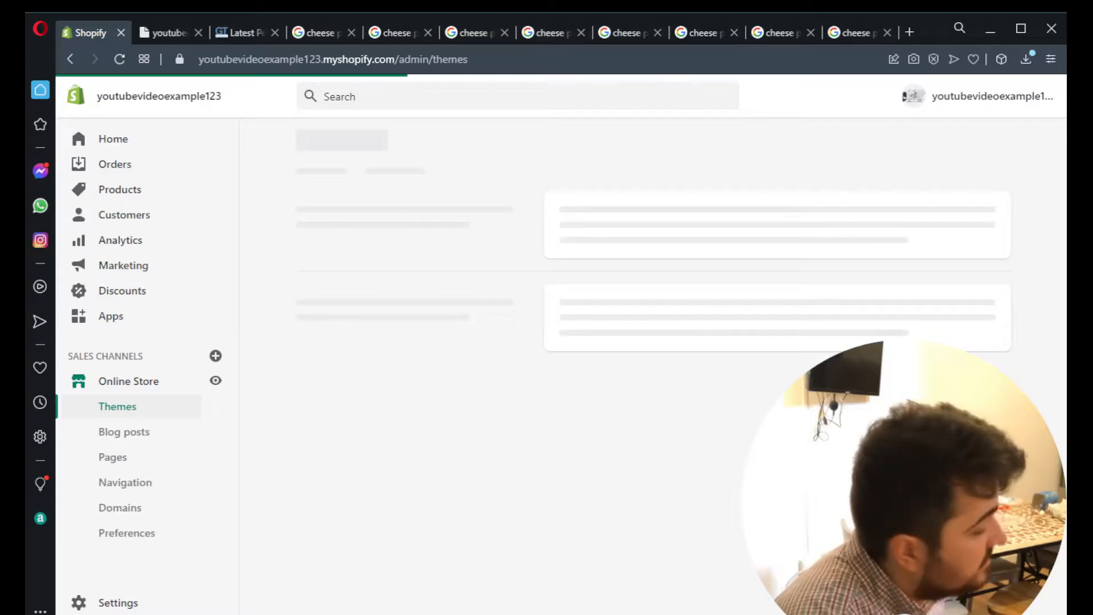
{"action": "scroll", "coordinate": [894, 190], "scroll_direction": "down", "scroll_amount": 5}
{"action": "left_click", "coordinate": [870, 132]}
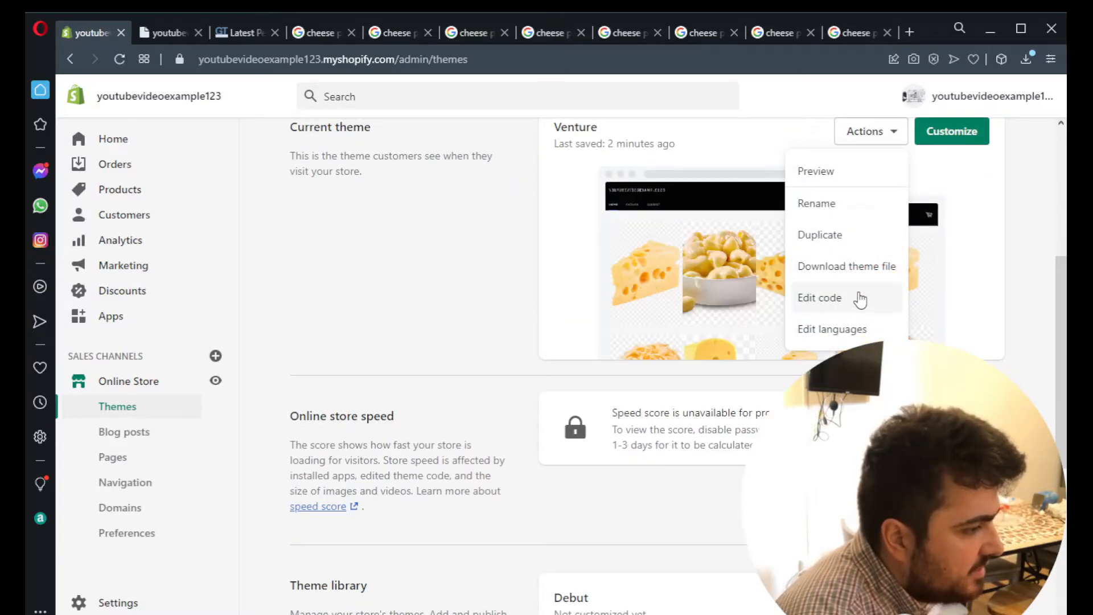
{"action": "left_click", "coordinate": [861, 299]}
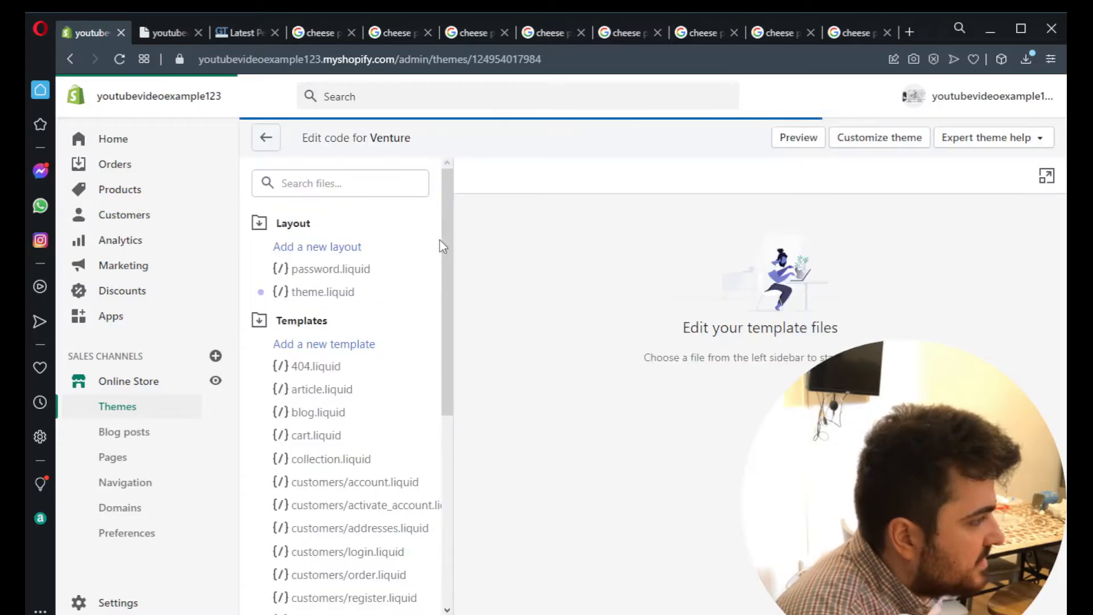
{"action": "left_click", "coordinate": [353, 183]}
{"action": "type", "text": "the"}
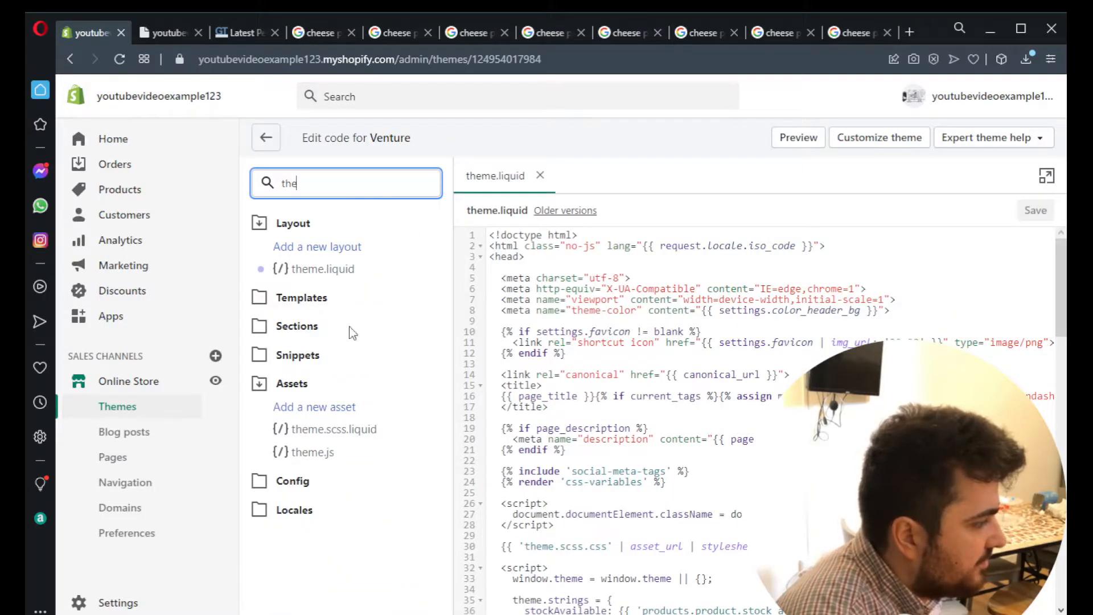
{"action": "left_click", "coordinate": [326, 453]}
- Append the '#currency_form select' change handler that submits '#currency_form' at the end of theme.js and save the file
{"action": "left_click_drag", "start_coordinate": [1062, 251], "coordinate": [1062, 595]}
{"action": "left_click", "coordinate": [628, 563]}
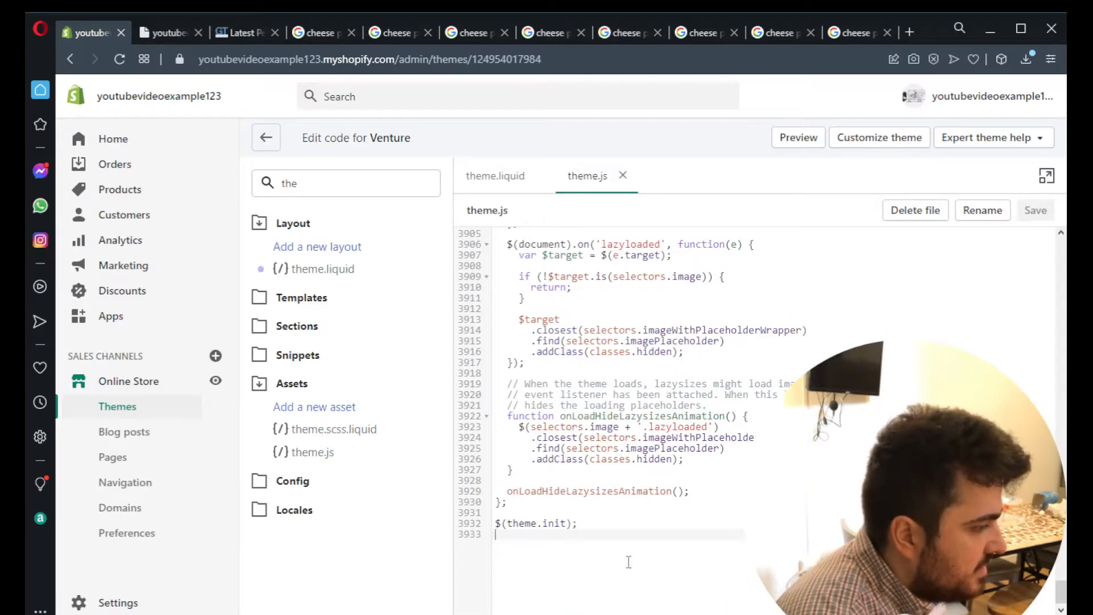
{"action": "key", "text": "Return"}
{"action": "key", "text": "ctrl+v"}
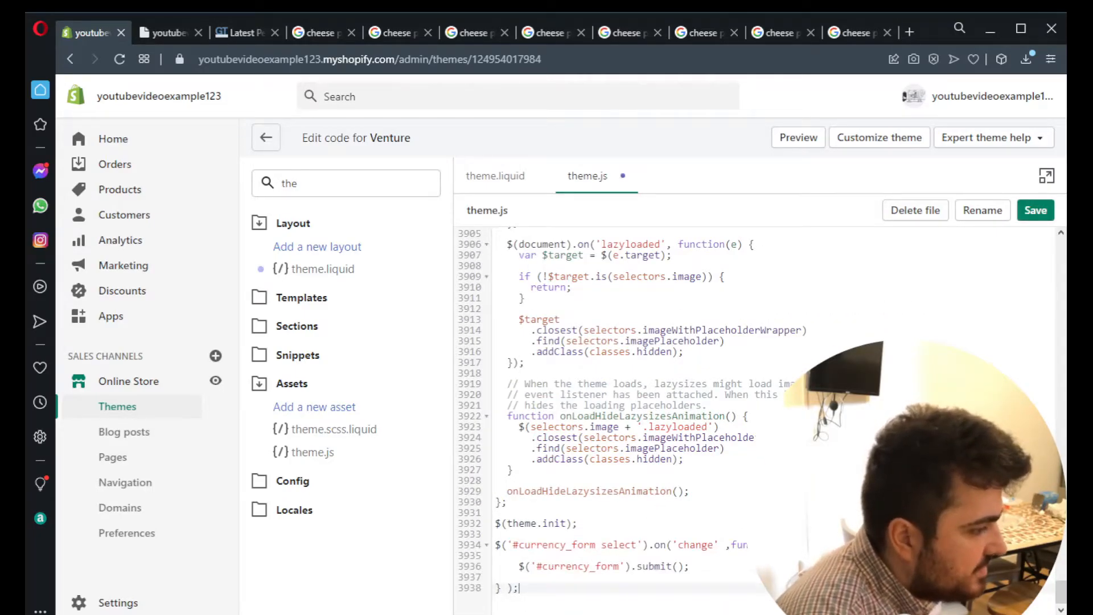
{"action": "left_click", "coordinate": [1037, 211]}
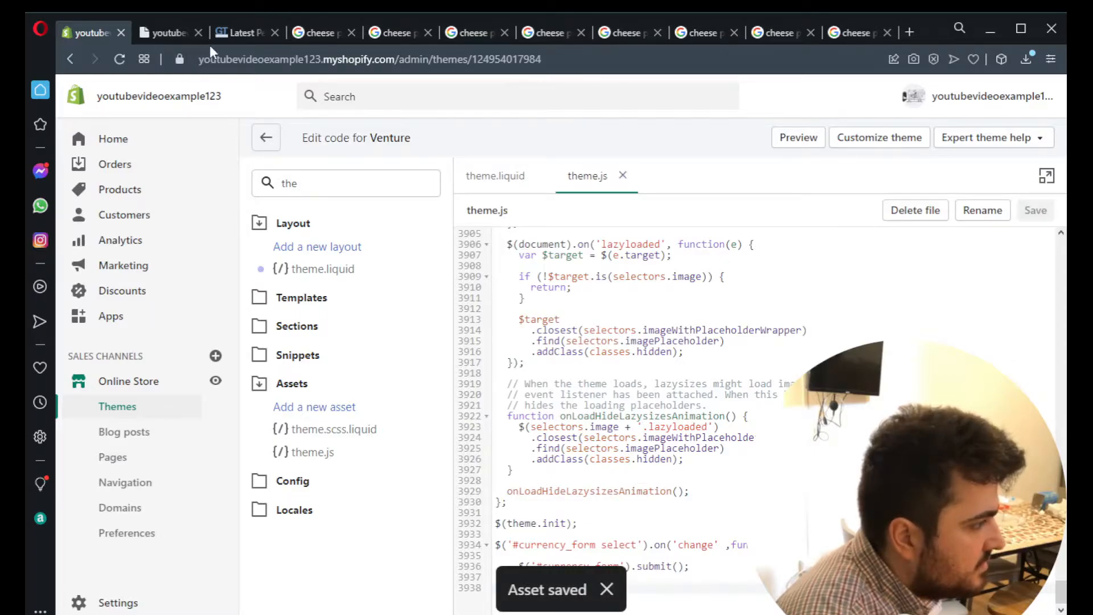
- Reload the storefront's home page and test switching the currency with the selector below the footer
{"action": "left_click", "coordinate": [179, 36]}
{"action": "key", "text": "F5"}
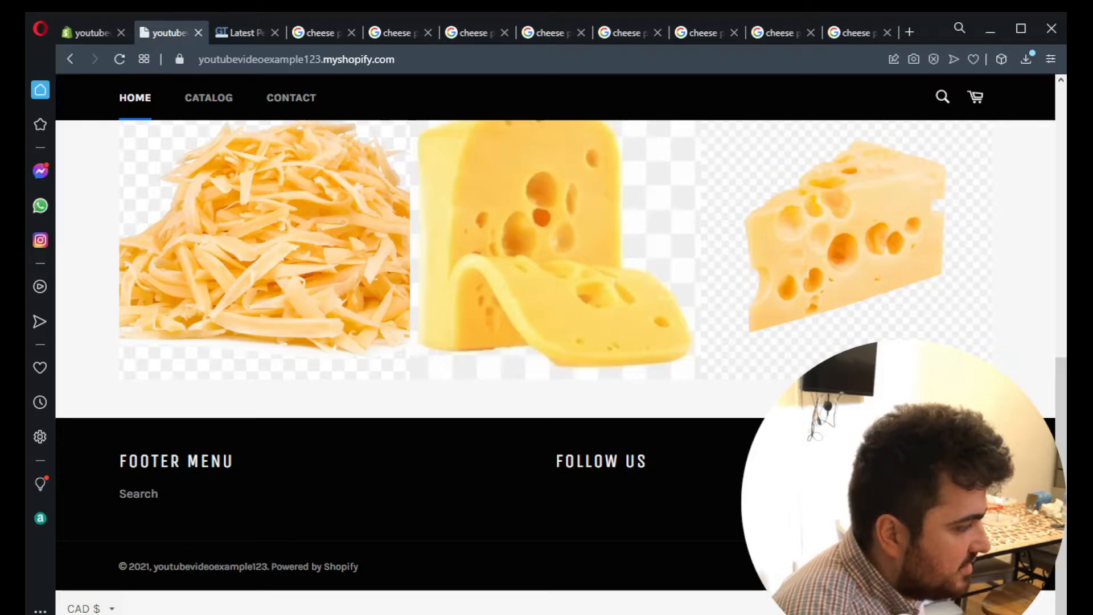
{"action": "left_click", "coordinate": [114, 608]}
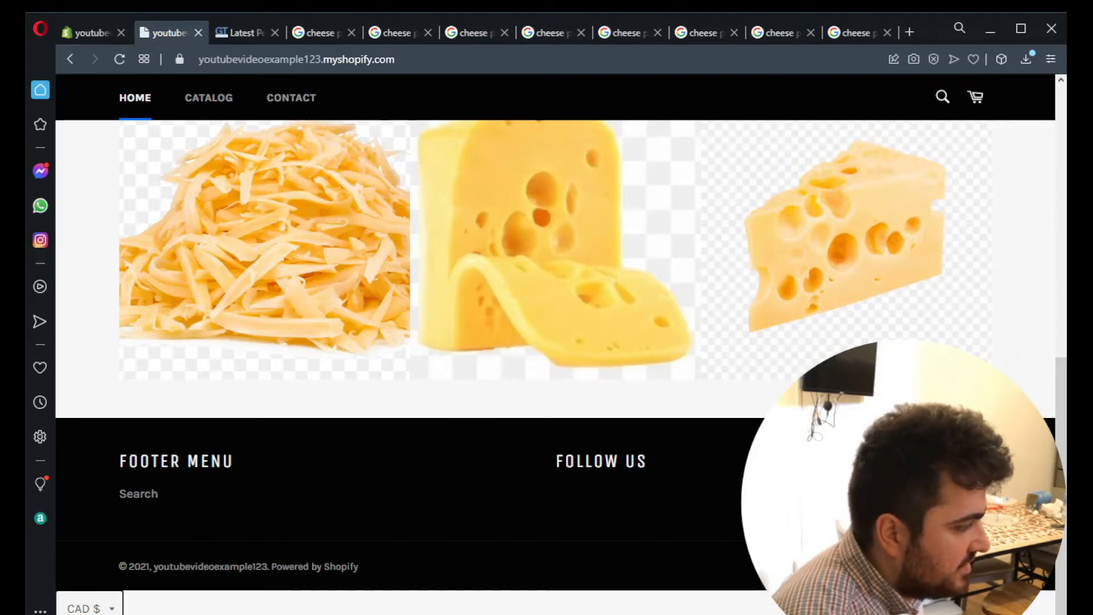
{"action": "left_click", "coordinate": [94, 614]}
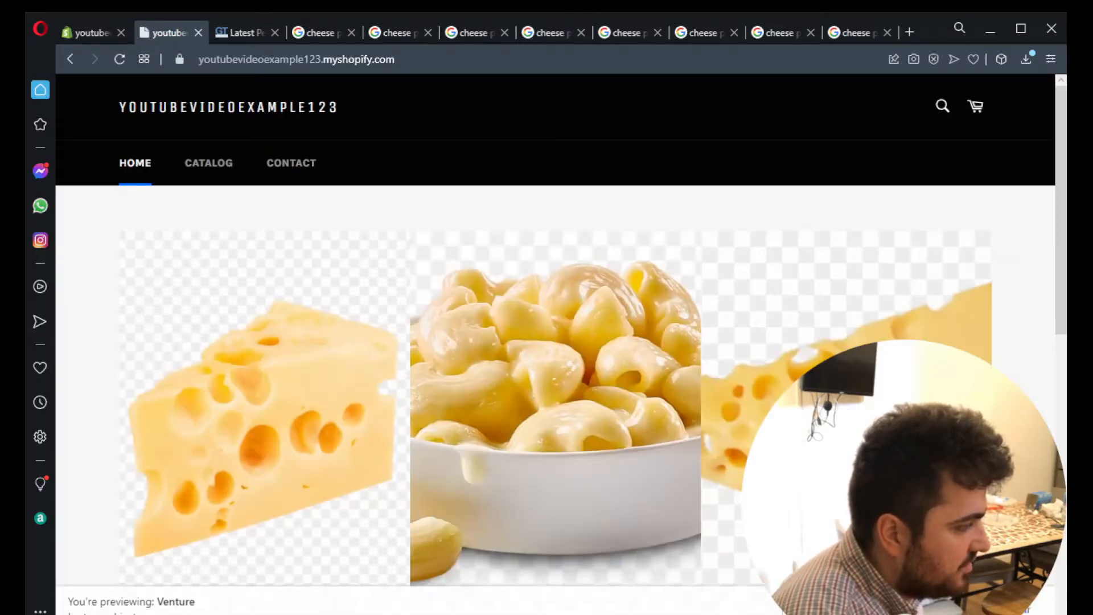
- Switch the storefront currency to RUB and then to GBP with the selector below the footer to test it
{"action": "scroll", "coordinate": [207, 572], "scroll_direction": "up", "scroll_amount": 1}
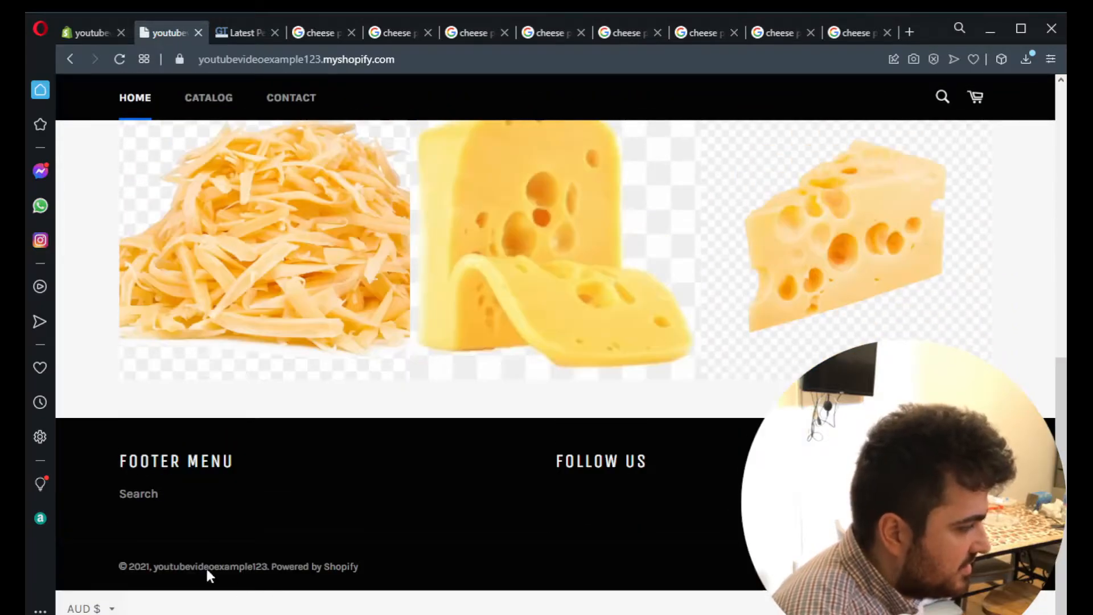
{"action": "left_click", "coordinate": [109, 609]}
{"action": "left_click", "coordinate": [215, 502]}
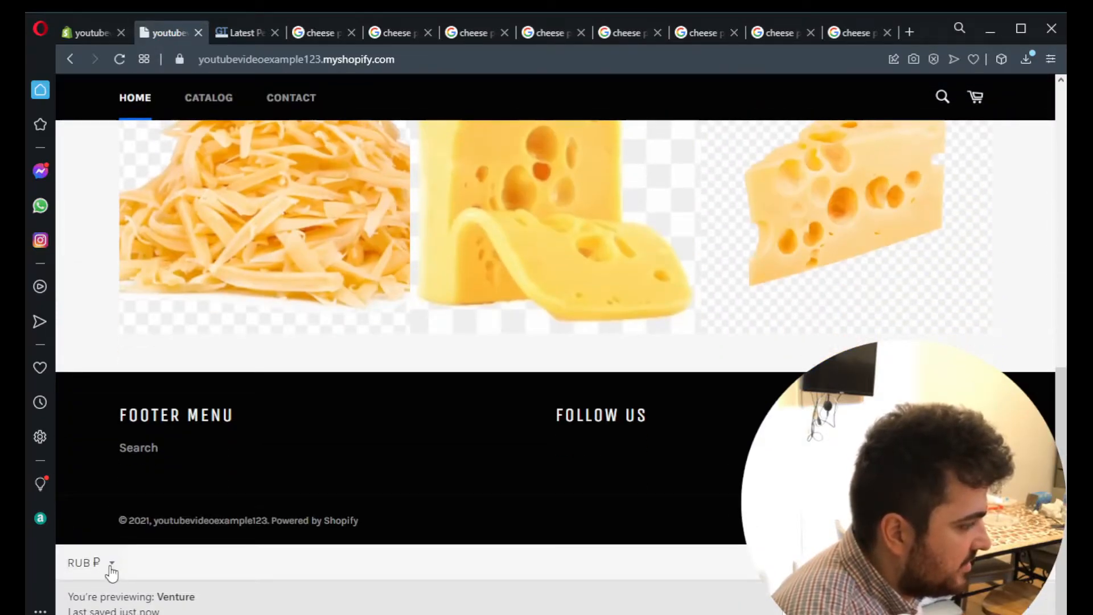
{"action": "left_click", "coordinate": [110, 568]}
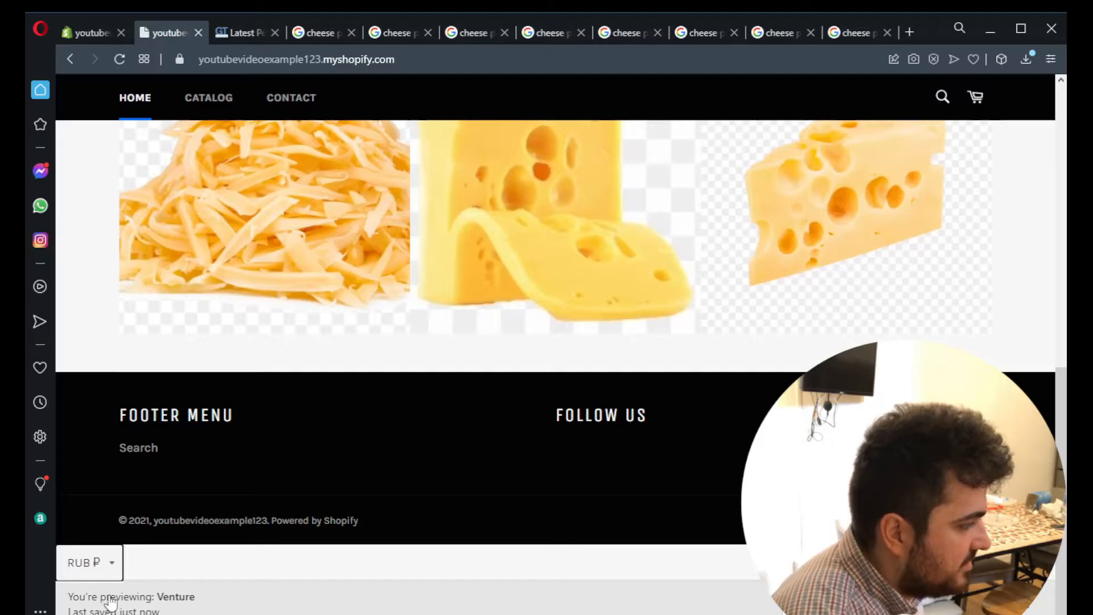
{"action": "left_click", "coordinate": [126, 603]}
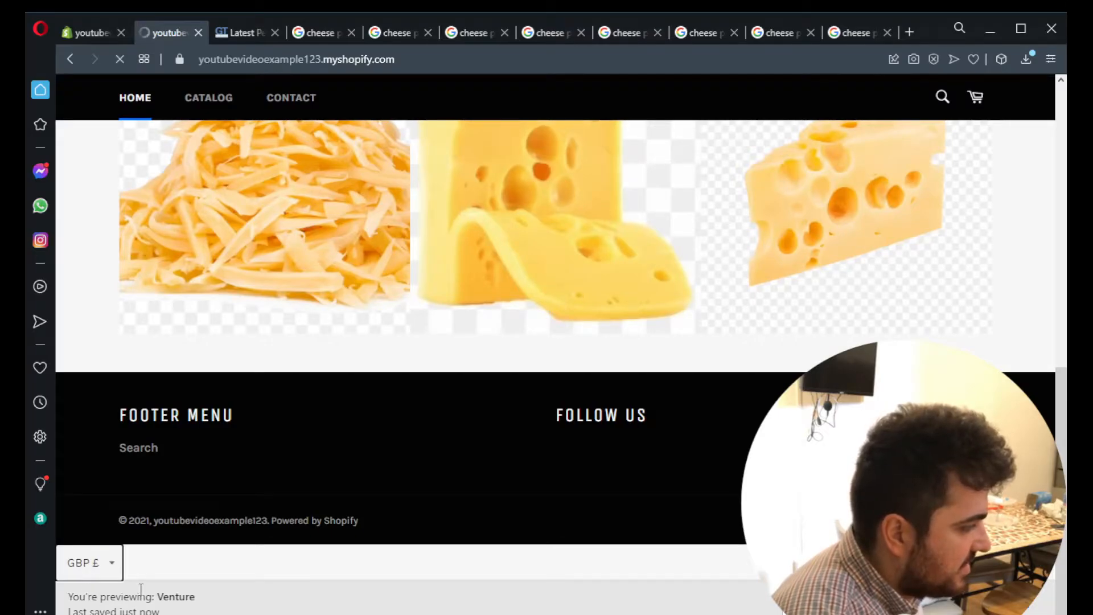
- Filter the Venture theme's files by "tem" and open product-template.liquid from the sections
{"action": "scroll", "coordinate": [283, 450], "scroll_direction": "down", "scroll_amount": 10}
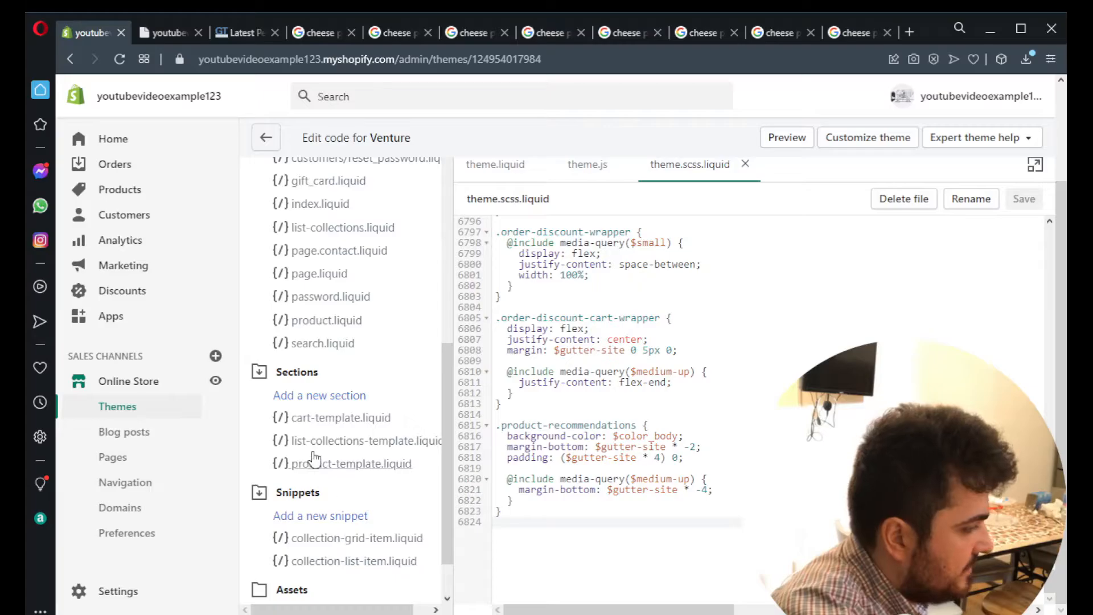
{"action": "scroll", "coordinate": [377, 403], "scroll_direction": "down", "scroll_amount": 1}
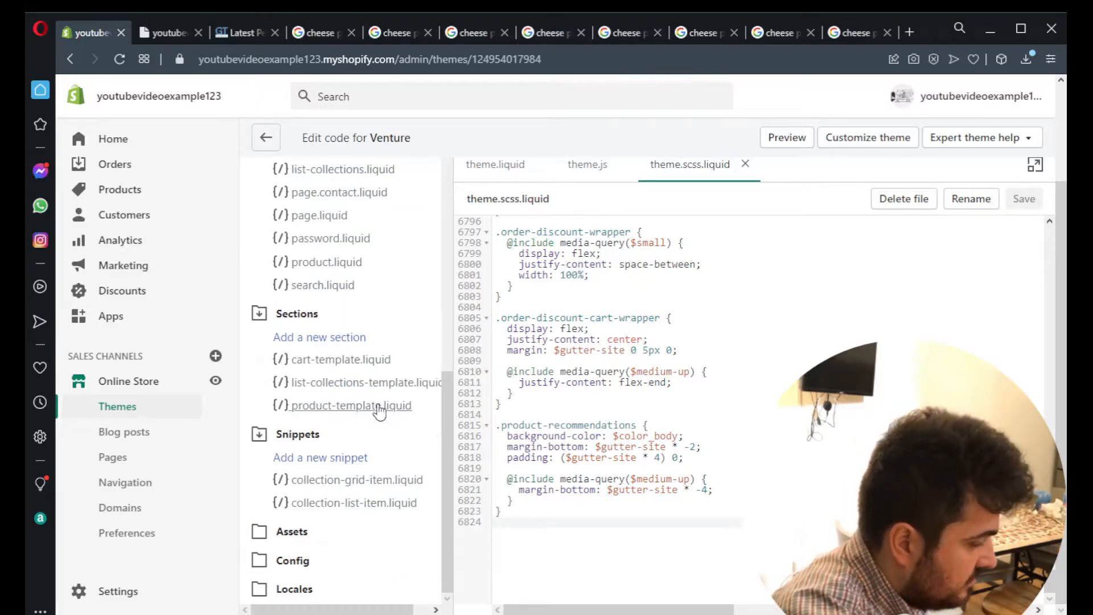
{"action": "type", "text": "l"}
{"action": "key", "text": "BackSpace"}
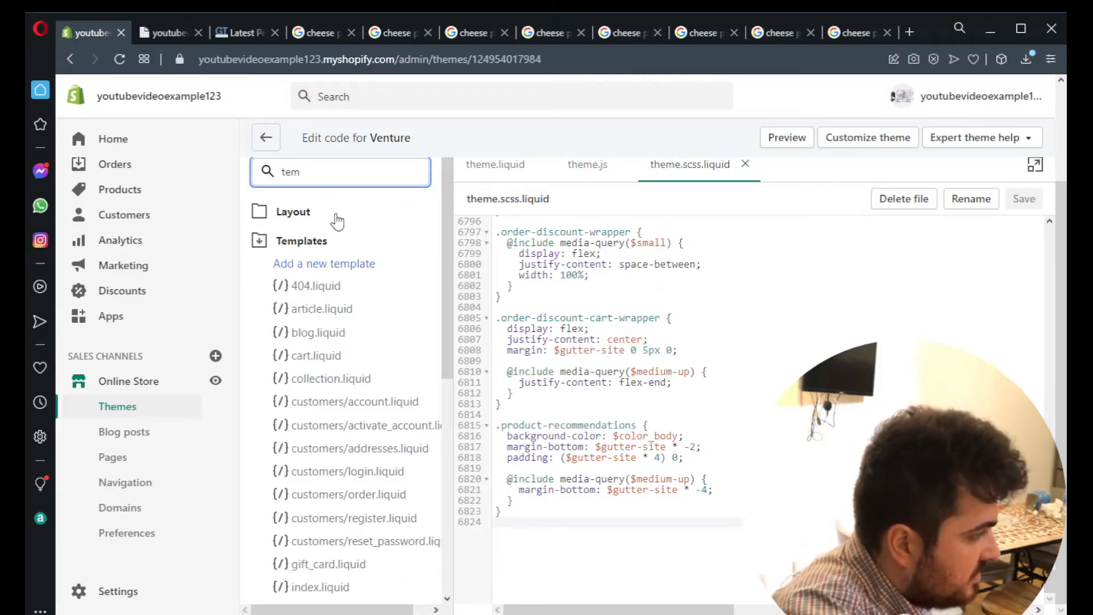
{"action": "scroll", "coordinate": [387, 430], "scroll_direction": "down", "scroll_amount": 6}
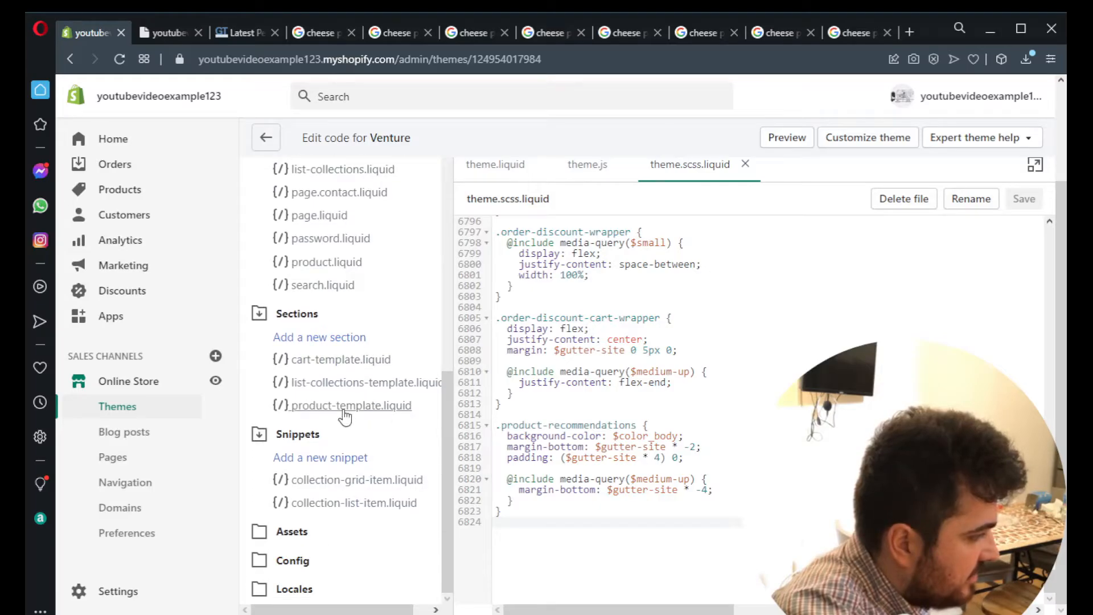
{"action": "left_click", "coordinate": [345, 406]}
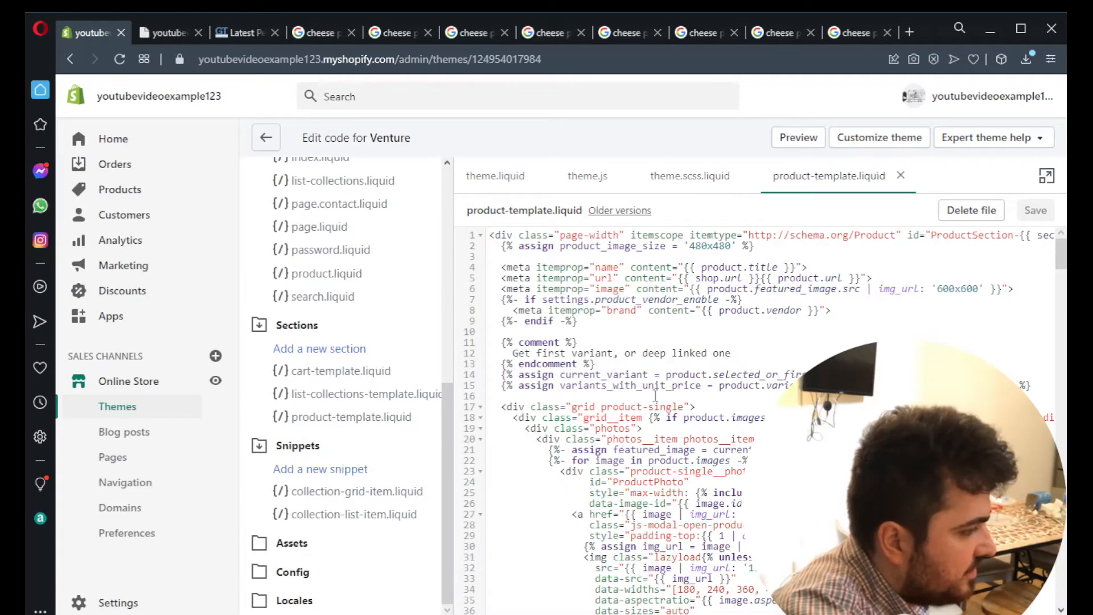
- Search product-template.liquid for "product.descrip" and locate the product description block
{"action": "scroll", "coordinate": [655, 396], "scroll_direction": "down", "scroll_amount": 20}
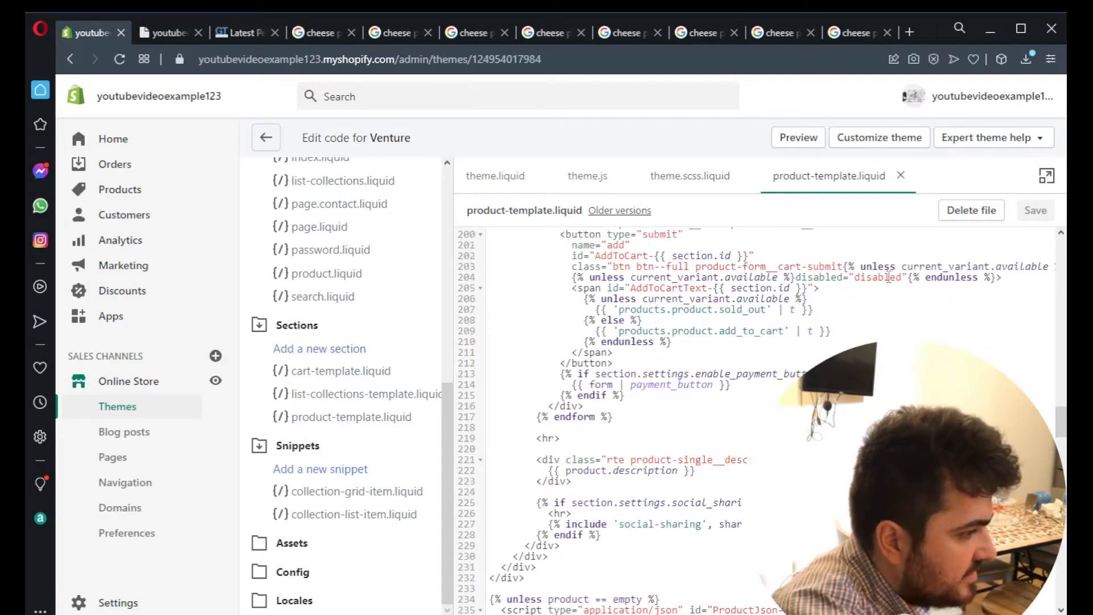
{"action": "scroll", "coordinate": [889, 277], "scroll_direction": "up", "scroll_amount": 4}
{"action": "key", "text": "ctrl+f"}
{"action": "type", "text": "product."}
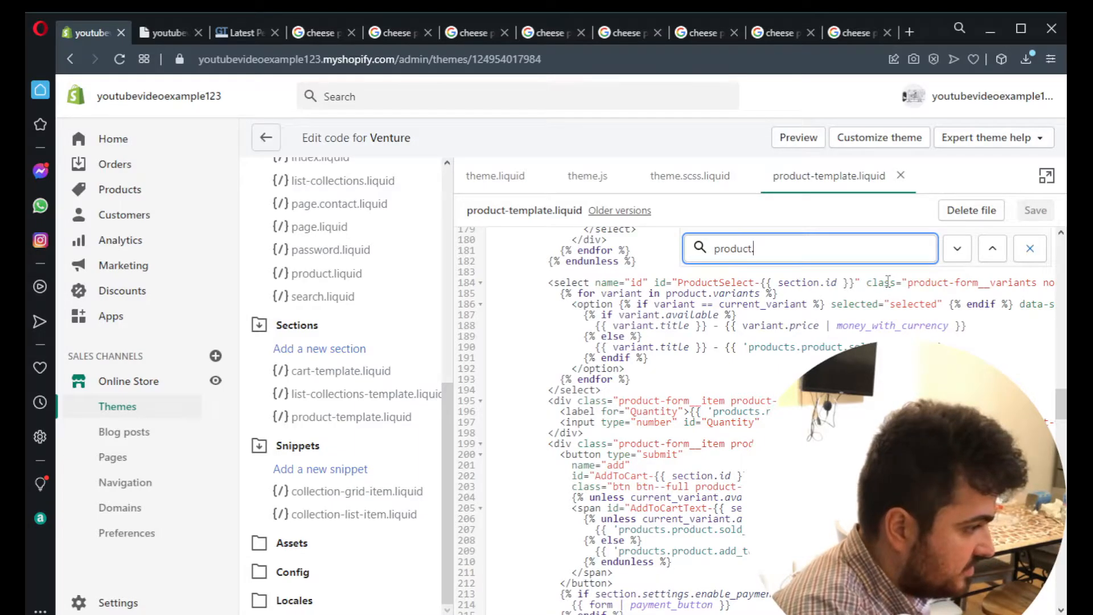
{"action": "type", "text": "descrip"}
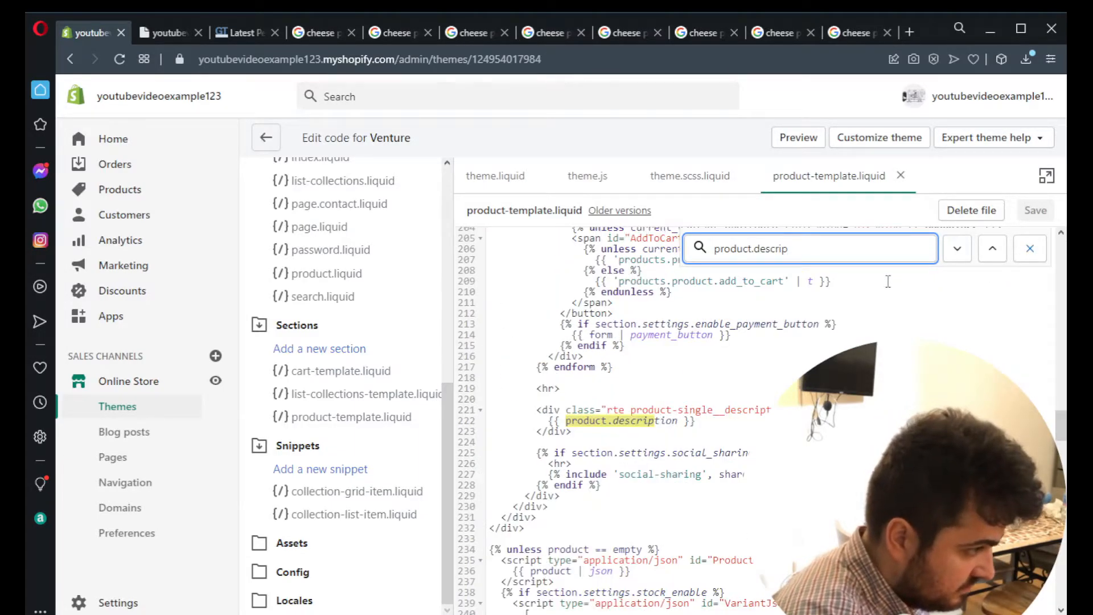
{"action": "scroll", "coordinate": [752, 421], "scroll_direction": "down", "scroll_amount": 1}
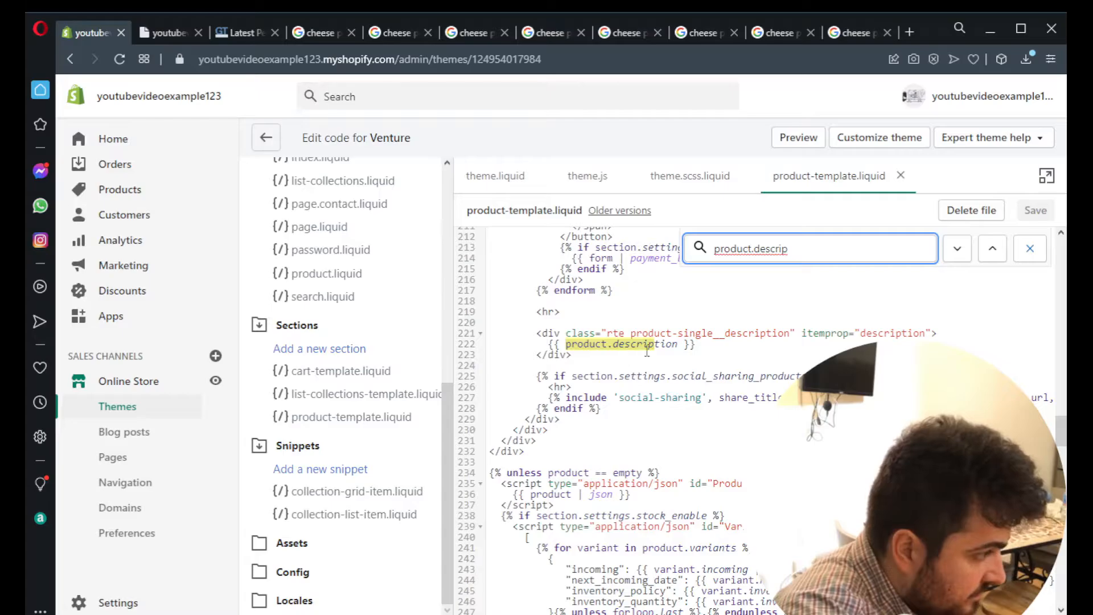
{"action": "left_click_drag", "start_coordinate": [715, 344], "coordinate": [519, 330]}
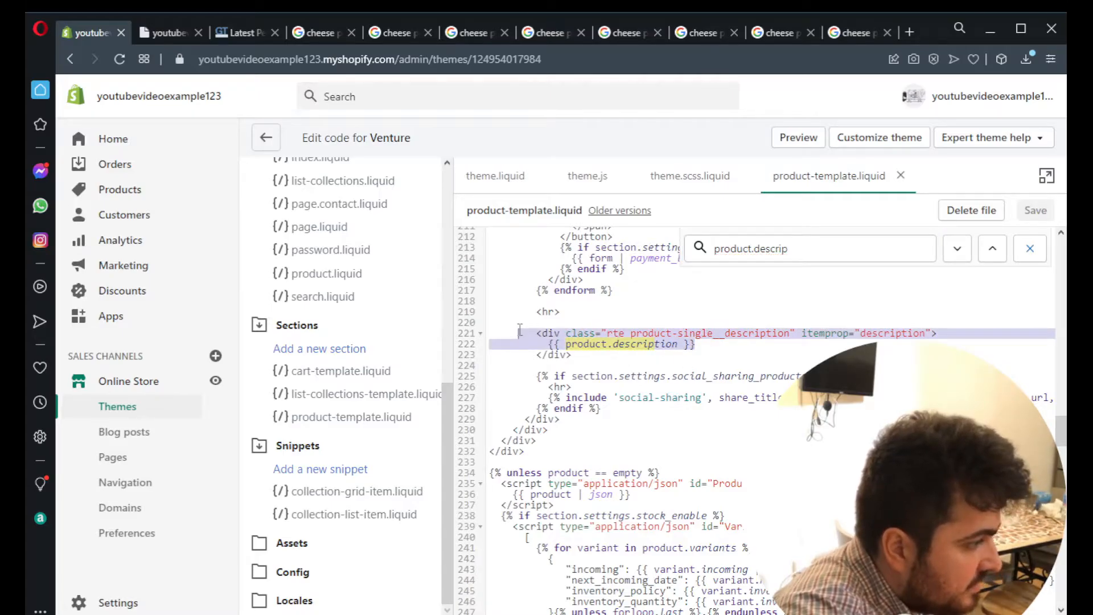
{"action": "left_click", "coordinate": [769, 340]}
{"action": "scroll", "coordinate": [769, 340], "scroll_direction": "up", "scroll_amount": 1}
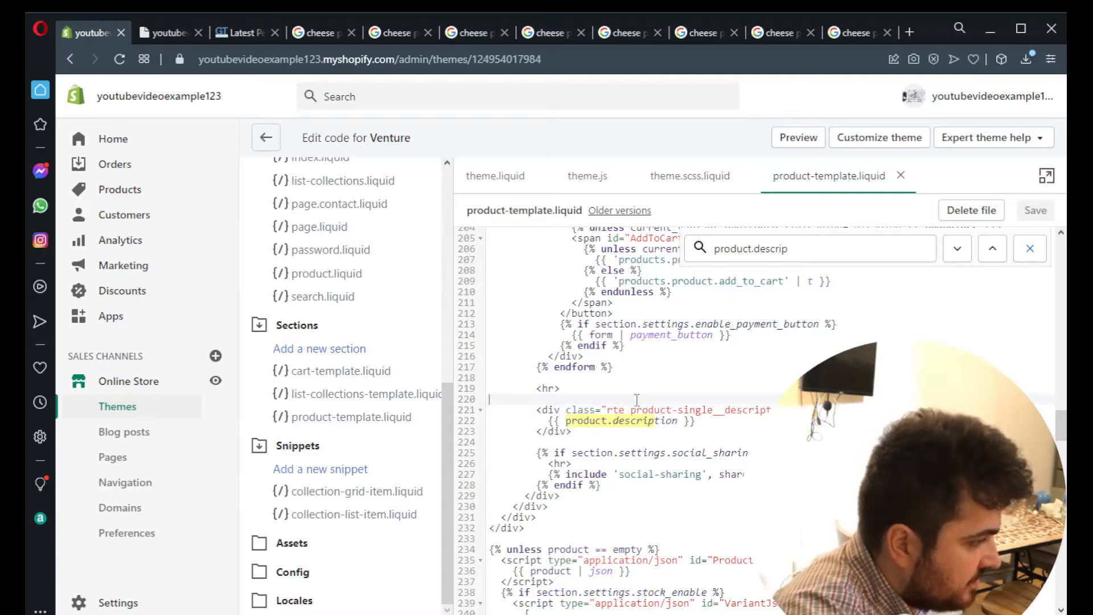
- Below the product.description line, paste the 'tabs' list with three tab items and the divs tab-content-1 to tab-content-3
{"action": "left_click", "coordinate": [715, 425]}
{"action": "key", "text": "Return"}
{"action": "key", "text": "Return"}
{"action": "key", "text": "Return"}
{"action": "key", "text": "Return"}
{"action": "left_click", "coordinate": [571, 443]}
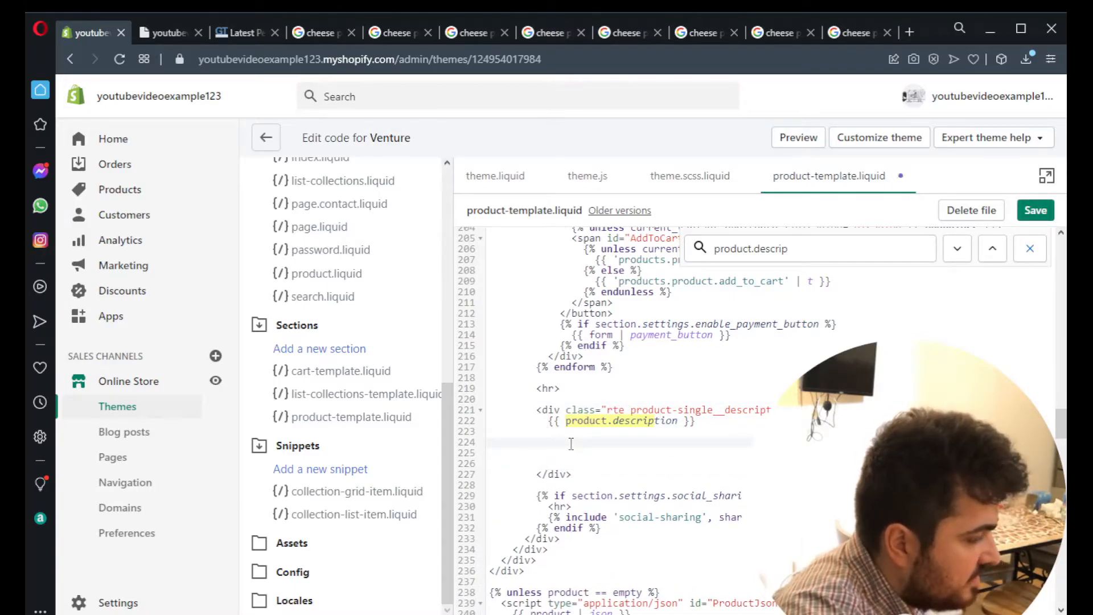
{"action": "key", "text": "ctrl+v"}
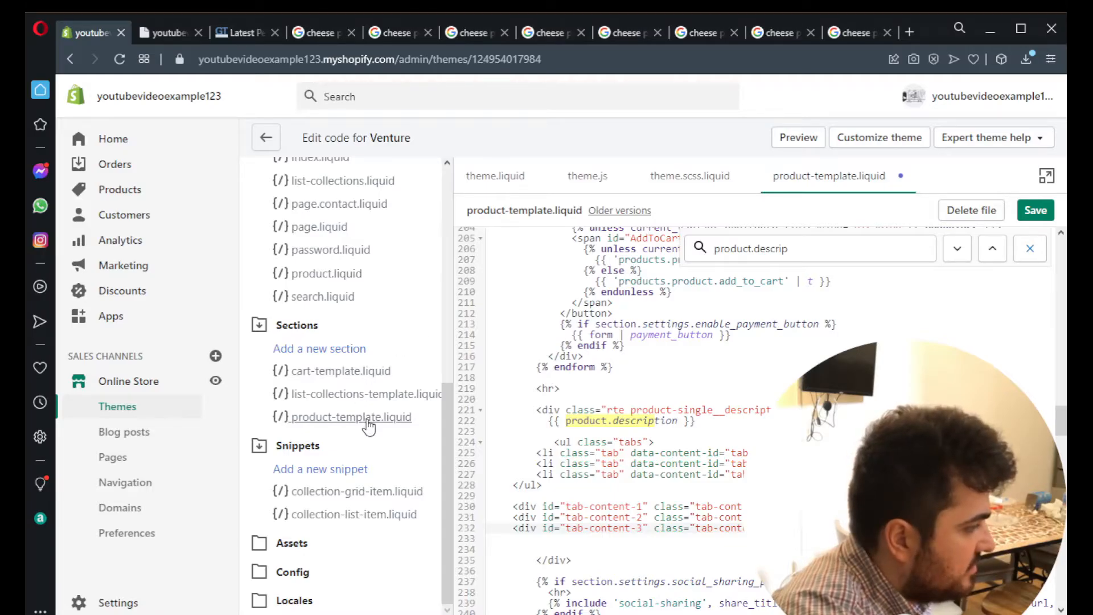
- Filter the theme files by "th" and switch to theme.js
{"action": "scroll", "coordinate": [351, 237], "scroll_direction": "up", "scroll_amount": 4}
{"action": "scroll", "coordinate": [352, 236], "scroll_direction": "up", "scroll_amount": 4}
{"action": "left_click", "coordinate": [322, 183]}
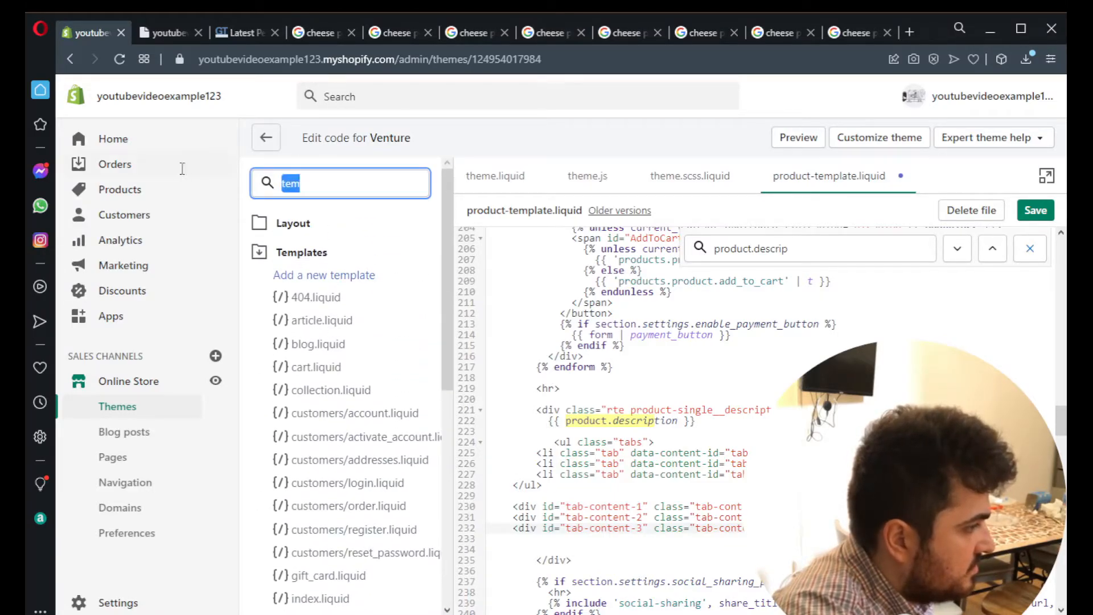
{"action": "type", "text": "th"}
{"action": "left_click", "coordinate": [594, 181]}
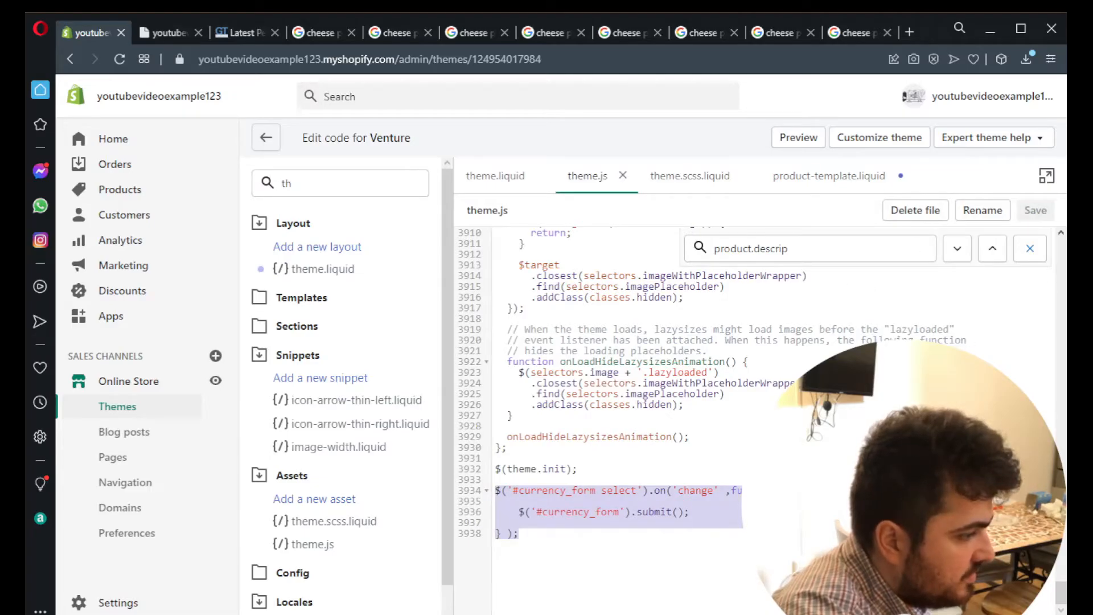
- Paste the tab-switching script for '.tab' and '.tab-content' after the currency handler at the end of theme.js and save the file
{"action": "left_click", "coordinate": [556, 542]}
{"action": "key", "text": "Return"}
{"action": "key", "text": "Return"}
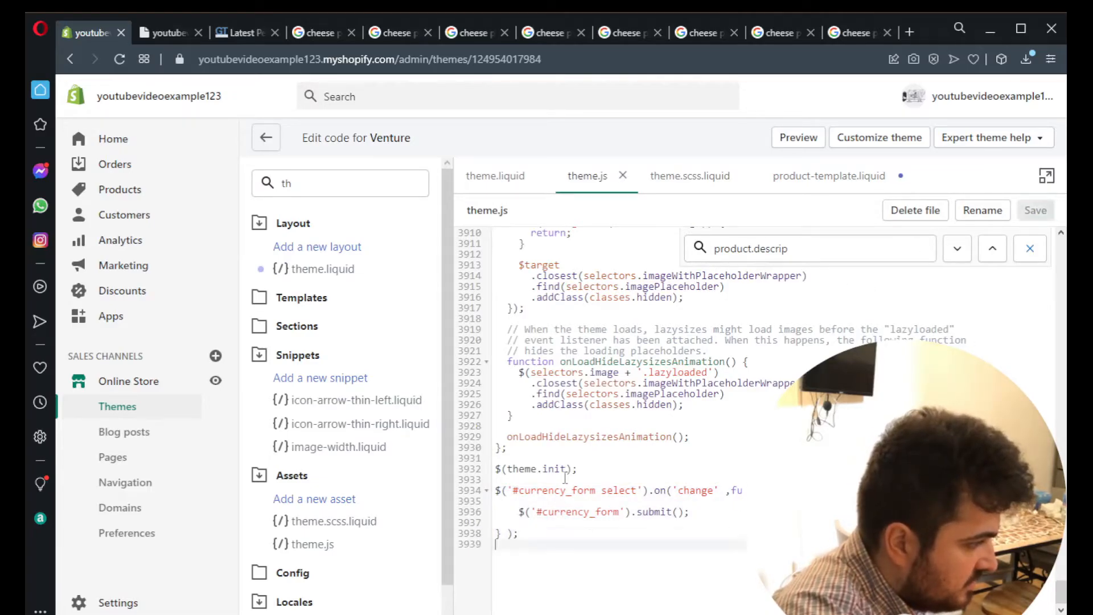
{"action": "key", "text": "ctrl+v"}
{"action": "scroll", "coordinate": [898, 302], "scroll_direction": "down", "scroll_amount": 2}
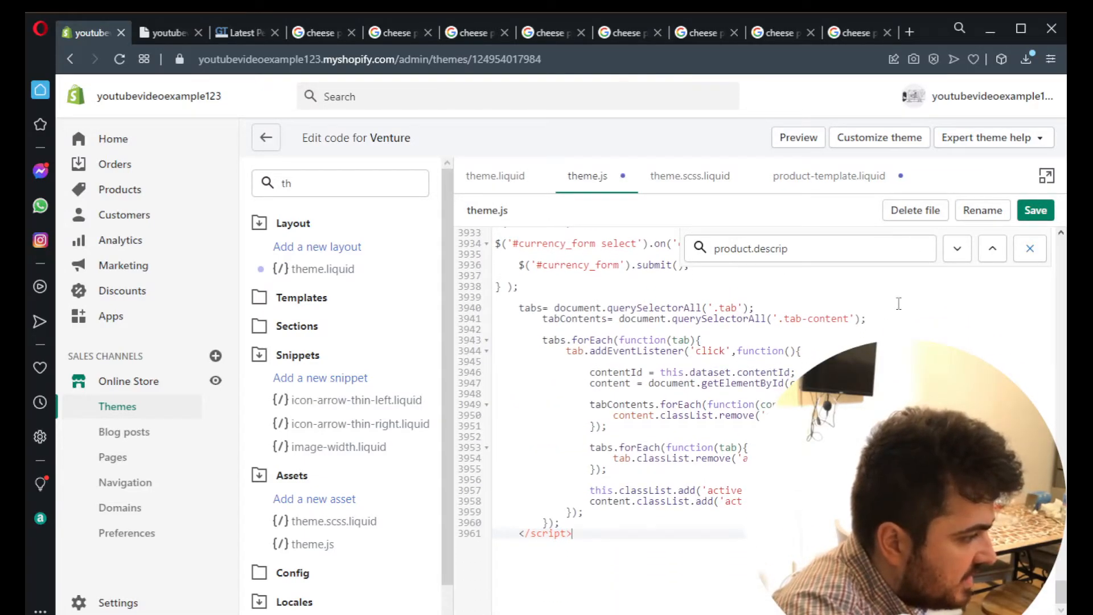
{"action": "left_click", "coordinate": [1036, 210]}
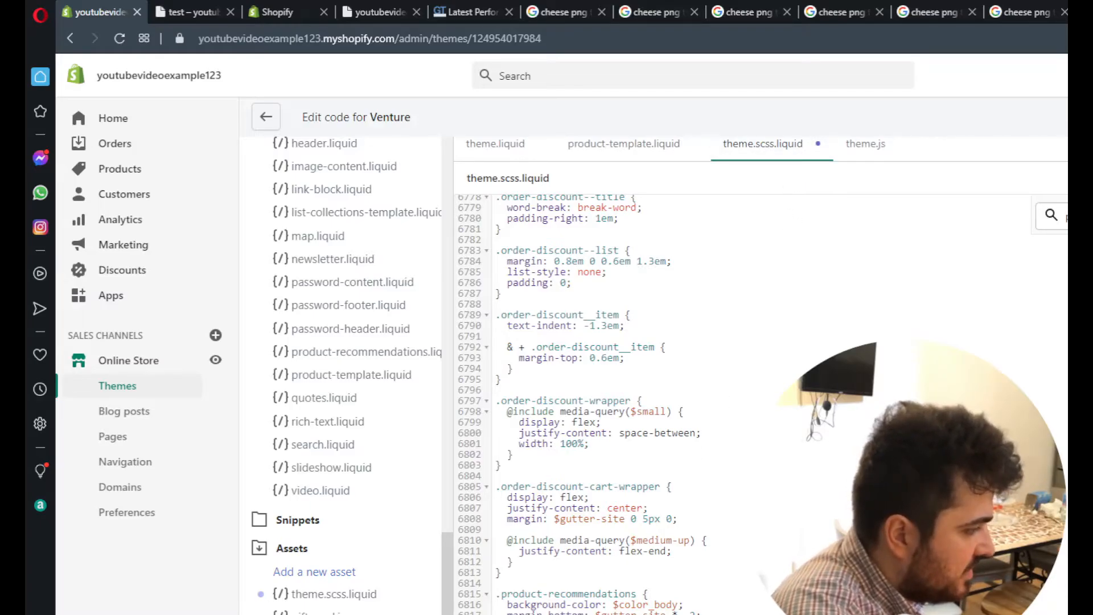
- Review the .tab-content, ul.tabs and li.tab styles at the end of theme.scss.liquid
{"action": "scroll", "coordinate": [626, 398], "scroll_direction": "down", "scroll_amount": 3}
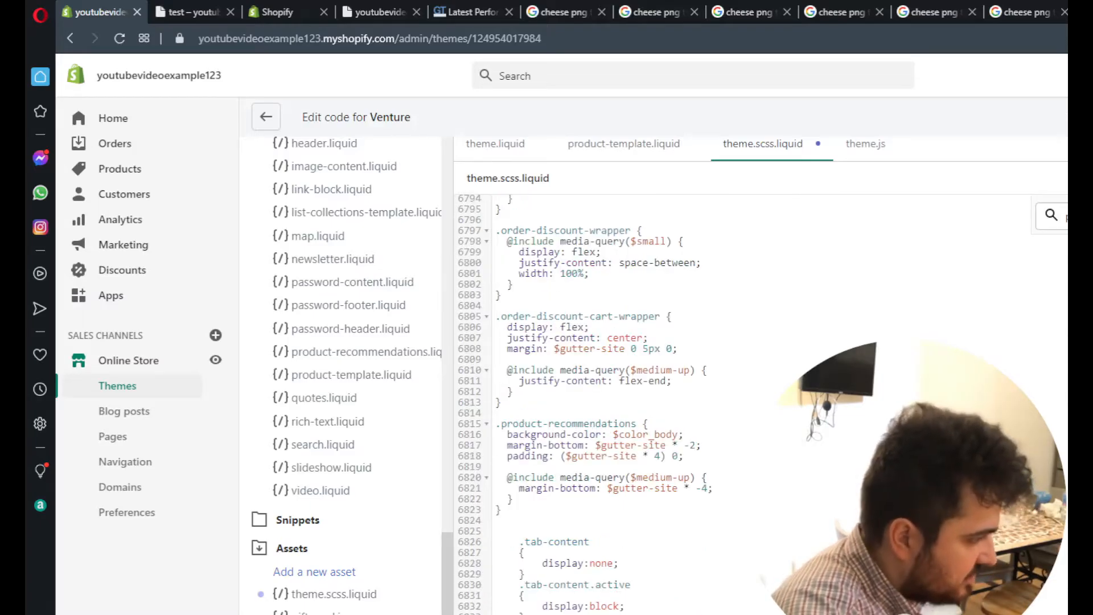
{"action": "scroll", "coordinate": [581, 405], "scroll_direction": "down", "scroll_amount": 2}
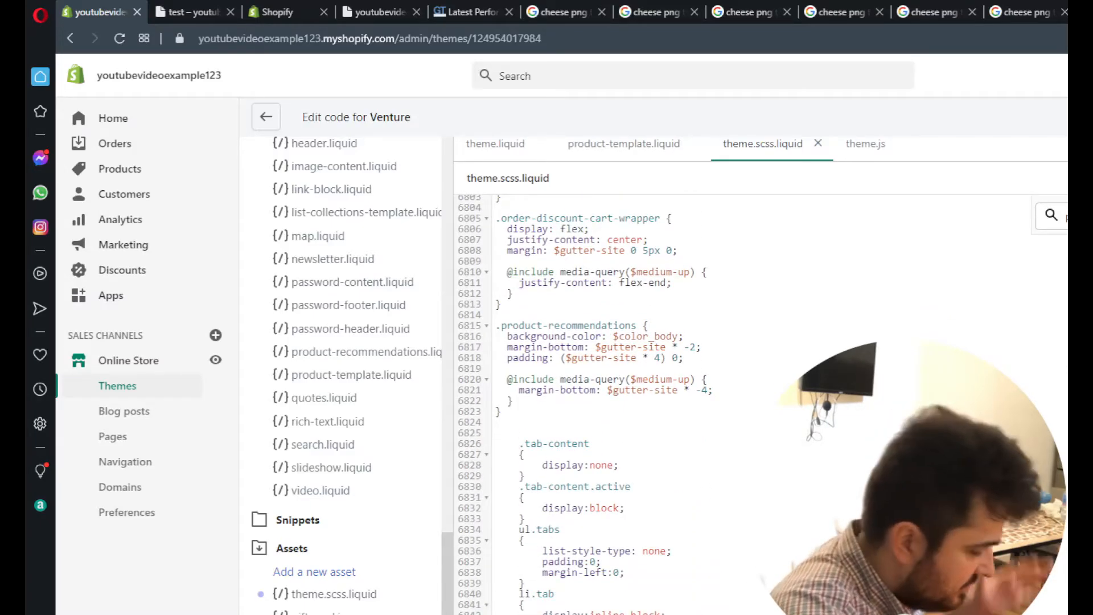
{"action": "scroll", "coordinate": [581, 404], "scroll_direction": "up", "scroll_amount": 10}
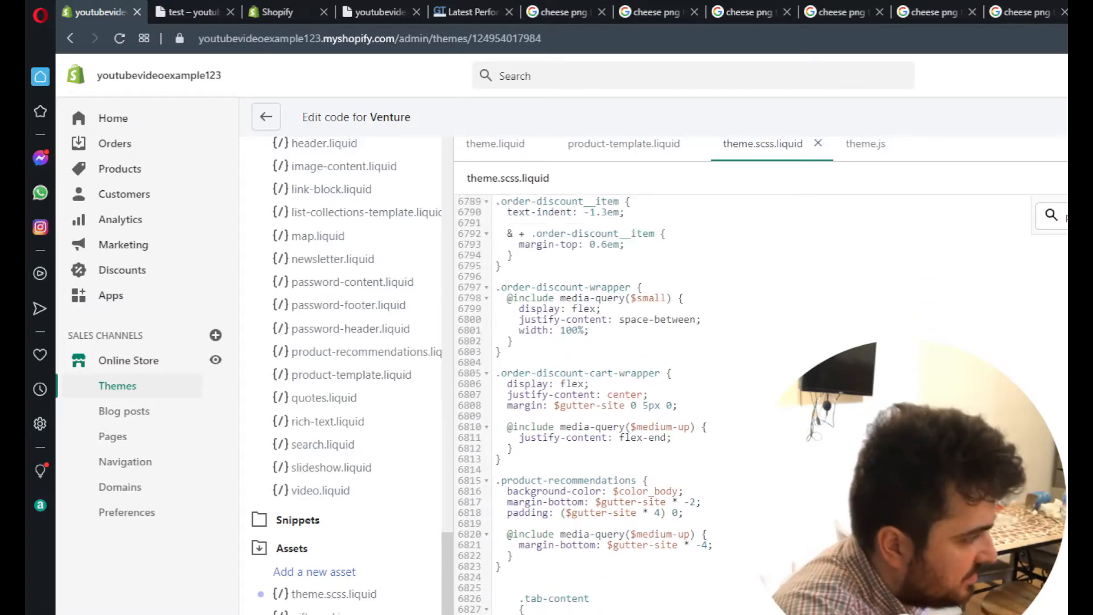
{"action": "scroll", "coordinate": [581, 404], "scroll_direction": "down", "scroll_amount": 10}
{"action": "double_click", "coordinate": [482, 179]}
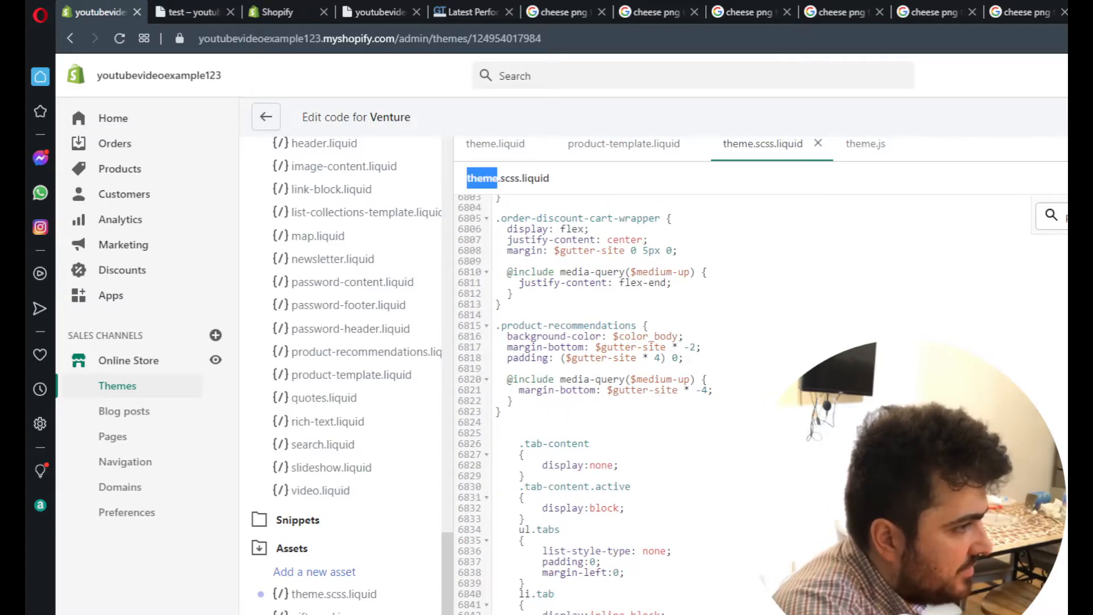
{"action": "left_click", "coordinate": [740, 410]}
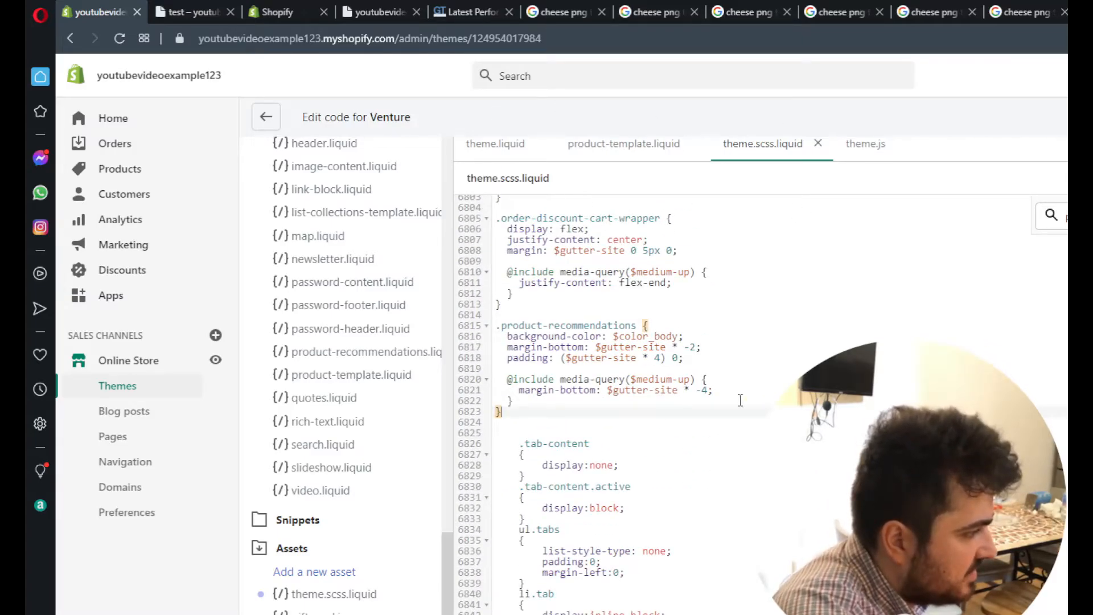
- Reload the test product's preview page to check the tabs below the description, and return to the admin page
{"action": "key", "text": "ctrl+Tab"}
{"action": "key", "text": "F5"}
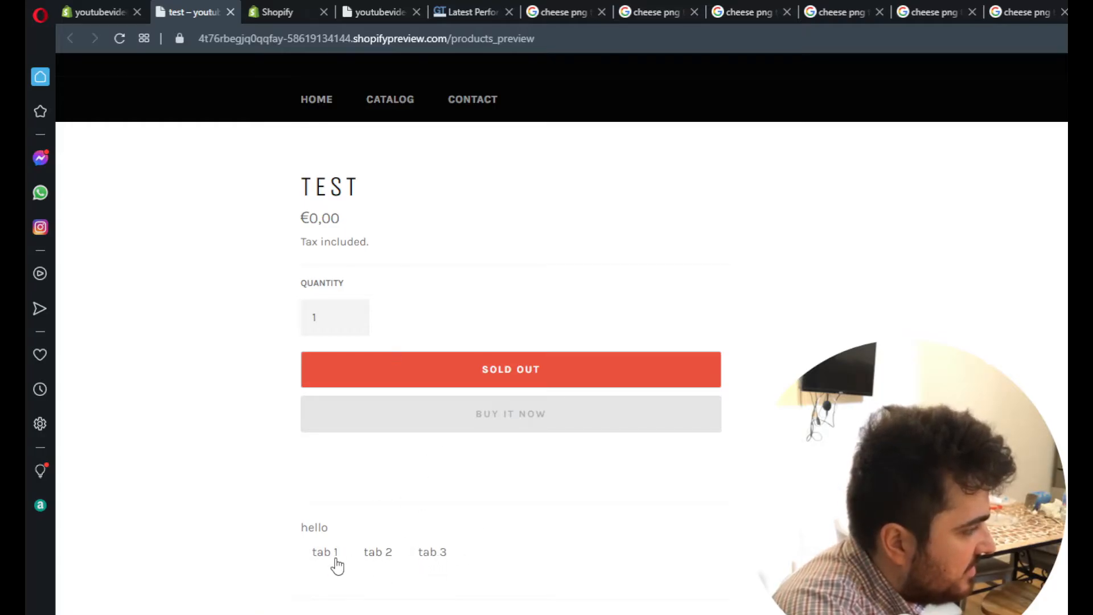
{"action": "left_click", "coordinate": [114, 11]}
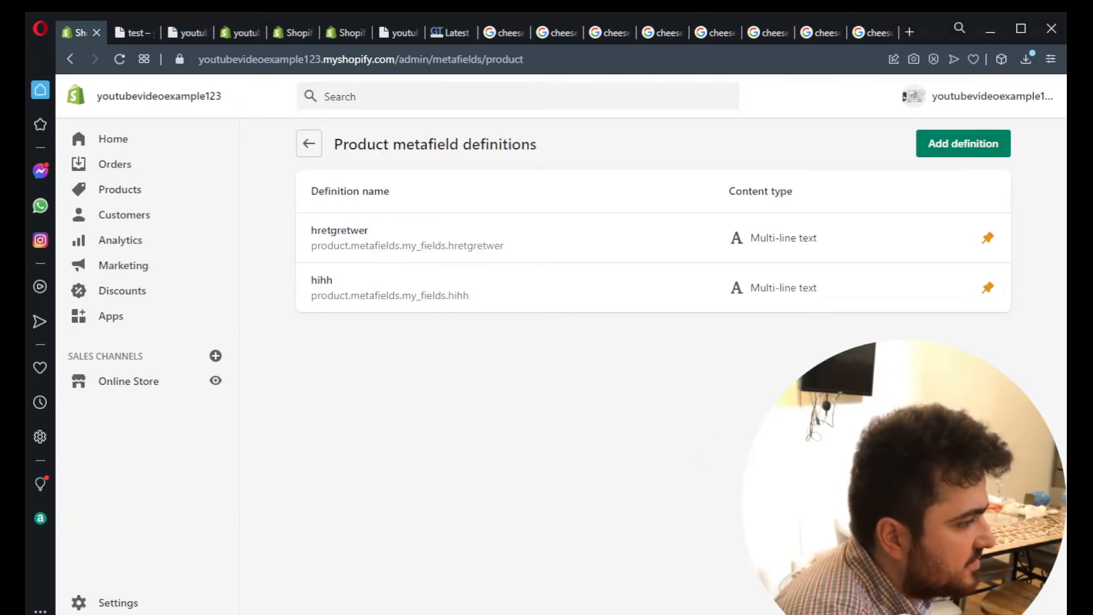
- Start a new product metafield definition and name it "size of tshirt"
{"action": "left_click", "coordinate": [963, 144]}
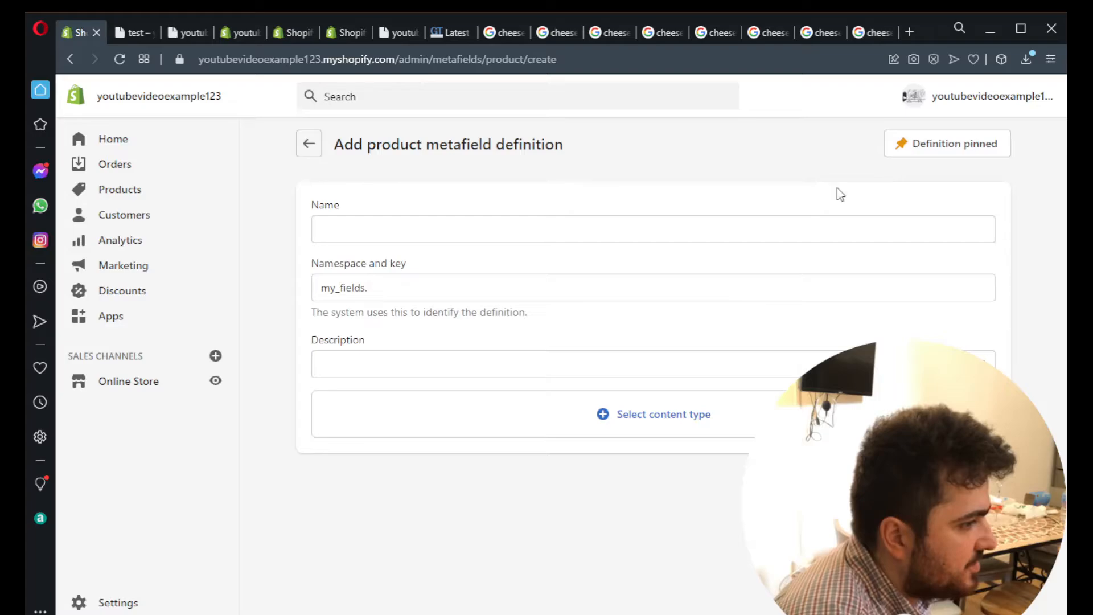
{"action": "left_click", "coordinate": [520, 228]}
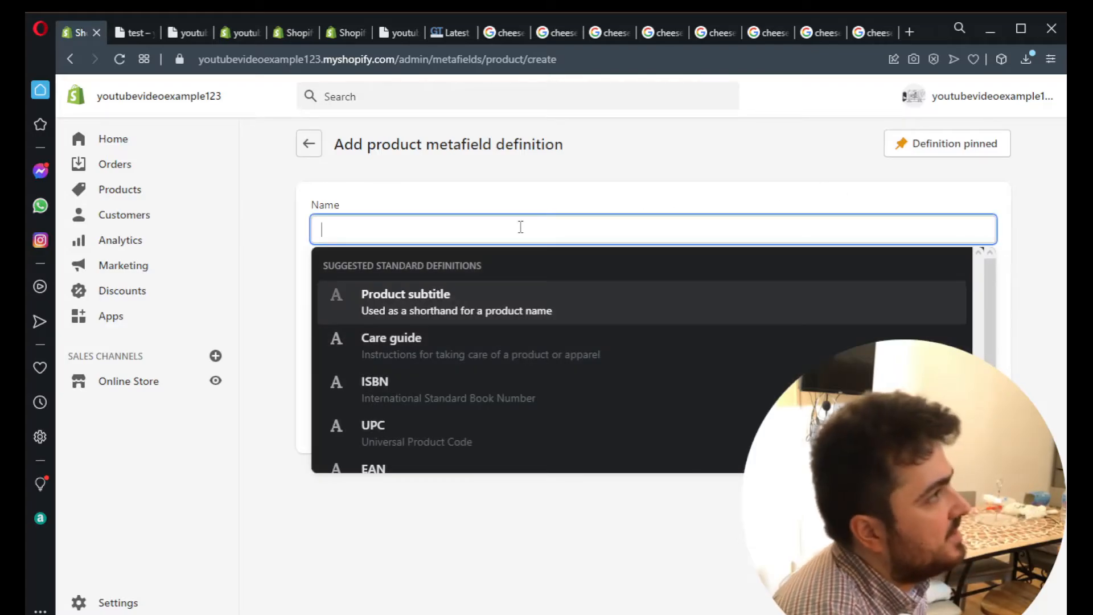
{"action": "type", "text": "size"}
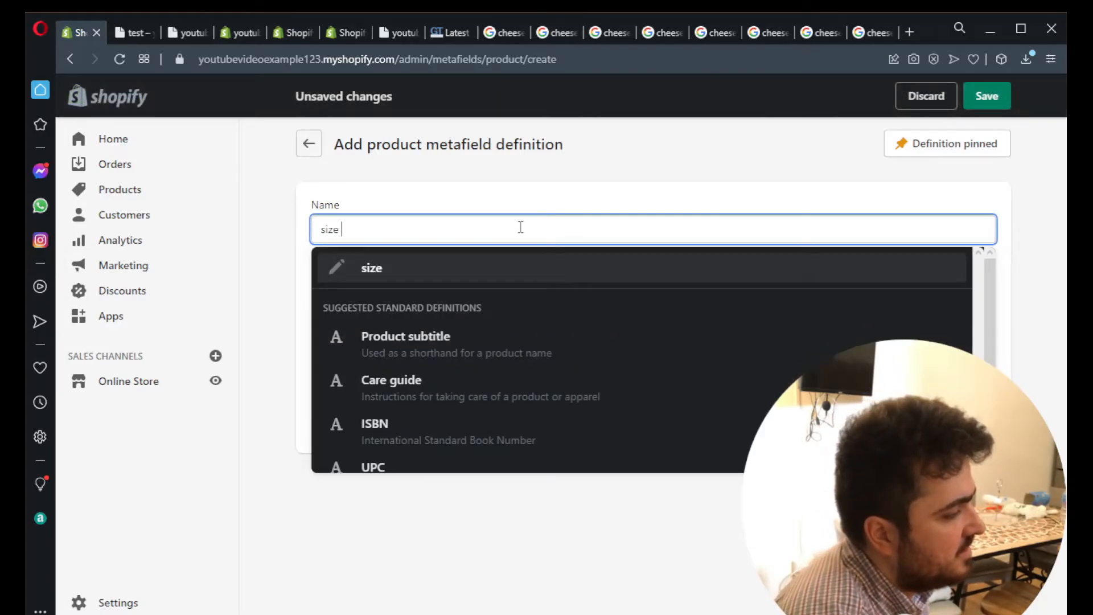
{"action": "type", "text": " of tshrit"}
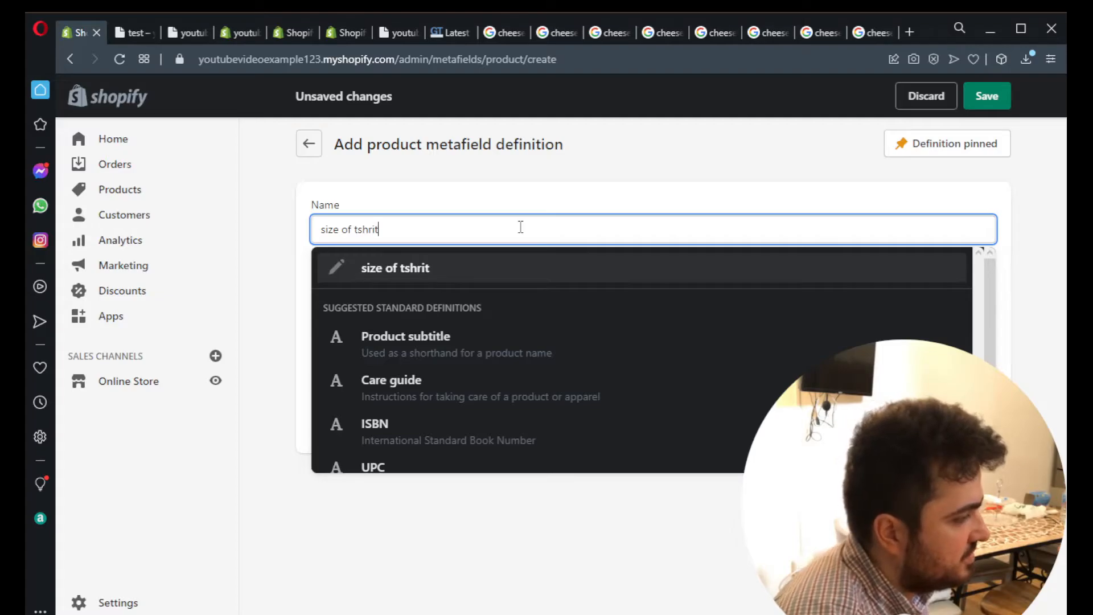
{"action": "key", "text": "BackSpace"}
{"action": "key", "text": "BackSpace"}
{"action": "key", "text": "BackSpace"}
{"action": "key", "text": "BackSpace"}
{"action": "key", "text": "BackSpace"}
{"action": "type", "text": "shir"}
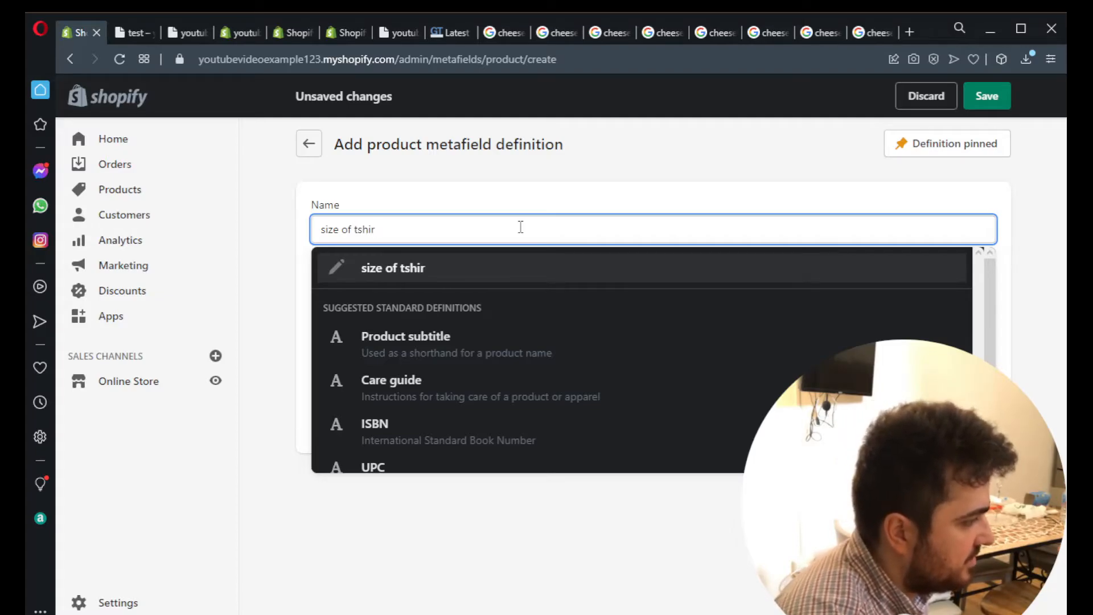
{"action": "type", "text": "t"}
{"action": "left_click", "coordinate": [477, 273]}
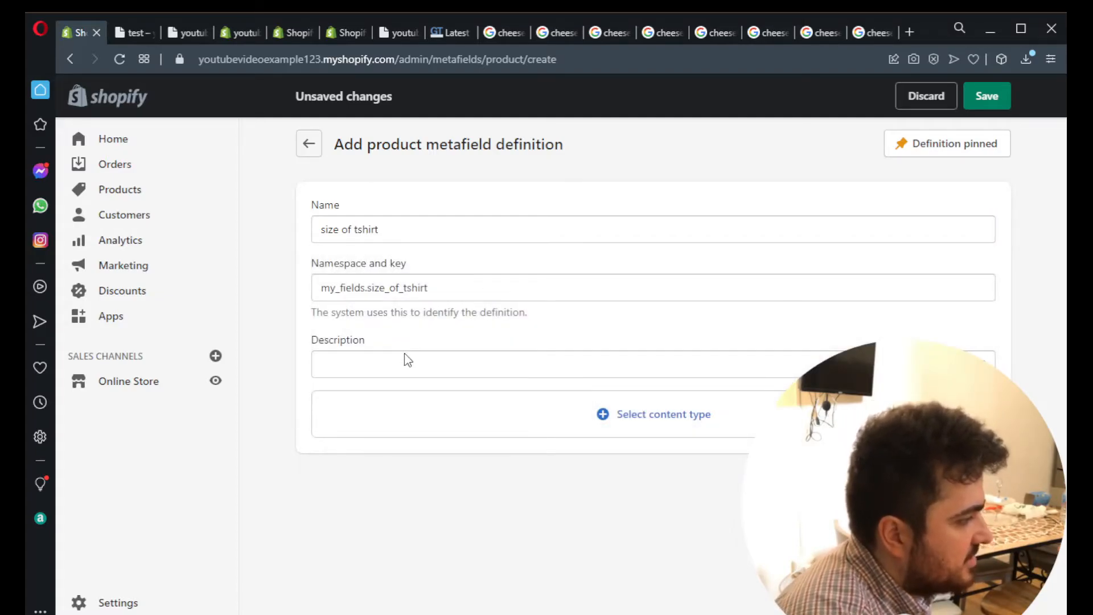
- Give the "size of tshirt" definition the description "ewqewq" and the multi-line text content type, and save it
{"action": "left_click", "coordinate": [402, 370]}
{"action": "type", "text": "ewqewq"}
{"action": "left_click", "coordinate": [595, 418]}
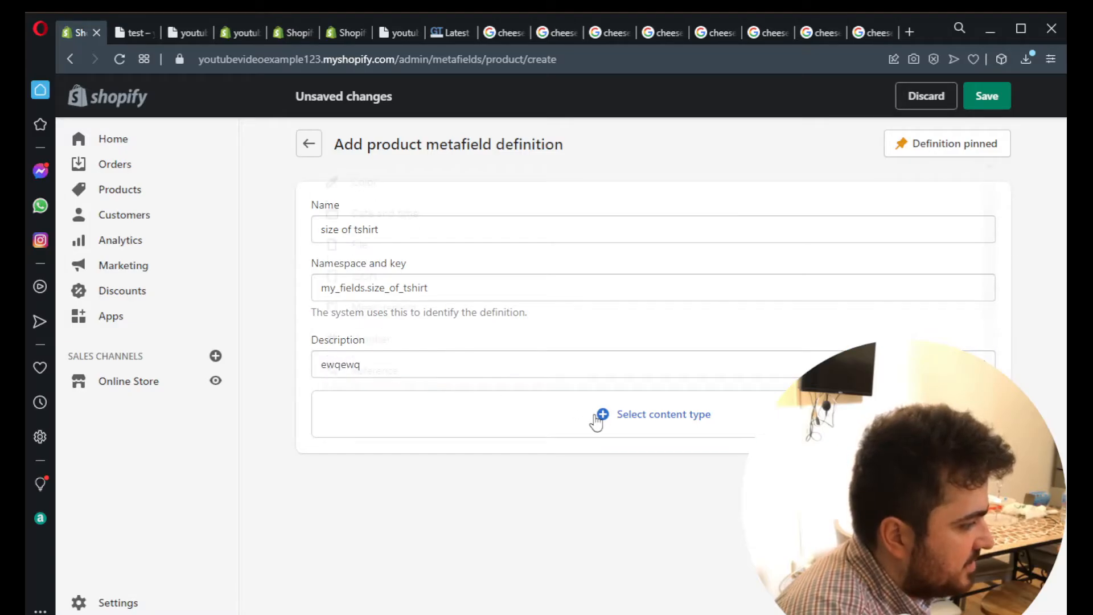
{"action": "scroll", "coordinate": [530, 370], "scroll_direction": "down", "scroll_amount": 4}
{"action": "left_click", "coordinate": [428, 315]}
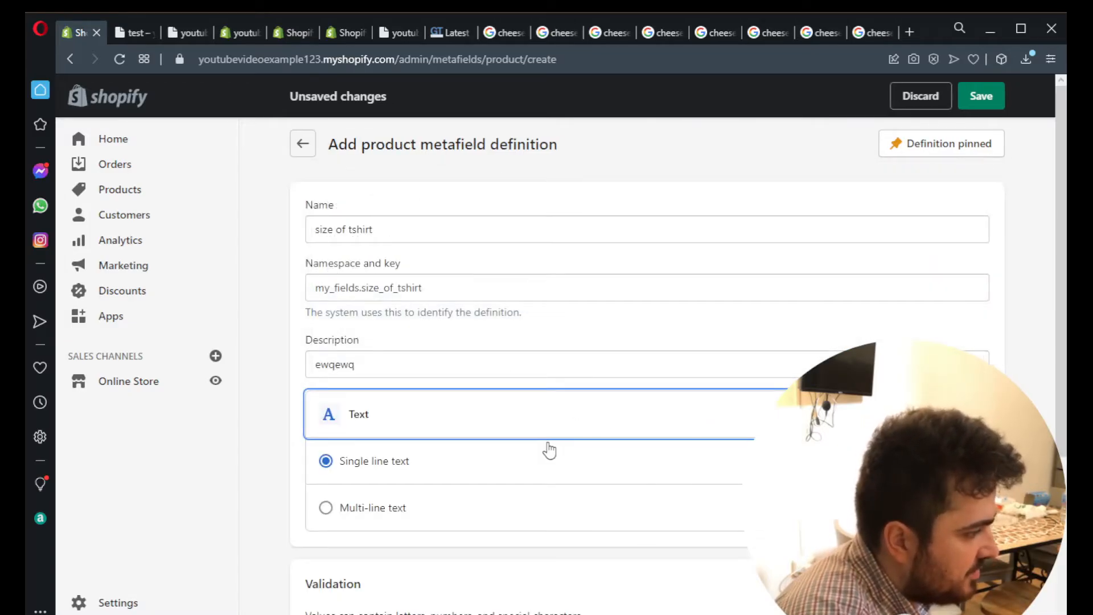
{"action": "scroll", "coordinate": [397, 416], "scroll_direction": "down", "scroll_amount": 3}
{"action": "left_click", "coordinate": [387, 359]}
{"action": "scroll", "coordinate": [470, 378], "scroll_direction": "down", "scroll_amount": 2}
{"action": "scroll", "coordinate": [471, 378], "scroll_direction": "up", "scroll_amount": 5}
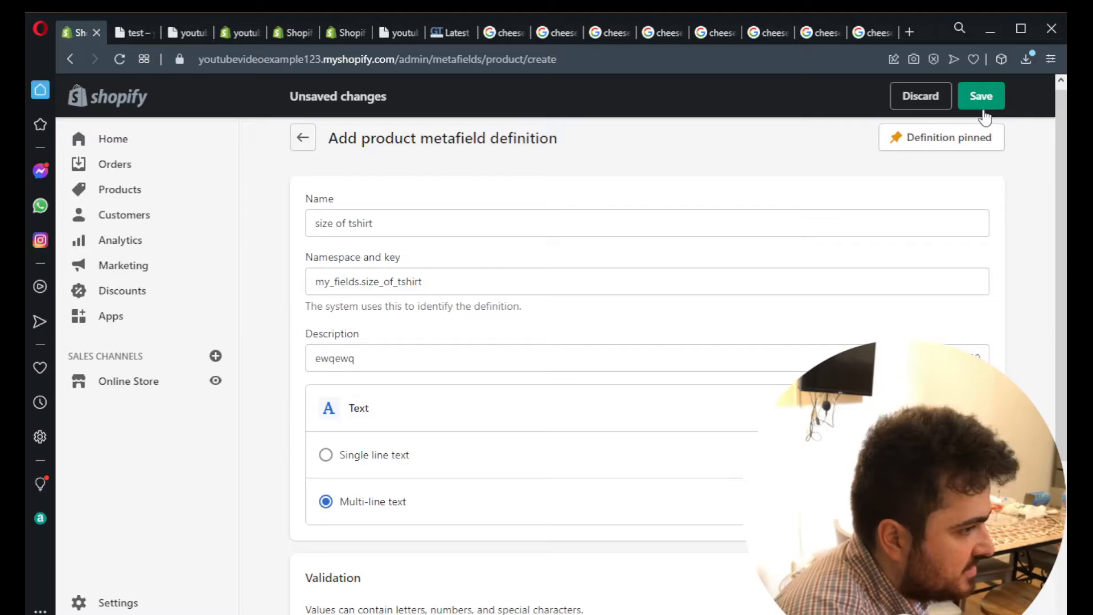
{"action": "left_click", "coordinate": [984, 96]}
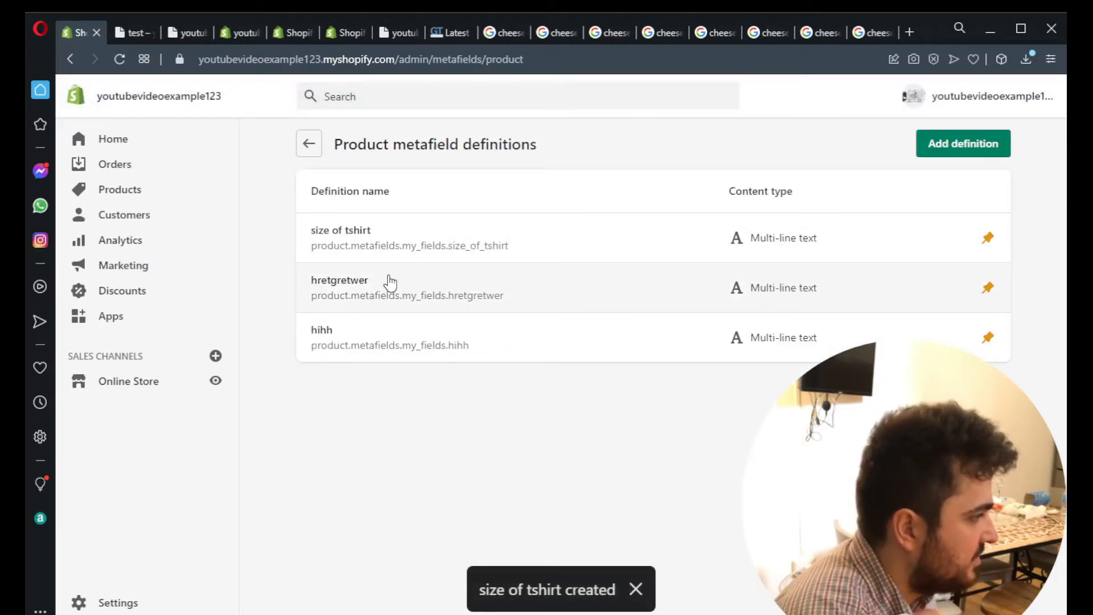
- Select the "size of tshirt" namespace and key, and find "product.de" in the Venture theme's product-template.liquid
{"action": "left_click_drag", "start_coordinate": [509, 245], "coordinate": [312, 256]}
{"action": "left_click", "coordinate": [233, 34]}
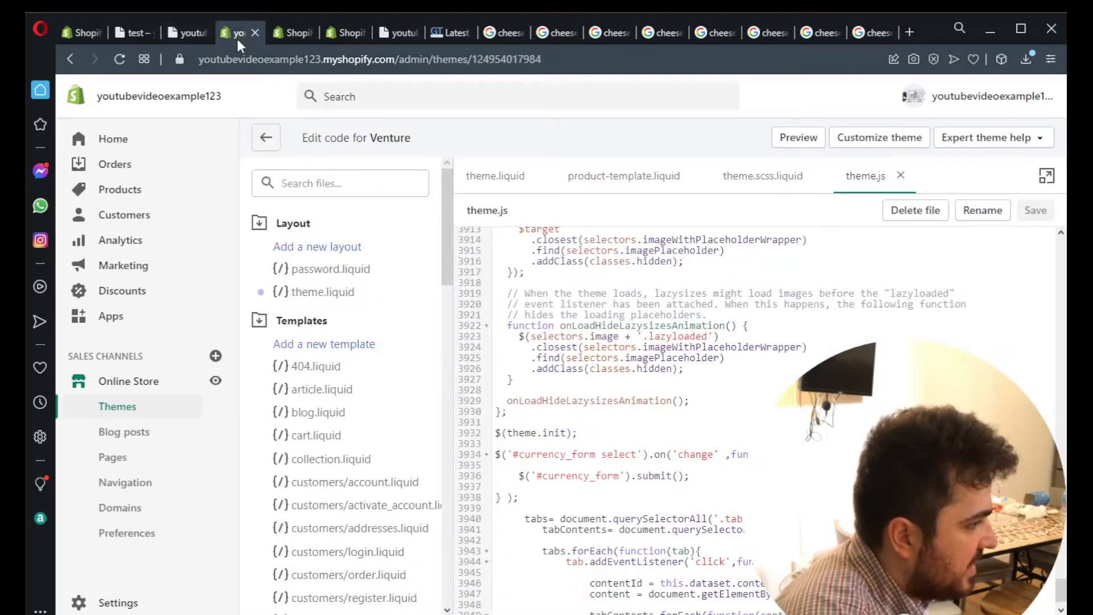
{"action": "key", "text": "ctrl+Home"}
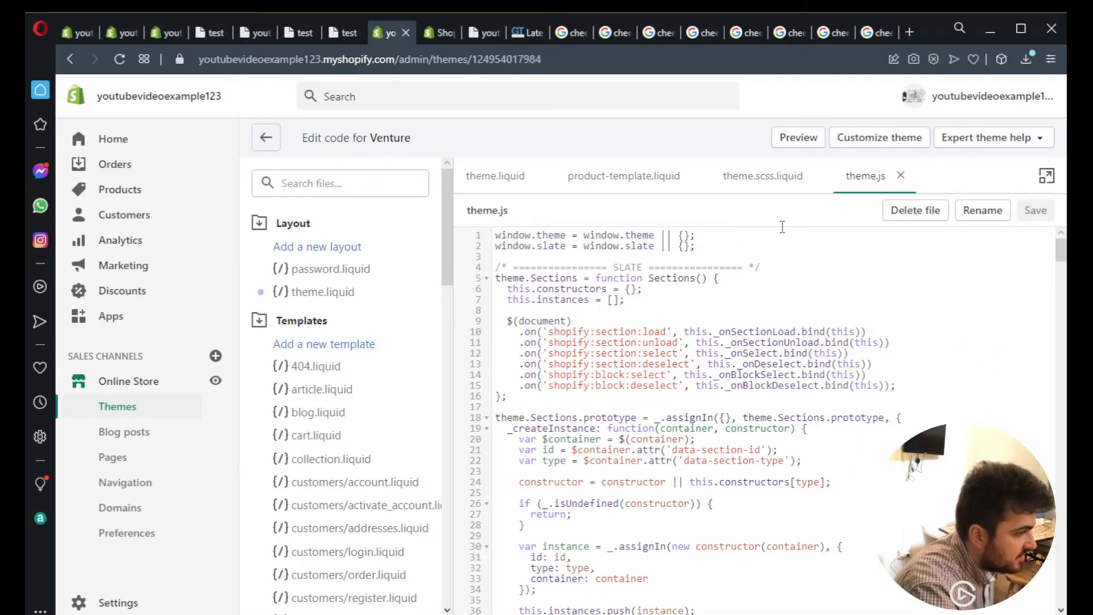
{"action": "left_click", "coordinate": [646, 188]}
{"action": "scroll", "coordinate": [829, 408], "scroll_direction": "down", "scroll_amount": 15}
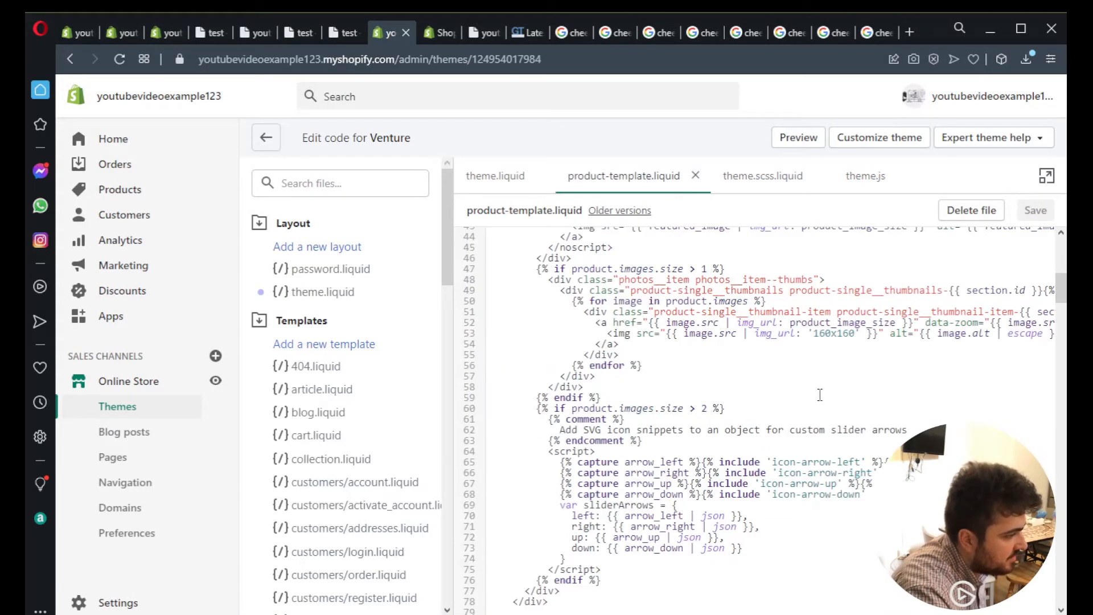
{"action": "scroll", "coordinate": [829, 409], "scroll_direction": "down", "scroll_amount": 13}
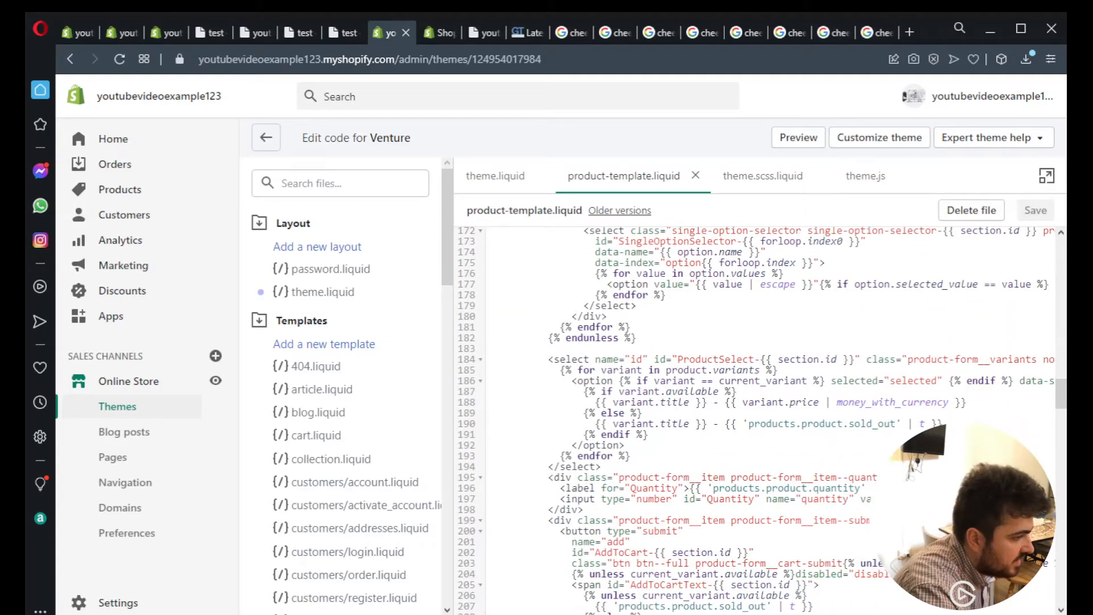
{"action": "scroll", "coordinate": [837, 386], "scroll_direction": "down", "scroll_amount": 10}
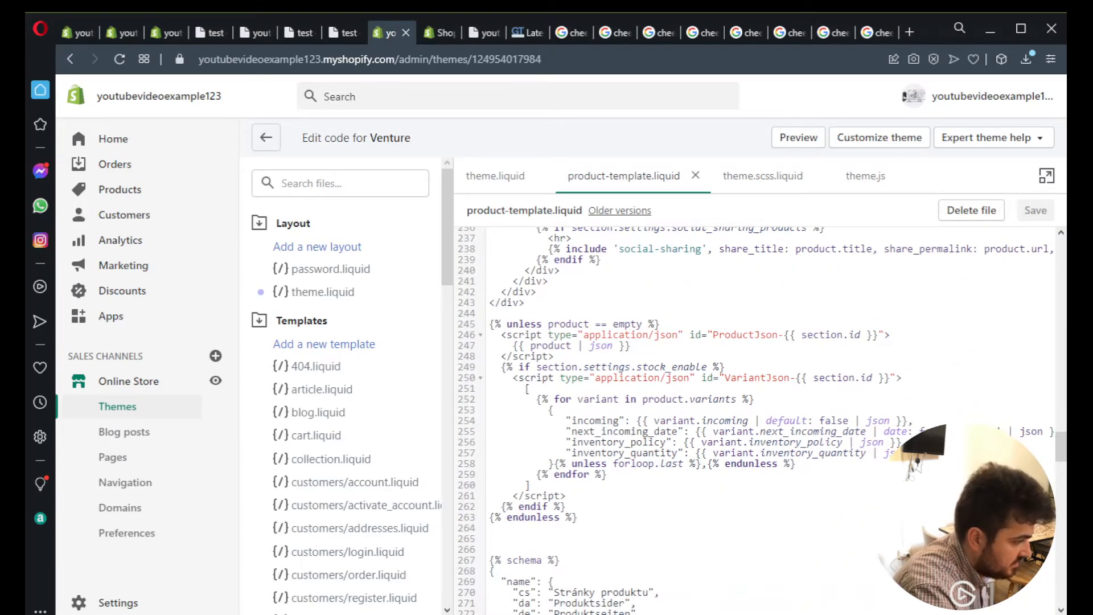
{"action": "scroll", "coordinate": [685, 477], "scroll_direction": "right", "scroll_amount": 3}
{"action": "left_click", "coordinate": [685, 477]}
{"action": "key", "text": "ctrl+f"}
{"action": "type", "text": "product.de"}
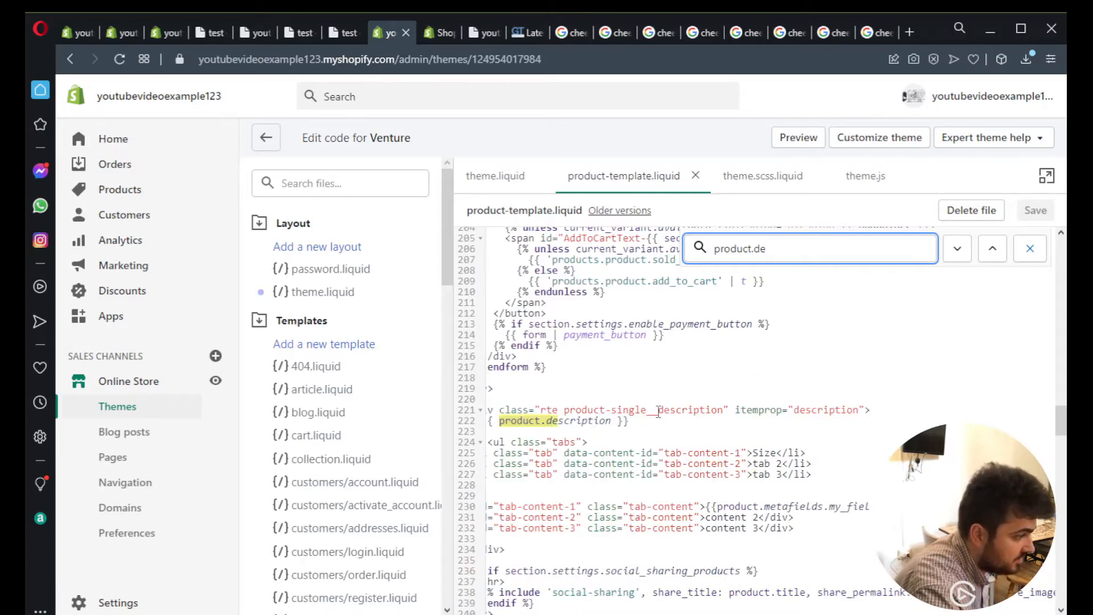
- Examine the tab list markup and its "Size" label below product.description at an enlarged page zoom
{"action": "key", "text": "ctrl+plus"}
{"action": "key", "text": "ctrl+plus"}
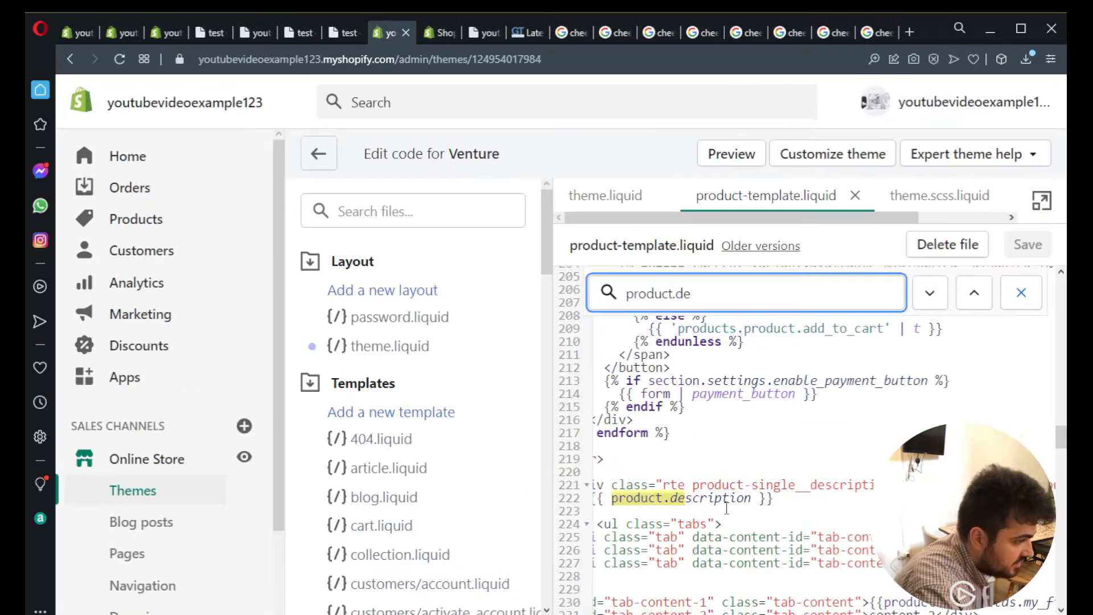
{"action": "scroll", "coordinate": [775, 467], "scroll_direction": "down", "scroll_amount": 3}
{"action": "scroll", "coordinate": [752, 430], "scroll_direction": "up", "scroll_amount": 2}
{"action": "left_click", "coordinate": [776, 457]}
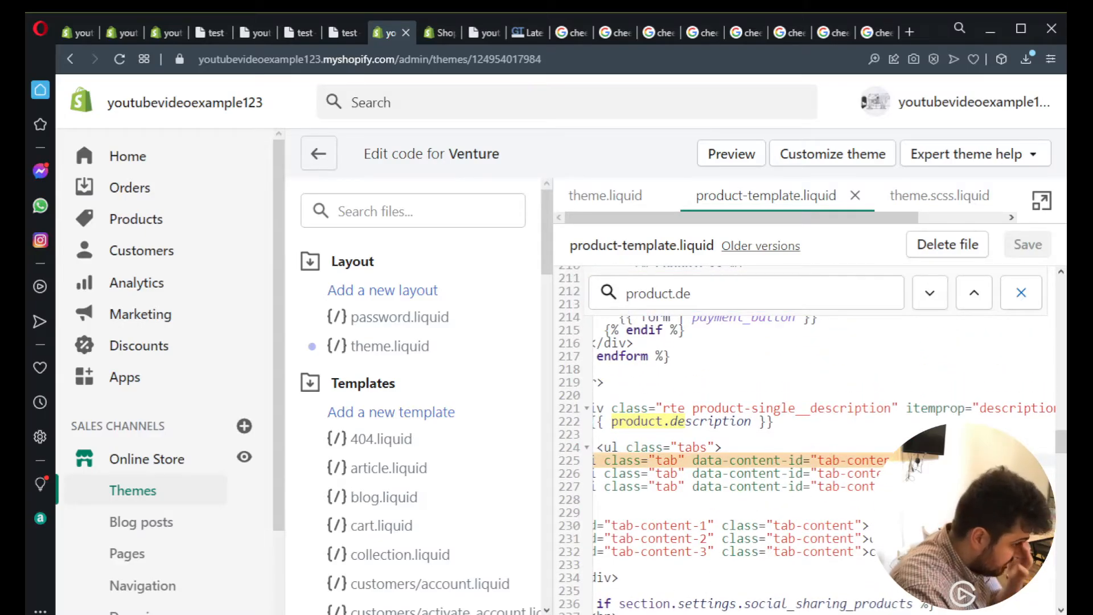
{"action": "scroll", "coordinate": [764, 499], "scroll_direction": "right", "scroll_amount": 5}
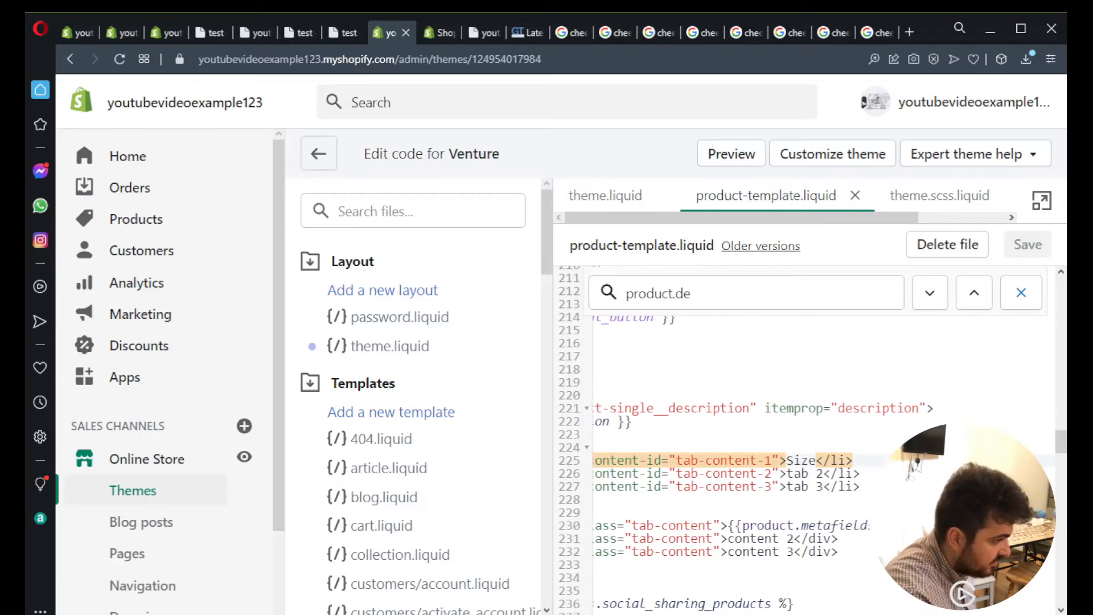
{"action": "key", "text": "ctrl+minus"}
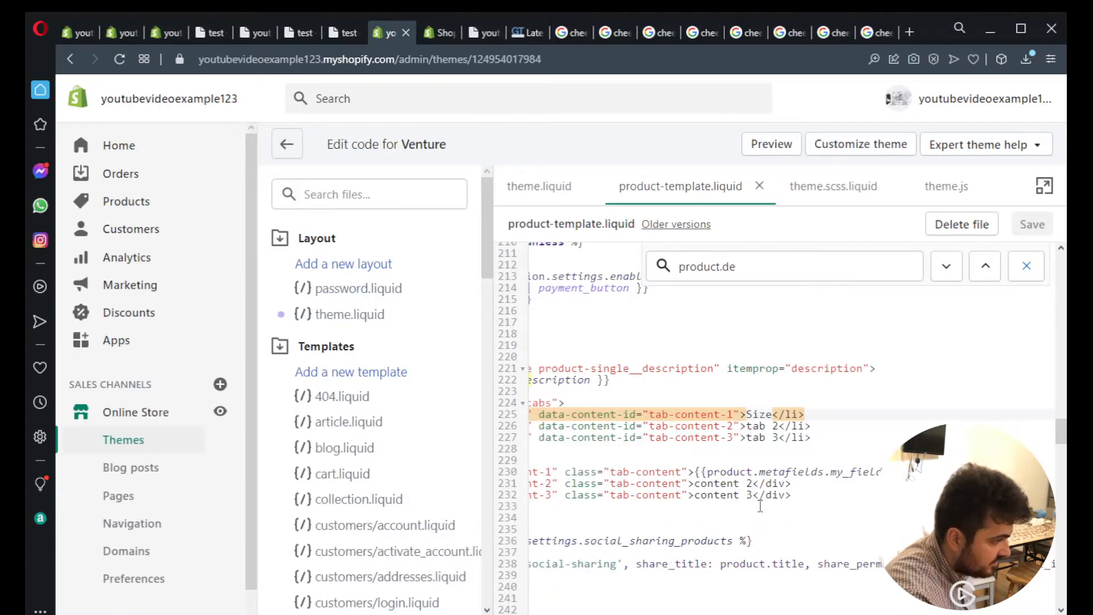
{"action": "key", "text": "BackSpace"}
{"action": "key", "text": "BackSpace"}
{"action": "key", "text": "BackSpace"}
{"action": "key", "text": "BackSpace"}
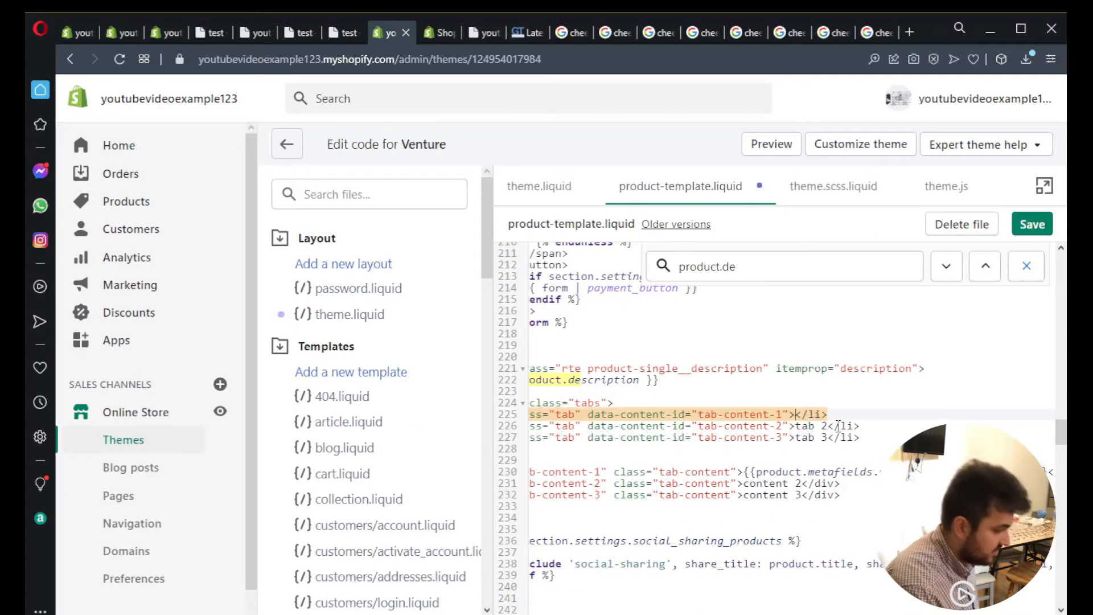
{"action": "key", "text": "ctrl+z"}
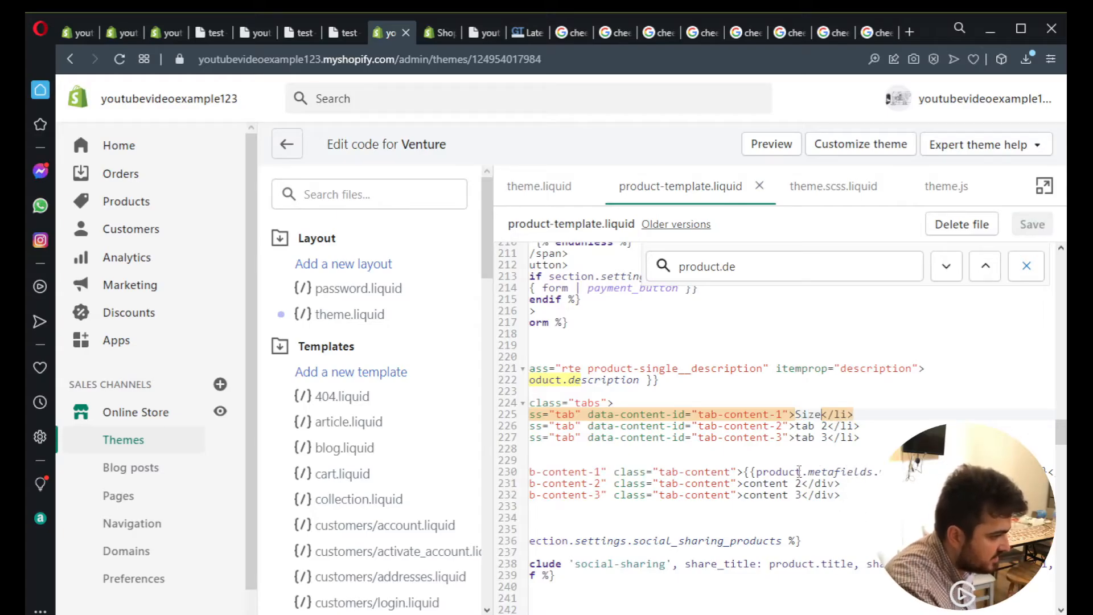
- Review the contents of the three tab-content divs, including the product metafield expression in tab-content-1
{"action": "left_click", "coordinate": [765, 471]}
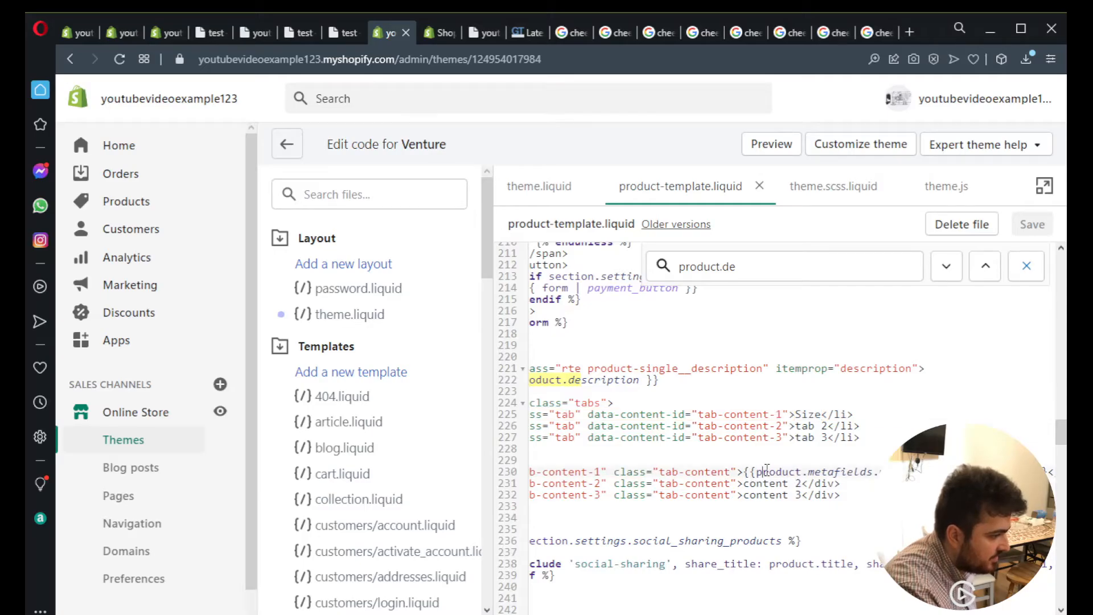
{"action": "scroll", "coordinate": [765, 472], "scroll_direction": "right", "scroll_amount": 2}
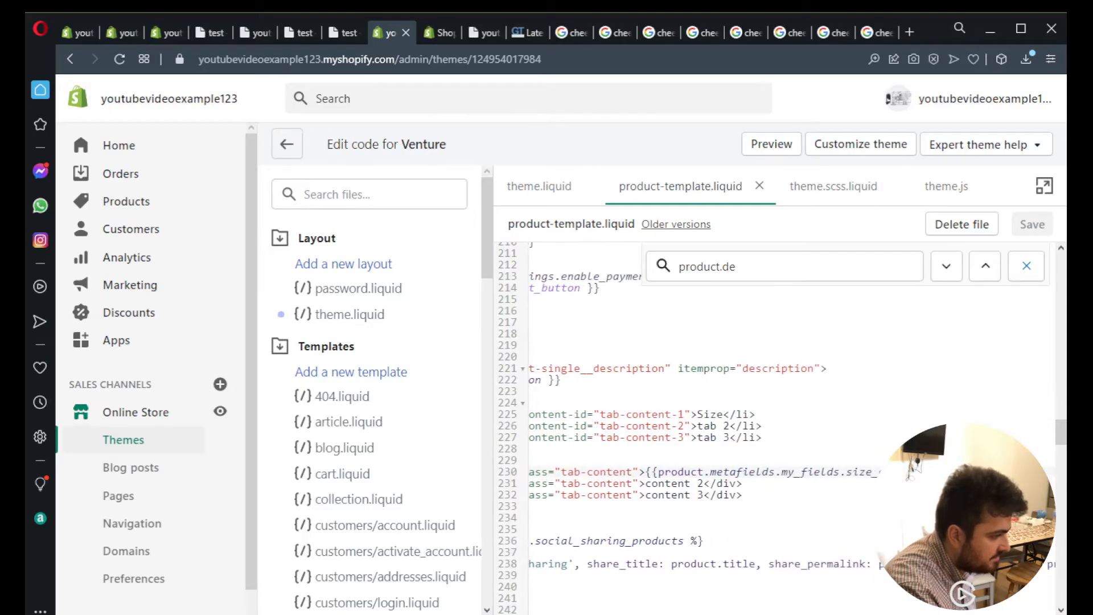
{"action": "left_click_drag", "start_coordinate": [646, 483], "coordinate": [597, 506]}
{"action": "left_click", "coordinate": [698, 487]}
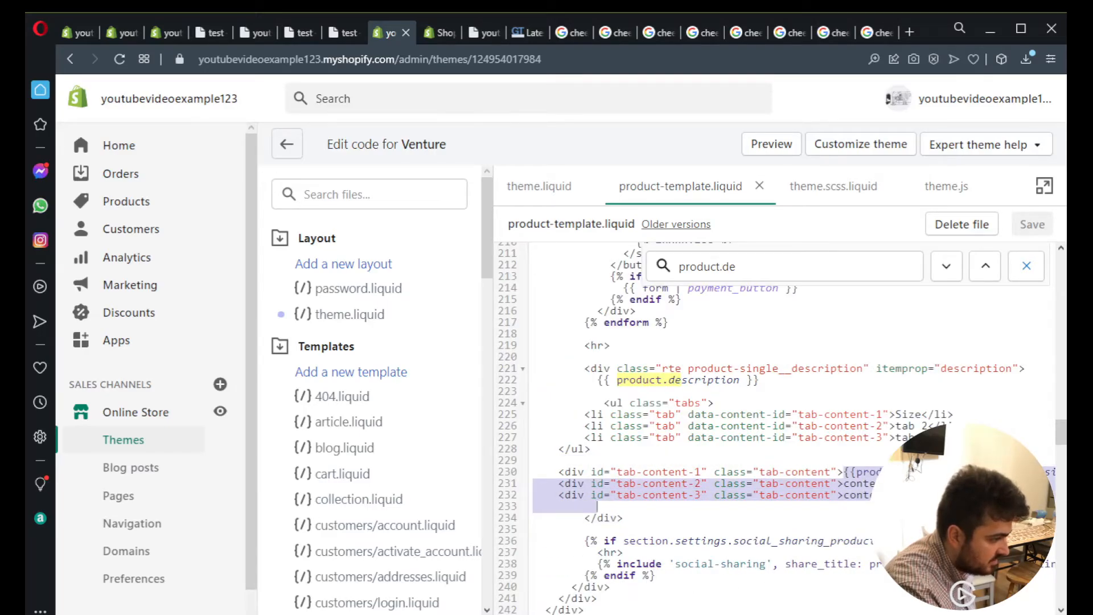
{"action": "scroll", "coordinate": [808, 542], "scroll_direction": "right", "scroll_amount": 4}
{"action": "left_click", "coordinate": [807, 507]}
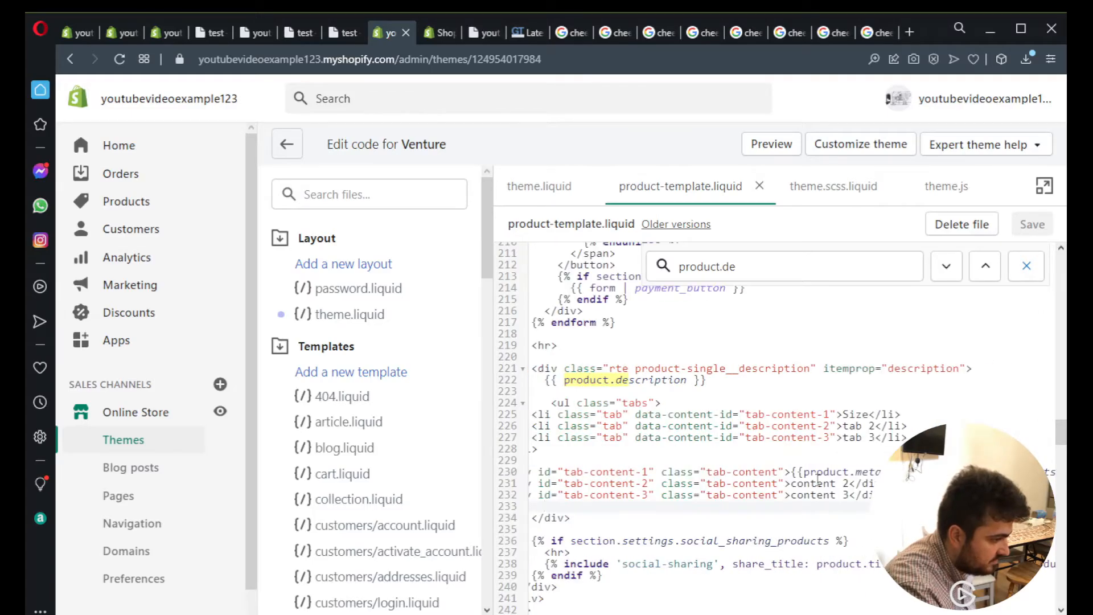
- Replace the metafield expression inside the tab-content-1 div with the text "content 1"
{"action": "left_click", "coordinate": [792, 472]}
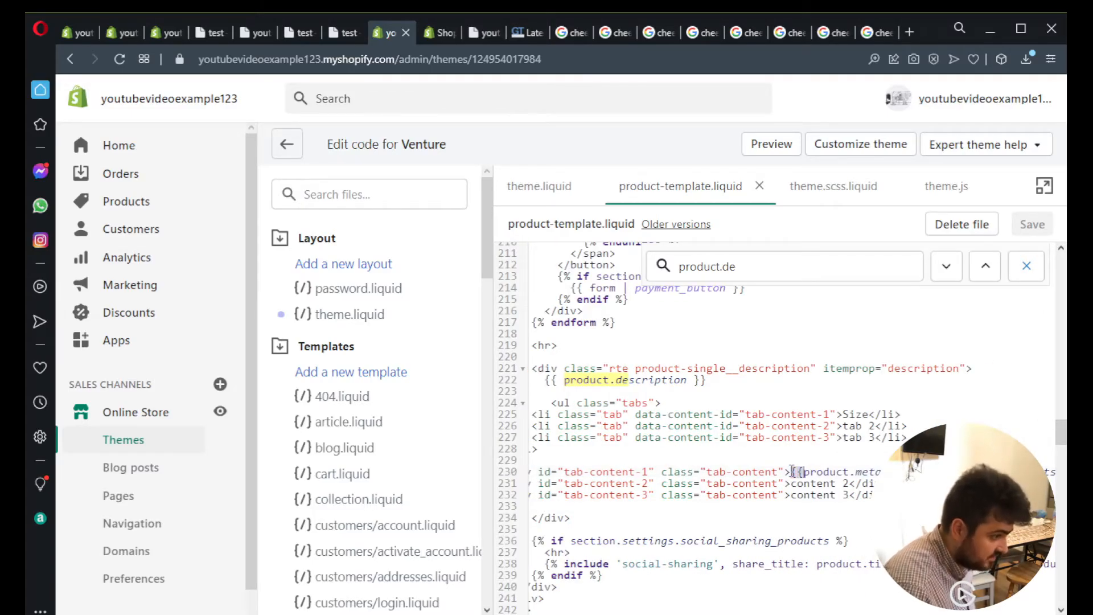
{"action": "key", "text": "ctrl+shift+Right"}
{"action": "key", "text": "ctrl+shift+Right"}
{"action": "key", "text": "ctrl+shift+Right"}
{"action": "scroll", "coordinate": [793, 472], "scroll_direction": "right", "scroll_amount": 3}
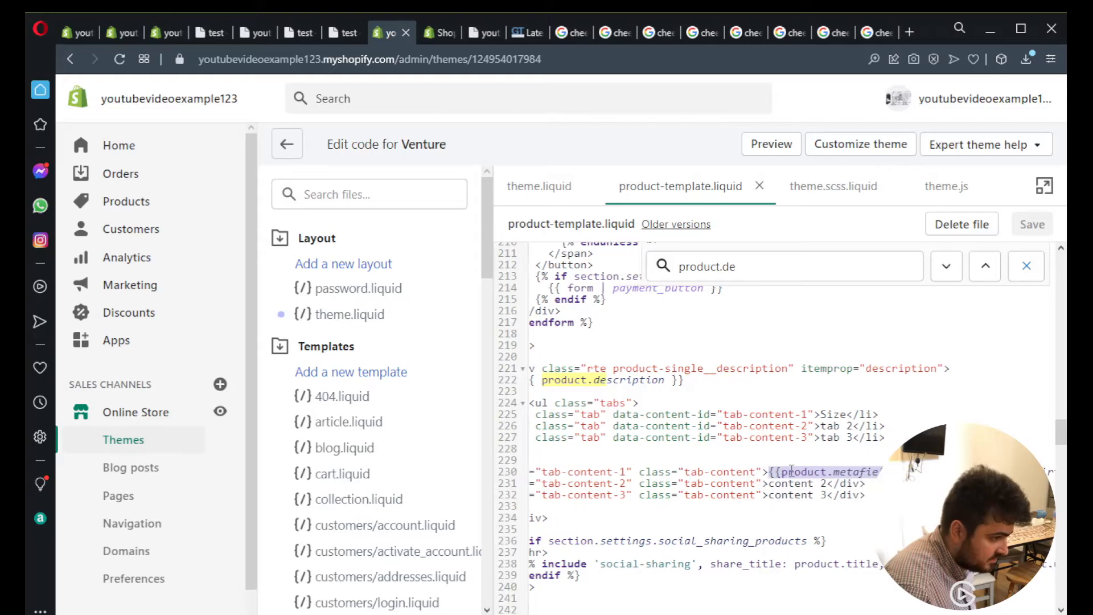
{"action": "key", "text": "BackSpace"}
{"action": "type", "text": "content 1</div>"}
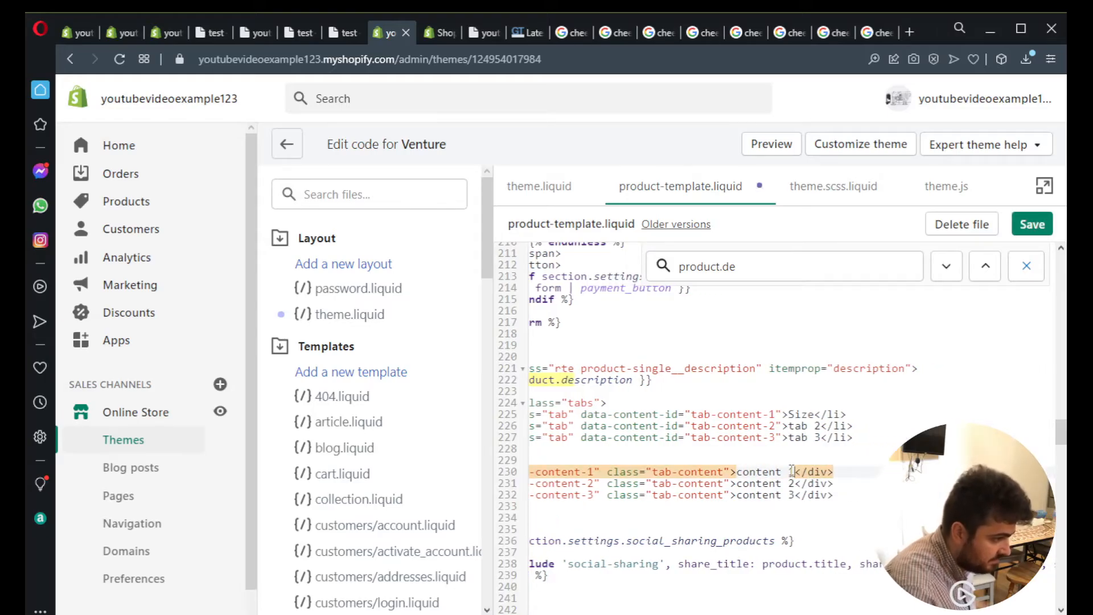
- Replace "content 1" in the tab-content-1 div with the product.metafields.my_fields size expression and save product-template.liquid
{"action": "left_click", "coordinate": [770, 499]}
{"action": "left_click_drag", "start_coordinate": [738, 469], "coordinate": [882, 471]}
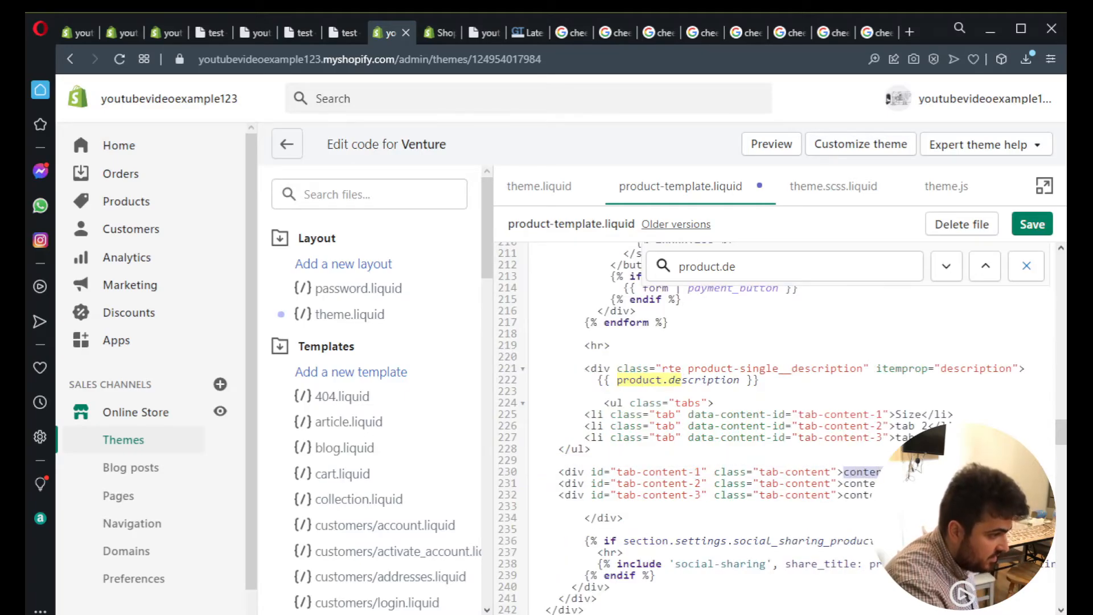
{"action": "key", "text": "ctrl+v"}
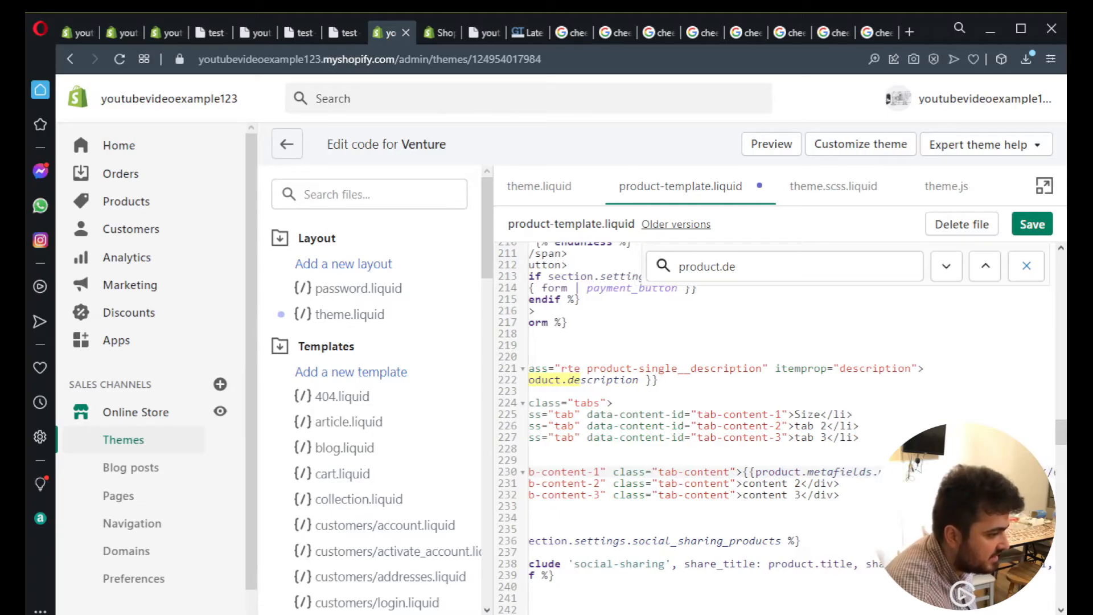
{"action": "key", "text": "ctrl+s"}
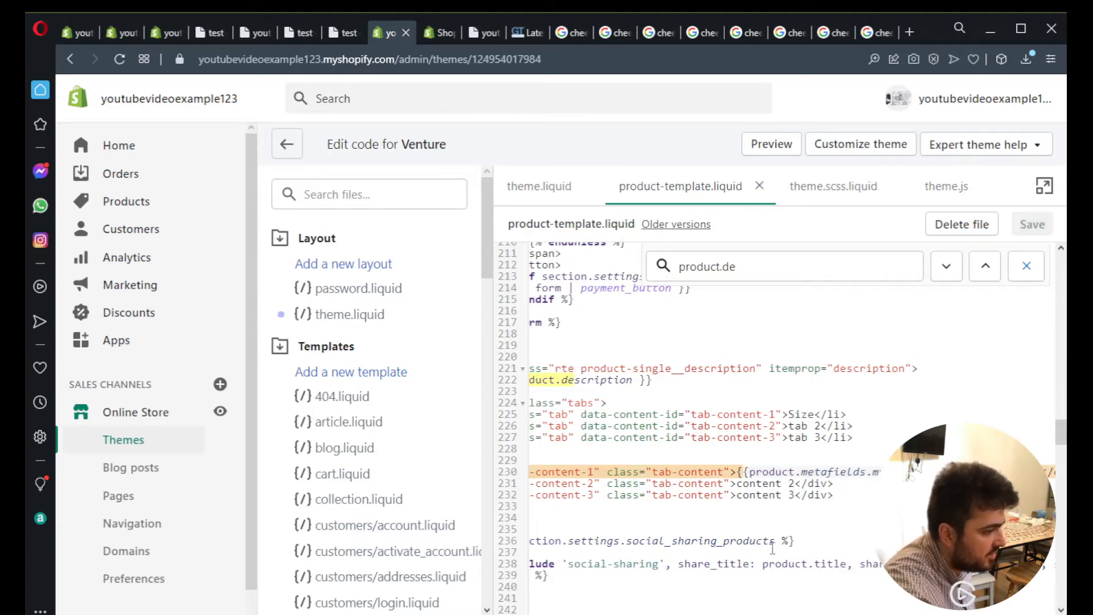
{"action": "scroll", "coordinate": [870, 455], "scroll_direction": "up", "scroll_amount": 5}
{"action": "scroll", "coordinate": [870, 455], "scroll_direction": "left", "scroll_amount": 2}
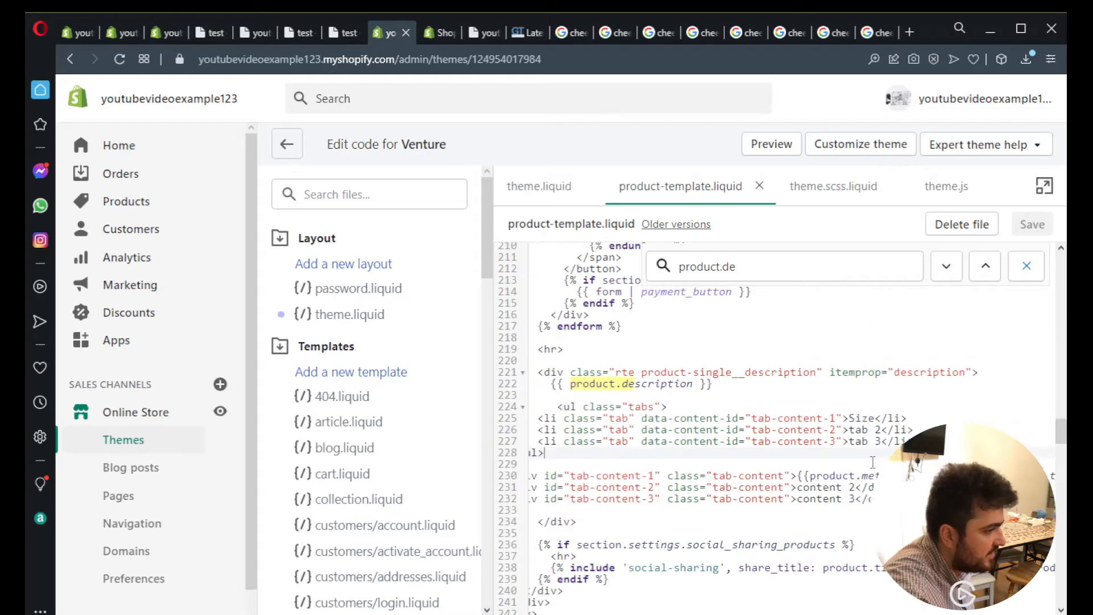
{"action": "scroll", "coordinate": [869, 454], "scroll_direction": "down", "scroll_amount": 5}
{"action": "double_click", "coordinate": [528, 224]}
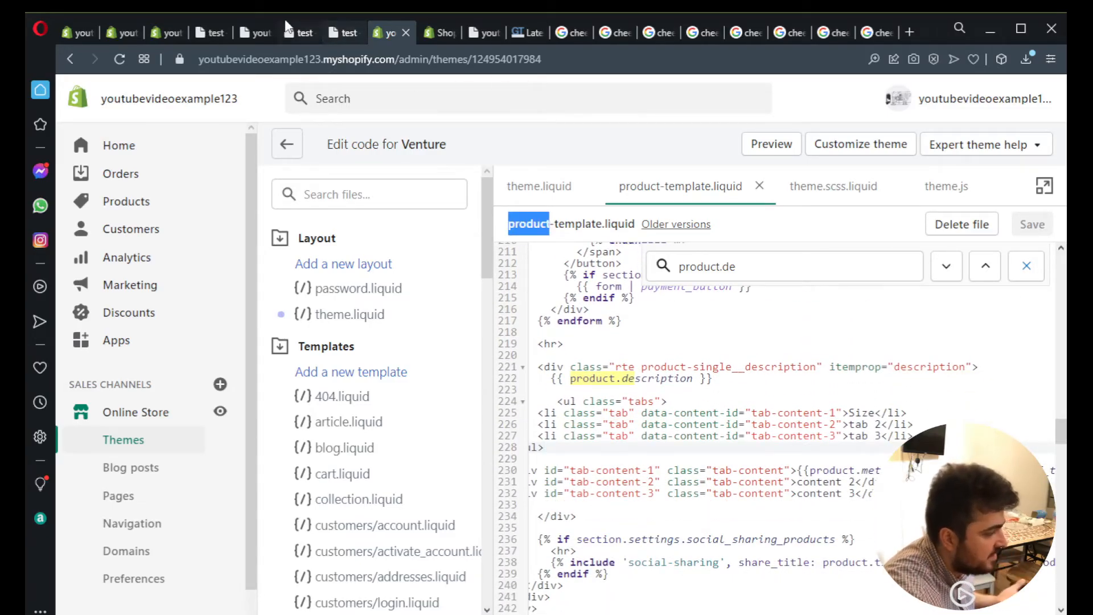
- Reload the test product's preview page and switch between the Size, tab 2 and tab 3 tabs to check their contents
{"action": "left_click", "coordinate": [208, 35]}
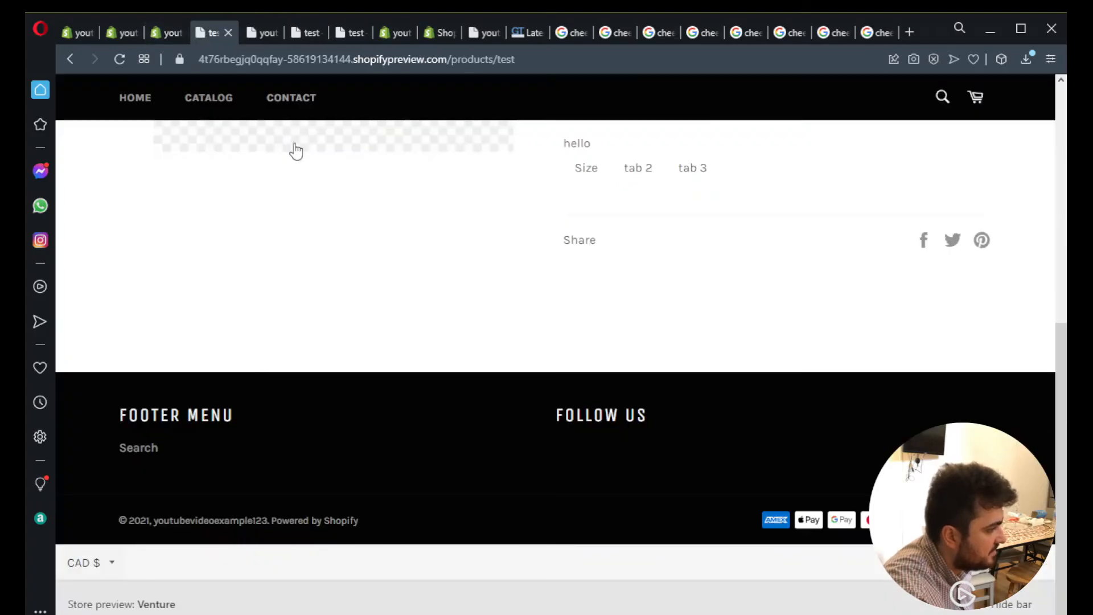
{"action": "key", "text": "F5"}
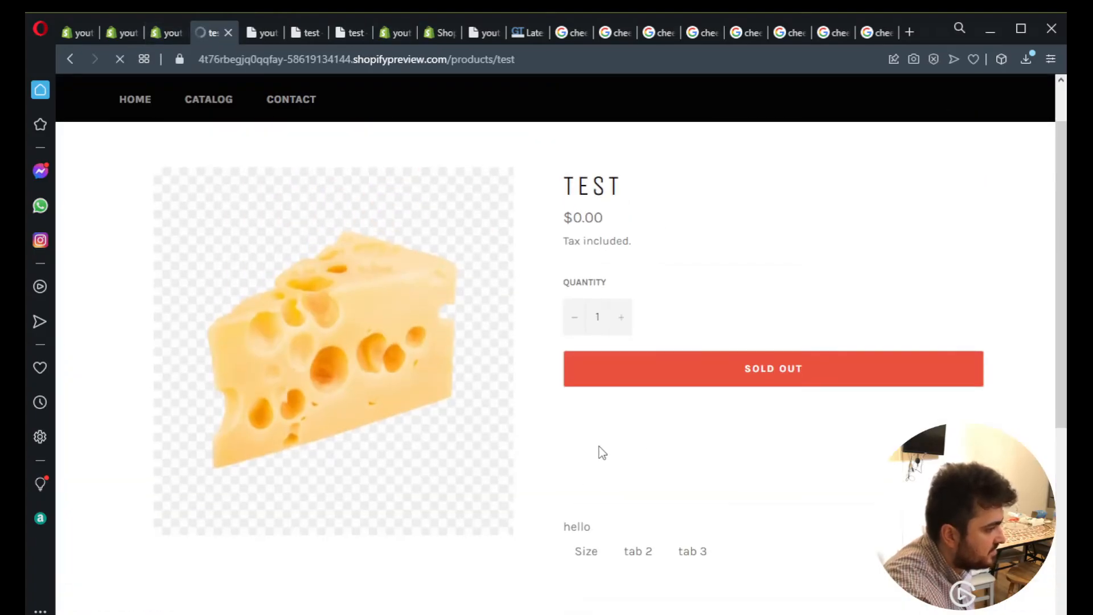
{"action": "scroll", "coordinate": [593, 427], "scroll_direction": "down", "scroll_amount": 3}
{"action": "left_click_drag", "start_coordinate": [564, 440], "coordinate": [692, 441]}
{"action": "left_click", "coordinate": [717, 473]}
{"action": "scroll", "coordinate": [717, 473], "scroll_direction": "down", "scroll_amount": 3}
{"action": "scroll", "coordinate": [735, 410], "scroll_direction": "up", "scroll_amount": 3}
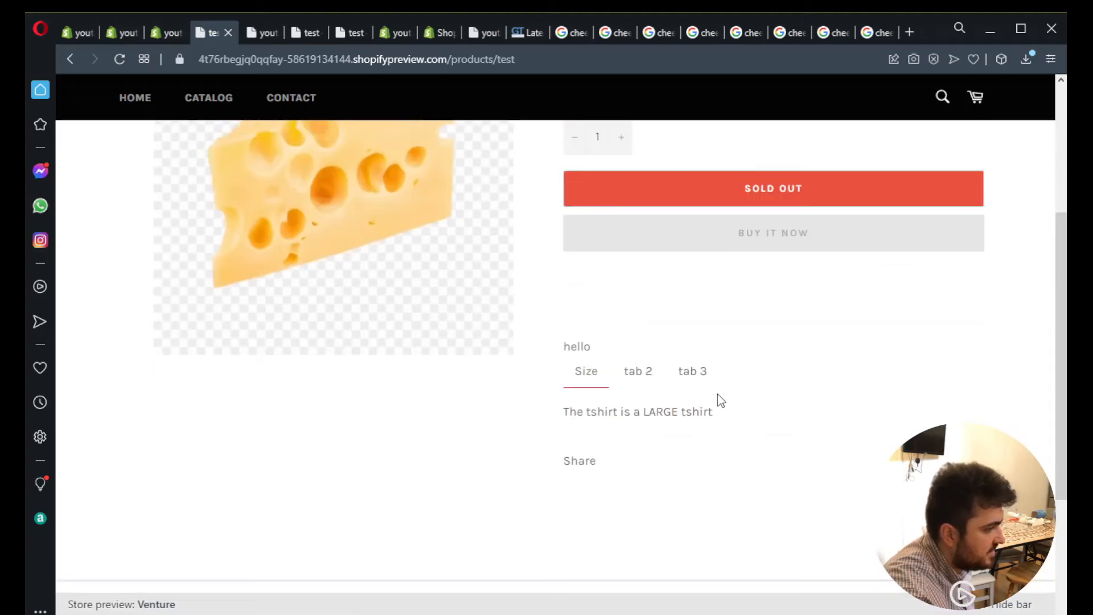
{"action": "left_click", "coordinate": [629, 401]}
{"action": "left_click", "coordinate": [681, 405]}
{"action": "left_click", "coordinate": [595, 414]}
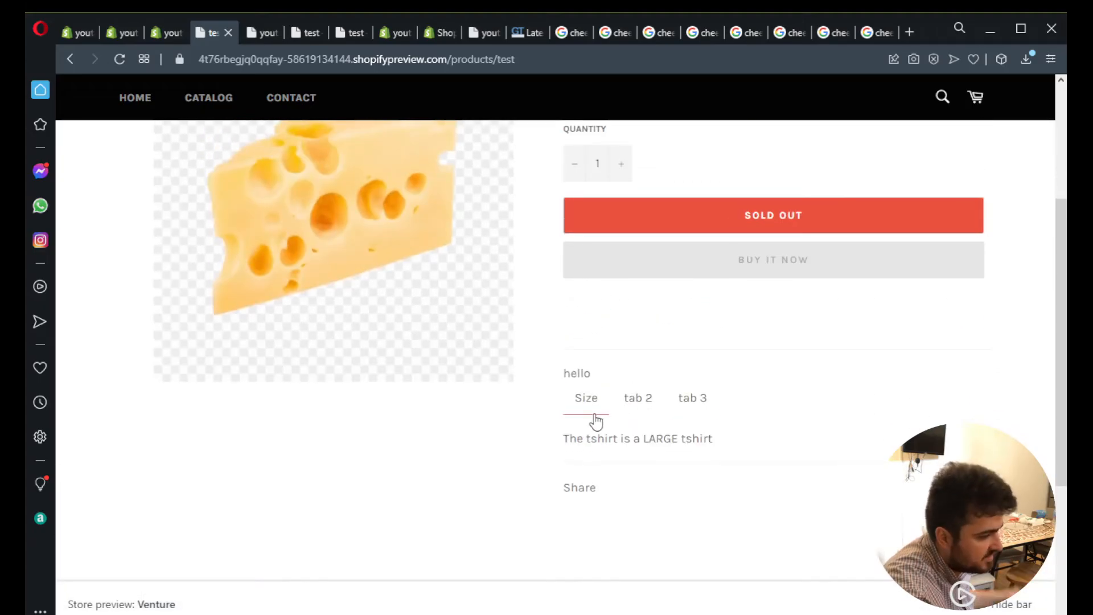